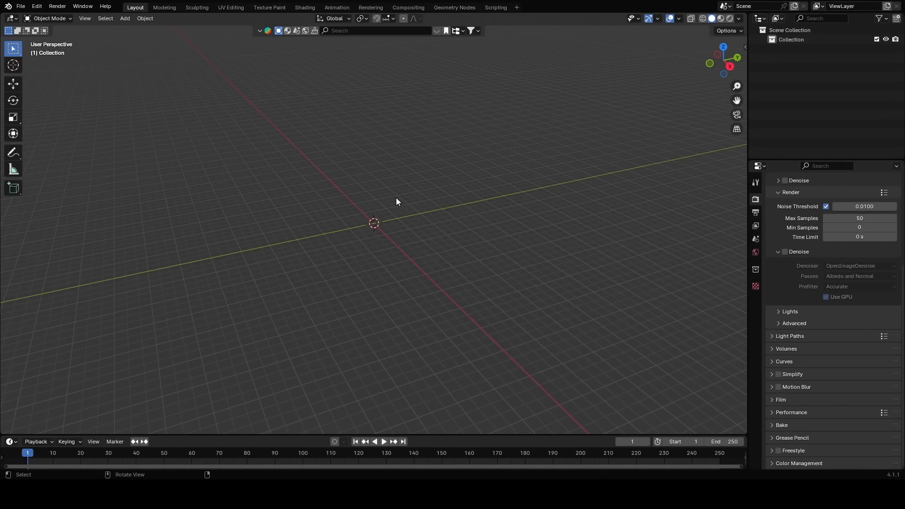
# Search the asset library for "helicopter" and place the ALH Dhruv Helicopter model near the world origin
pyautogui.moveTo(410, 167); pyautogui.dragTo(425, 186, button='middle')
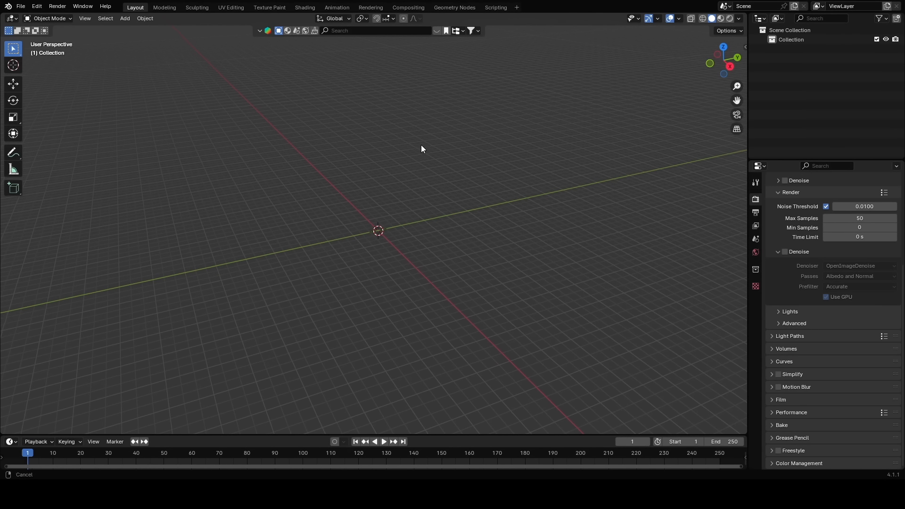
pyautogui.keyDown('shift'); pyautogui.moveTo(421, 145); pyautogui.dragTo(422, 146, button='middle'); pyautogui.keyUp('shift')
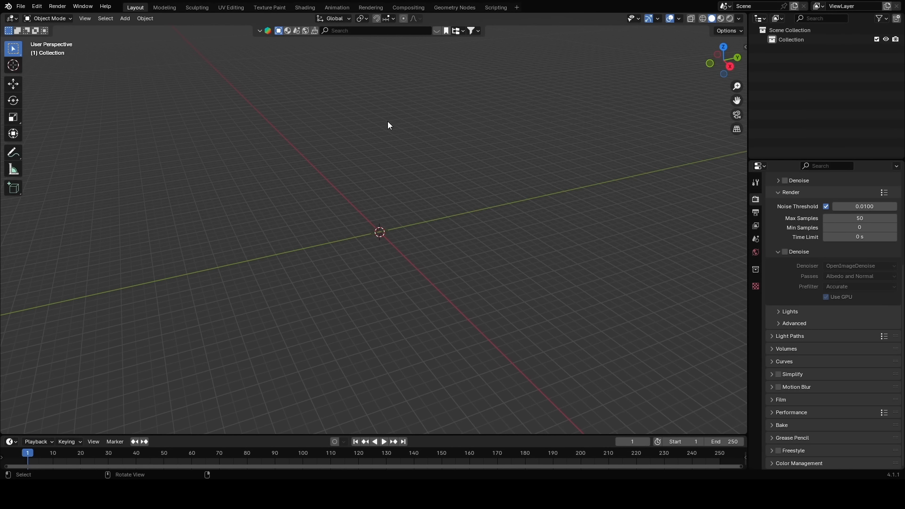
pyautogui.click(375, 32)
pyautogui.write('helicopter')
pyautogui.press('Return')
pyautogui.moveTo(117, 90)
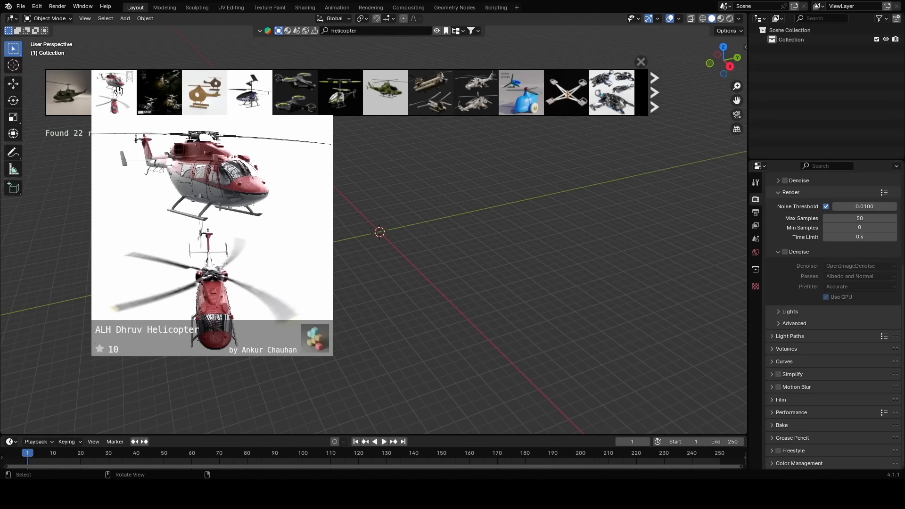
pyautogui.rightClick(118, 90)
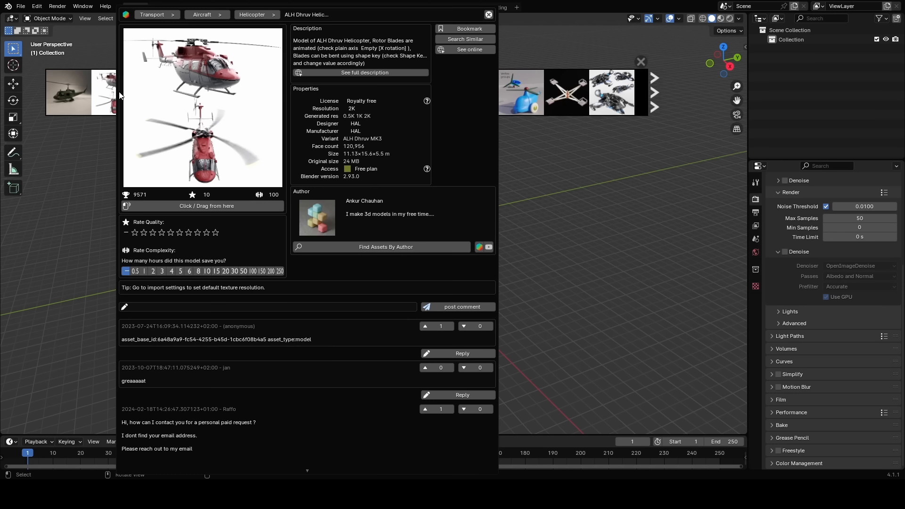
pyautogui.click(109, 91)
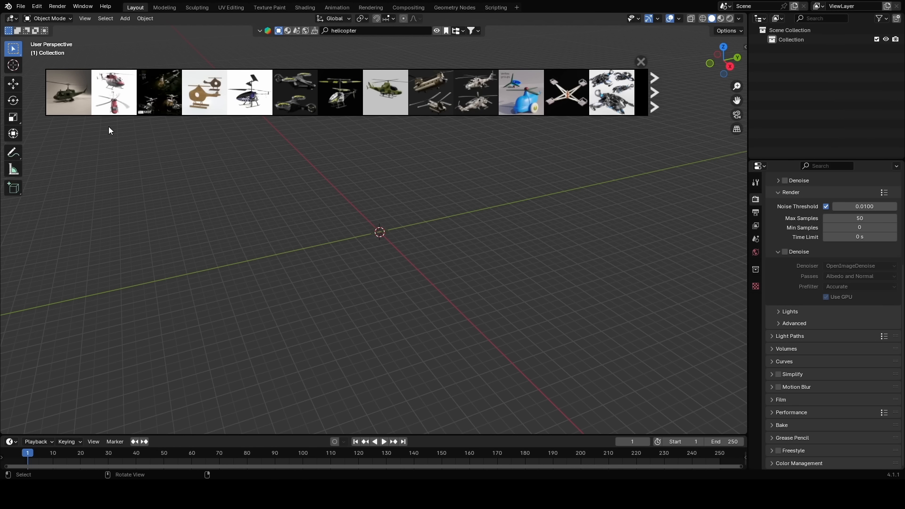
pyautogui.moveTo(108, 91); pyautogui.dragTo(398, 247)
# In front view, move the helicopter straight up about 70 ft and close the asset results
pyautogui.press('KP_1')
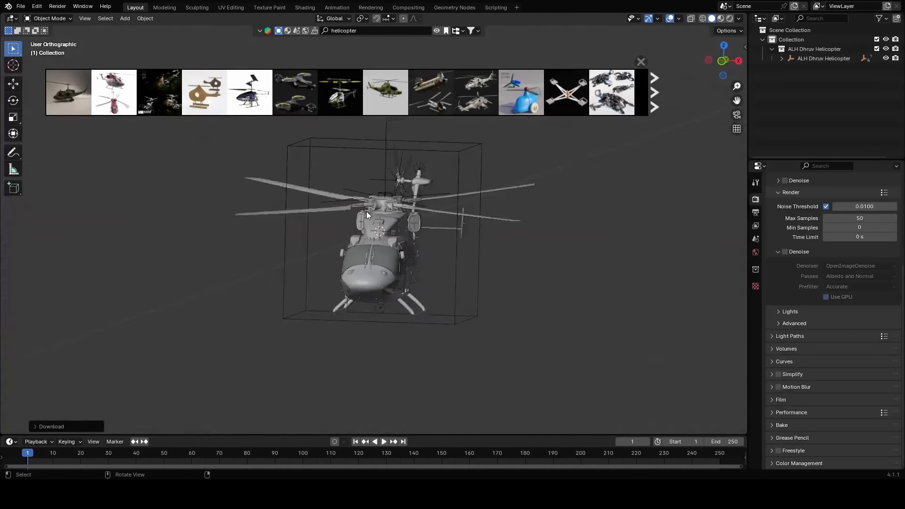
pyautogui.scroll(-5, 392, 205)
pyautogui.keyDown('shift'); pyautogui.moveTo(404, 260); pyautogui.dragTo(390, 321, button='middle'); pyautogui.keyUp('shift')
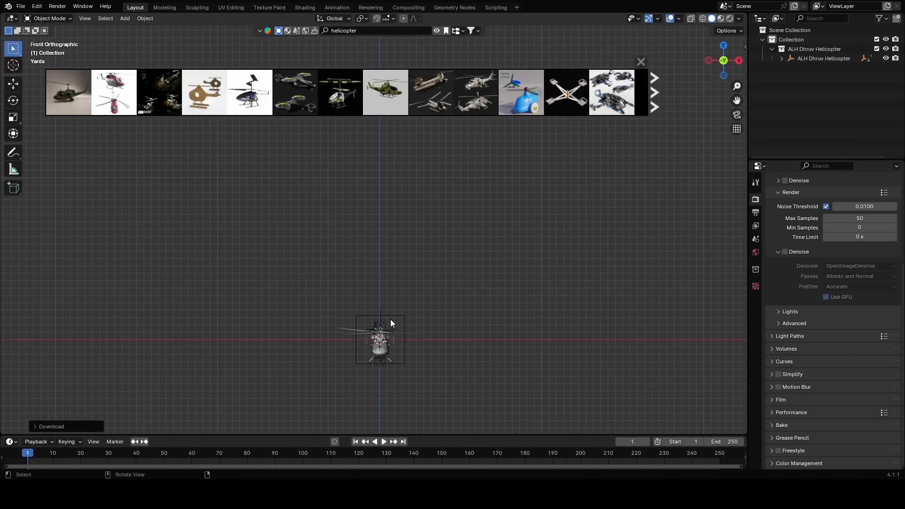
pyautogui.click(406, 320)
pyautogui.press('g')
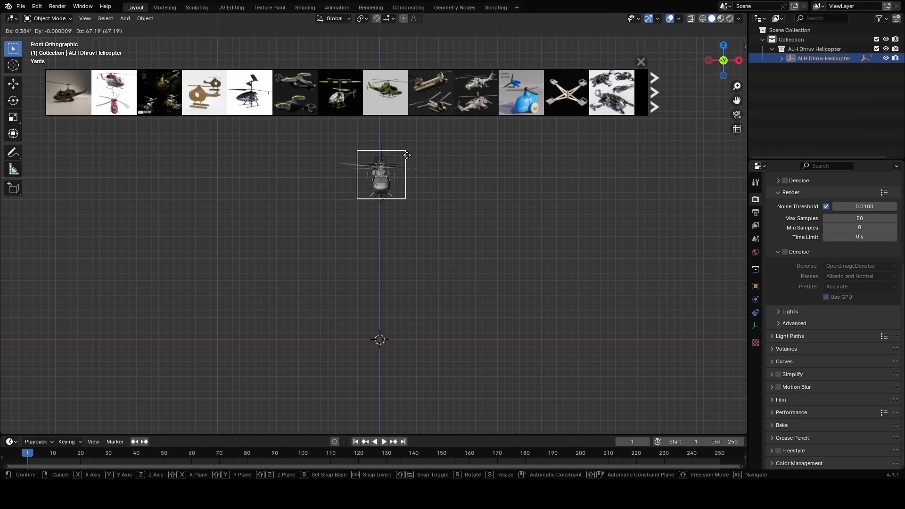
pyautogui.click(404, 149)
pyautogui.click(641, 62)
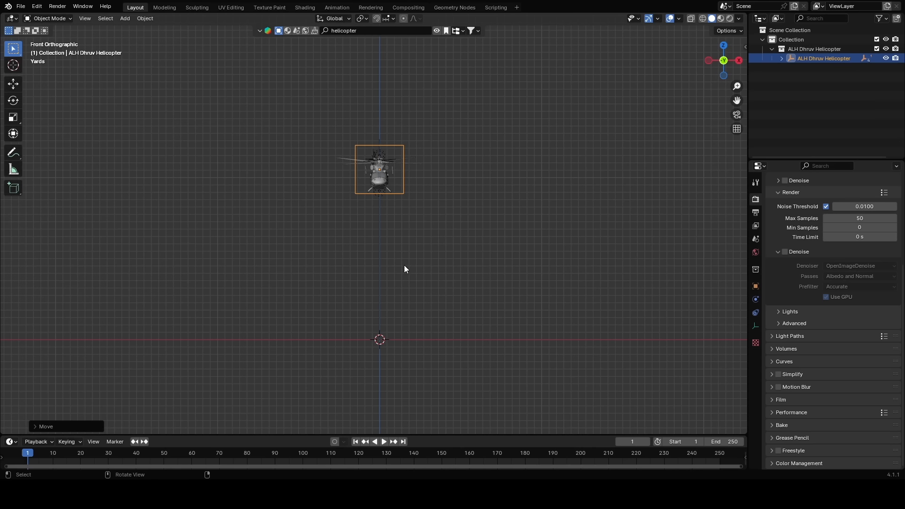
# Add a cube at the world origin and scale it up uniformly about 4.5 times
pyautogui.hotkey('shift', 'a')
pyautogui.moveTo(406, 272)
pyautogui.click(468, 284)
pyautogui.moveTo(569, 297); pyautogui.dragTo(416, 345, button='middle')
pyautogui.press('s')
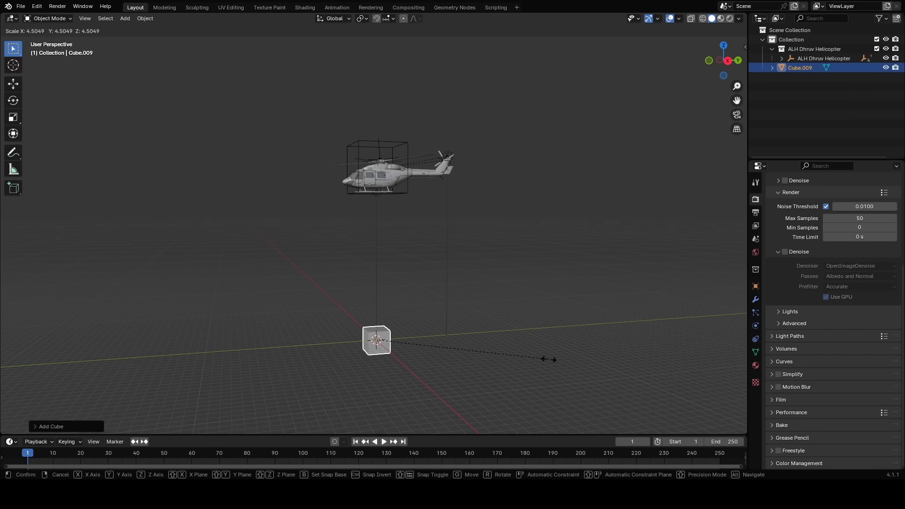
pyautogui.click(547, 358)
# In right view, stretch the cube along Y to about four times its length and raise it about 4.5 ft to sit on the ground line
pyautogui.press('KP_3')
pyautogui.press('s')
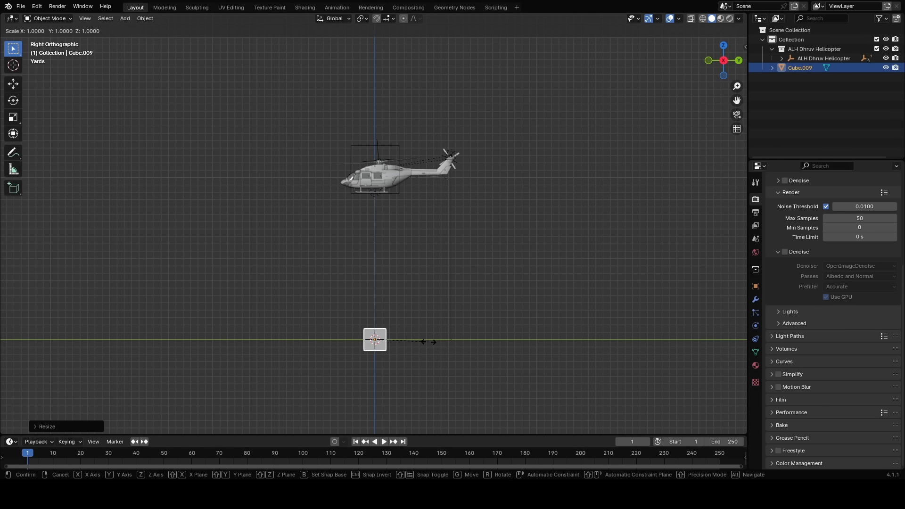
pyautogui.press('y')
pyautogui.click(603, 341)
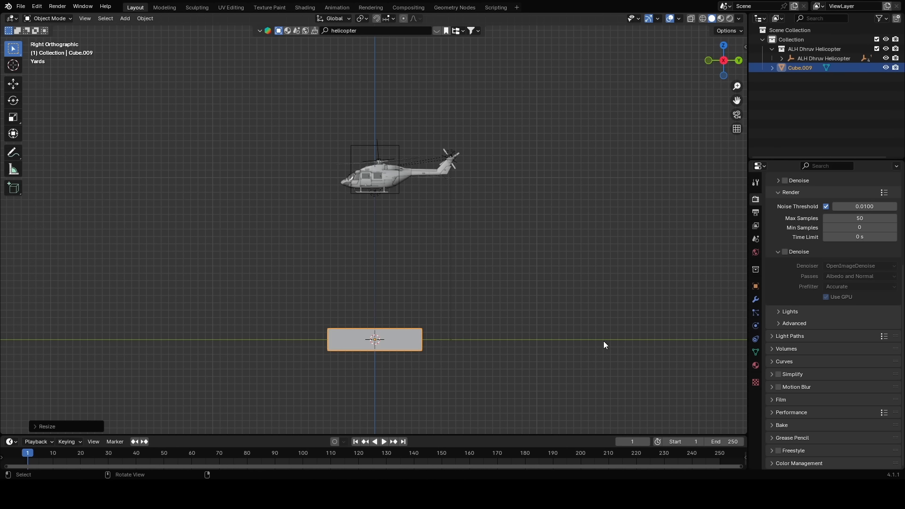
pyautogui.press('g')
pyautogui.press('z')
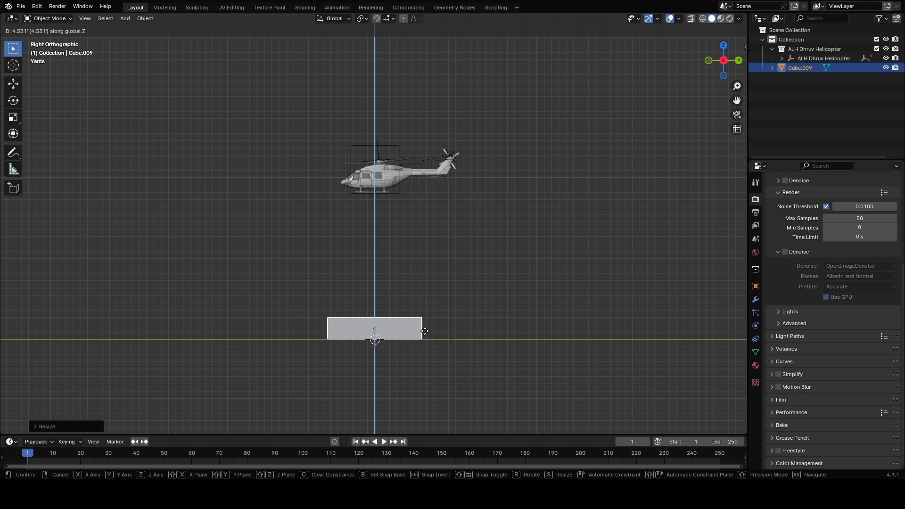
pyautogui.click(414, 325)
# Add a plane at the world origin and rotate it upright about the global Y axis
pyautogui.scroll(3, 411, 315)
pyautogui.keyDown('shift'); pyautogui.moveTo(411, 316); pyautogui.dragTo(410, 190, button='middle'); pyautogui.keyUp('shift')
pyautogui.hotkey('shift', 'a')
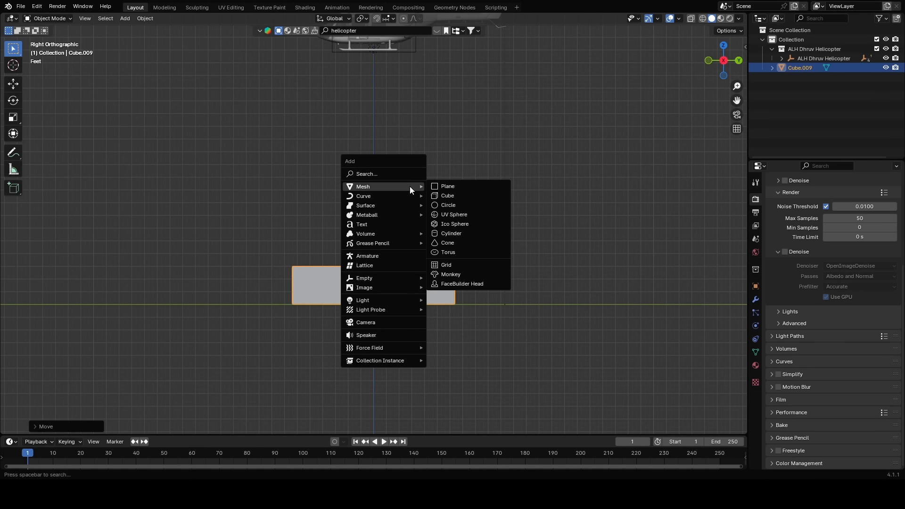
pyautogui.click(471, 185)
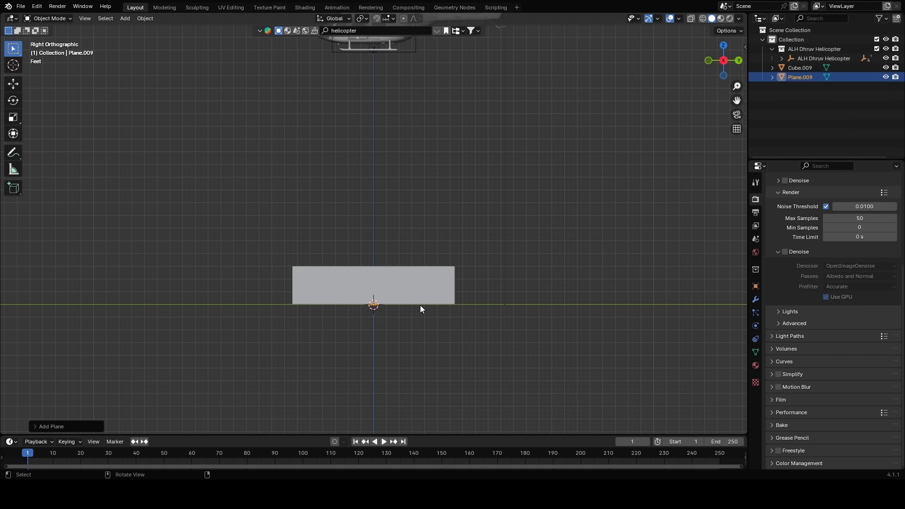
pyautogui.press('r')
pyautogui.press('x')
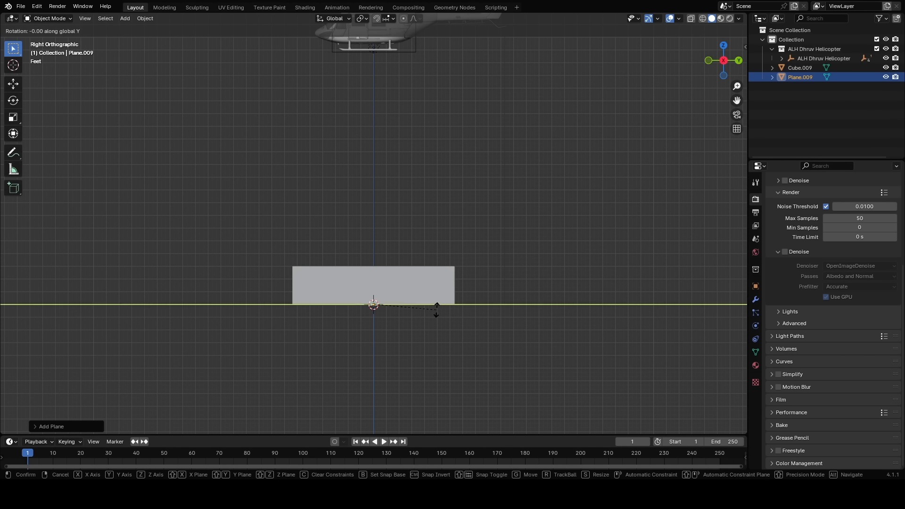
pyautogui.click(436, 310)
# Move the upright plane onto the block's top and extend its upper edge along Z to the helicopter's belly
pyautogui.press('g')
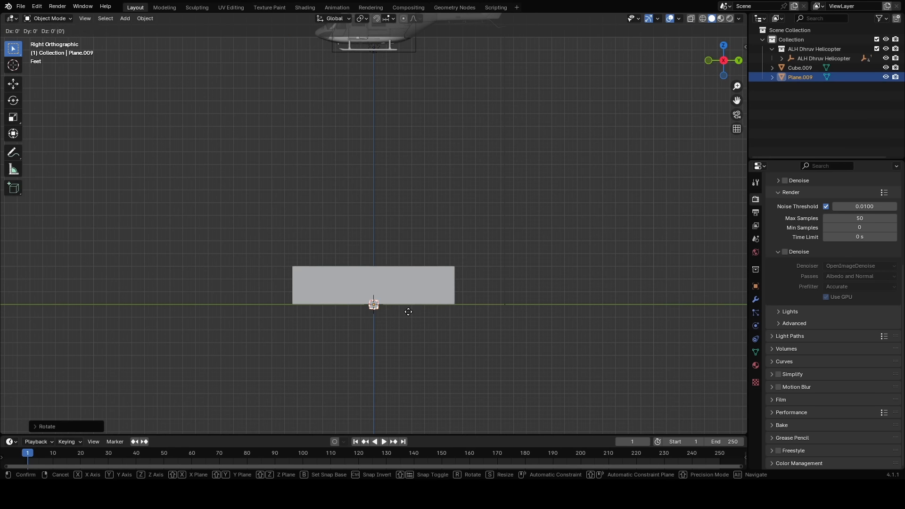
pyautogui.click(408, 253)
pyautogui.press('Tab')
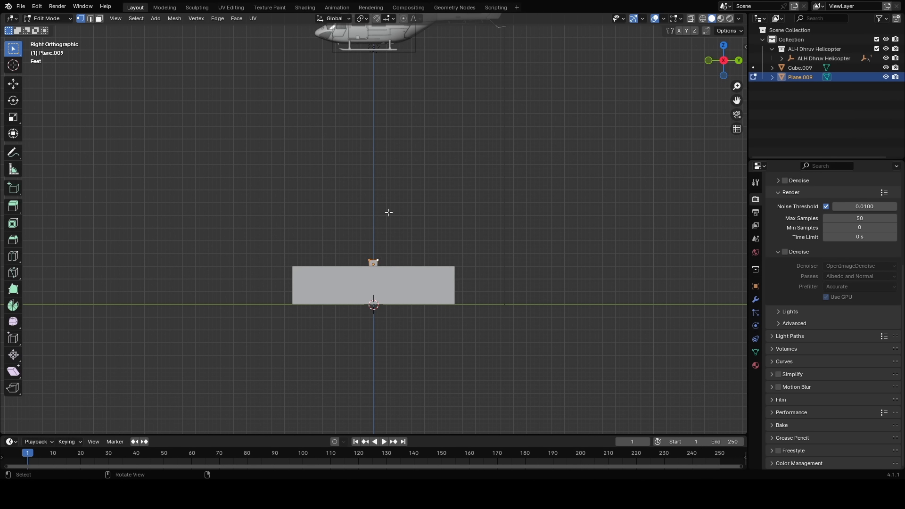
pyautogui.keyDown('shift'); pyautogui.moveTo(388, 212); pyautogui.dragTo(400, 294, button='middle'); pyautogui.keyUp('shift')
pyautogui.press('g')
pyautogui.press('z')
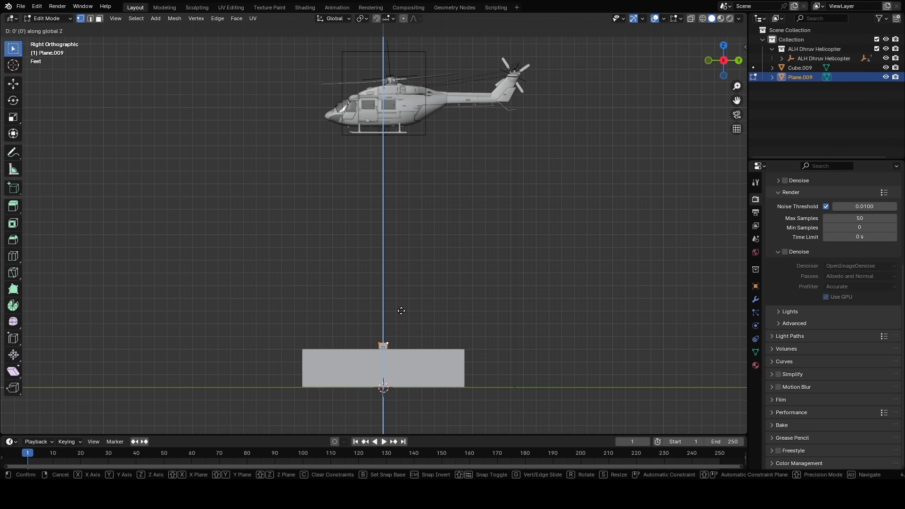
pyautogui.click(416, 93)
pyautogui.press('Tab')
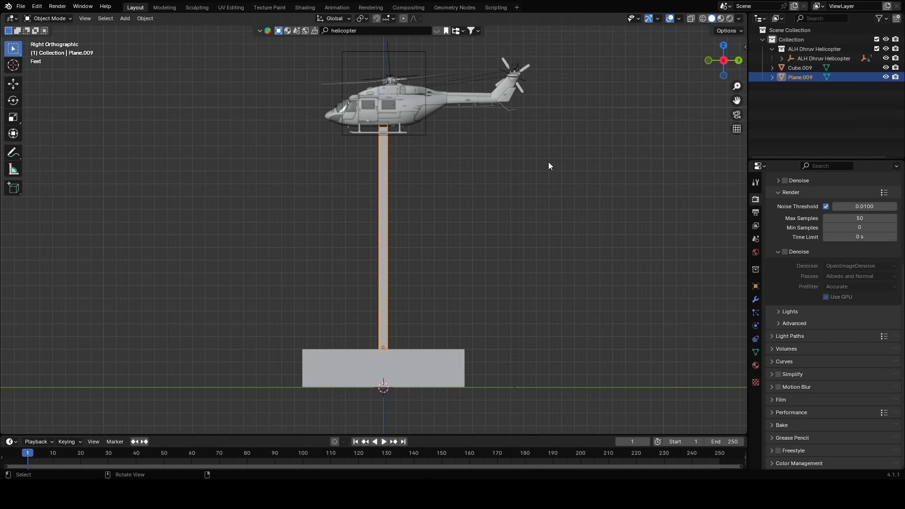
# Scale the tall strip down along Y into a thin, rope-like band
pyautogui.press('s')
pyautogui.press('y')
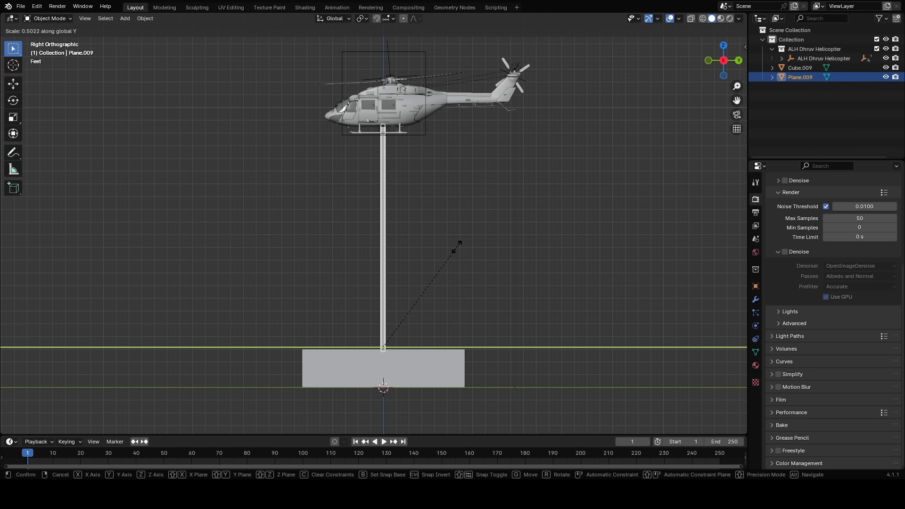
pyautogui.click(422, 288)
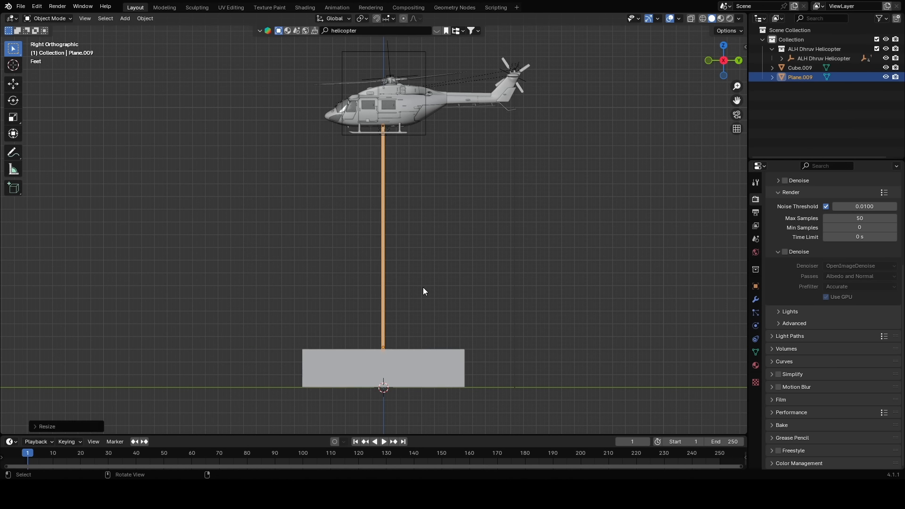
# Subdivide the thin strip along its height with many evenly spaced, centred horizontal loop cuts
pyautogui.press('Tab')
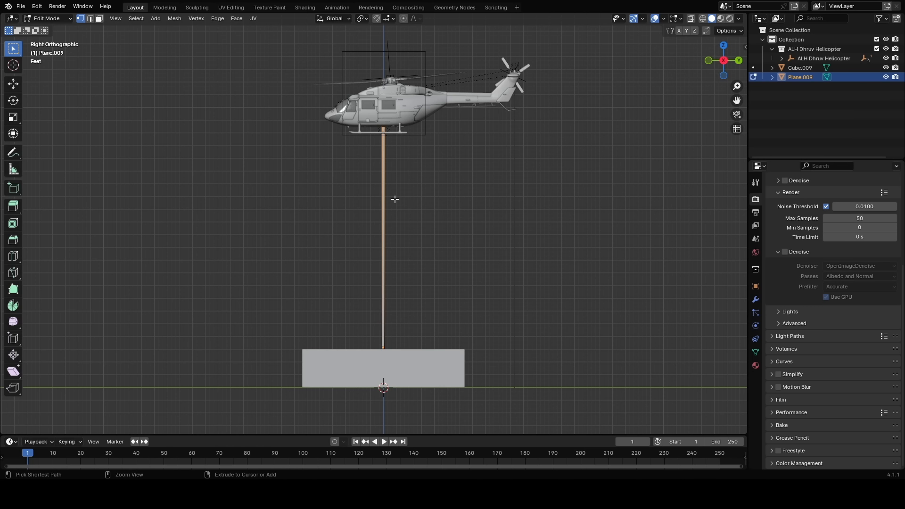
pyautogui.hotkey('ctrl', 'r')
pyautogui.scroll(6, 386, 202)
pyautogui.scroll(7, 386, 203)
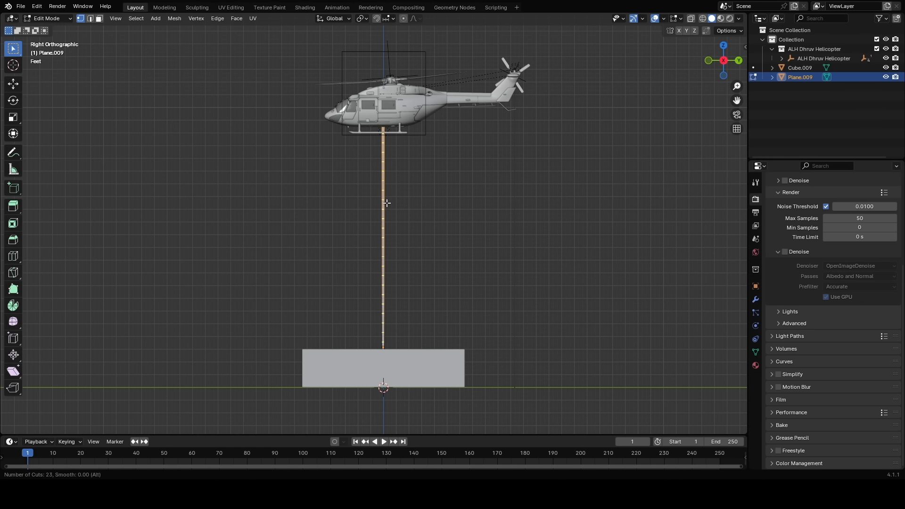
pyautogui.click(386, 202)
pyautogui.rightClick(387, 203)
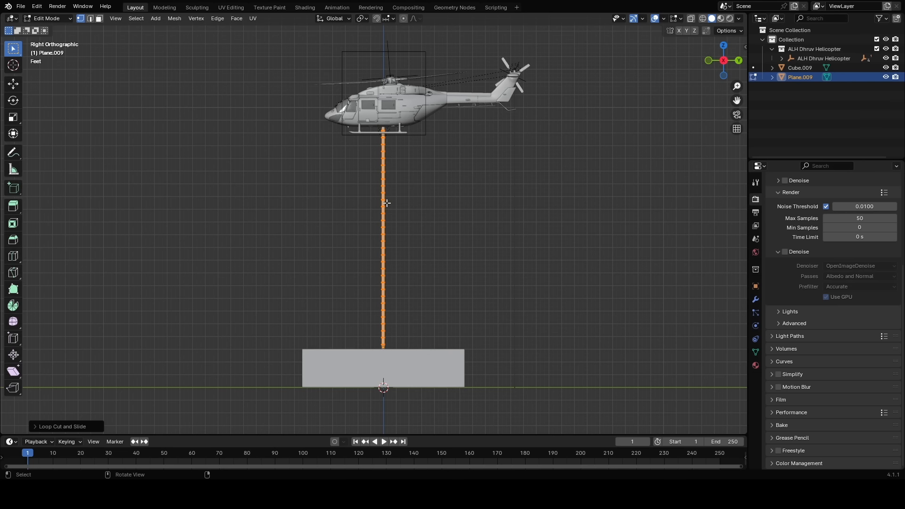
pyautogui.press('Tab')
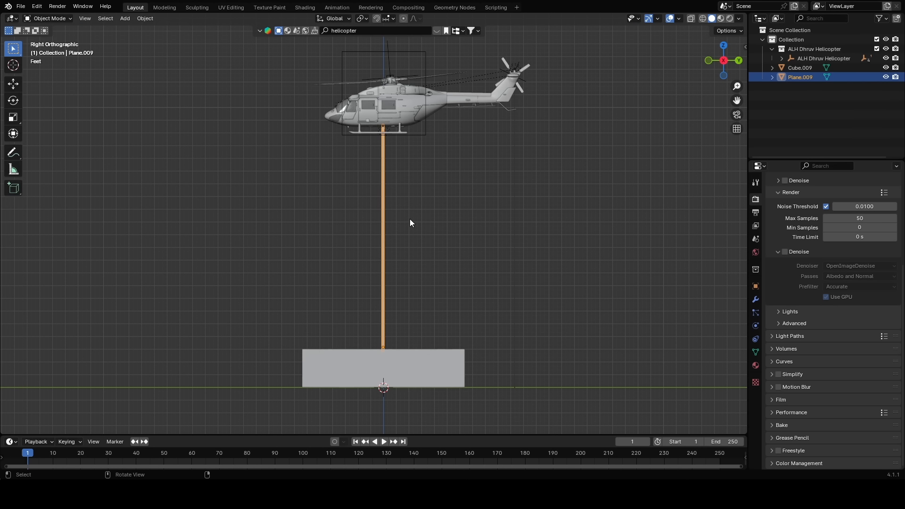
# Apply the object transform to the thin strip and to the block below it
pyautogui.hotkey('ctrl', 'a')
pyautogui.click(409, 221)
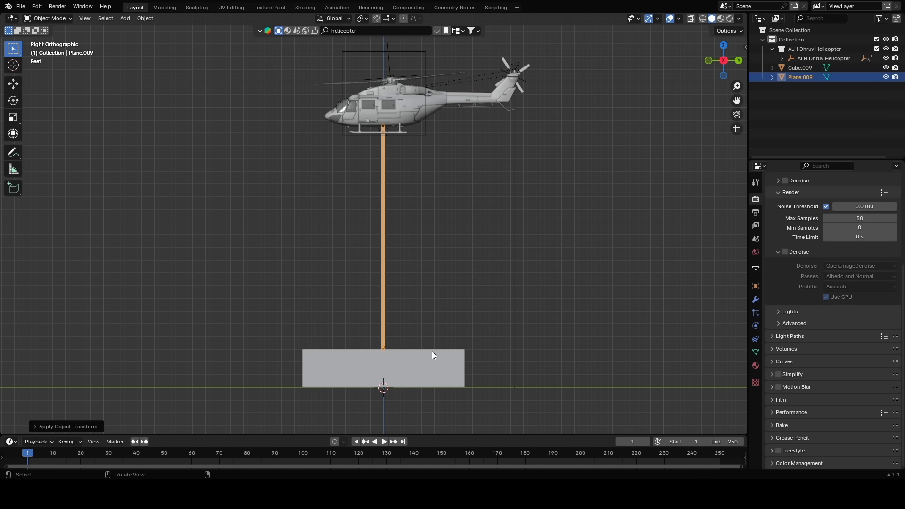
pyautogui.click(432, 352)
pyautogui.hotkey('ctrl', 'a')
pyautogui.click(431, 352)
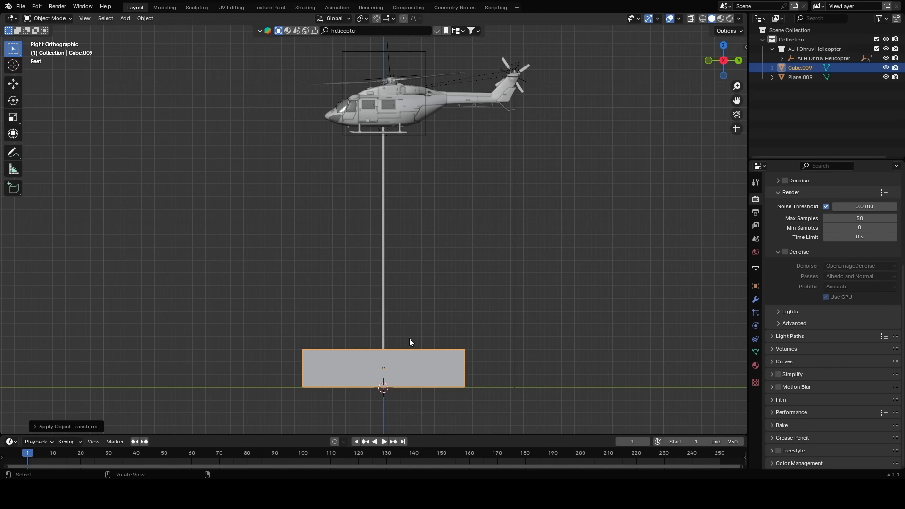
# Edit the thin strip with see-through display and select only the vertices at its upper end under the helicopter
pyautogui.click(393, 216)
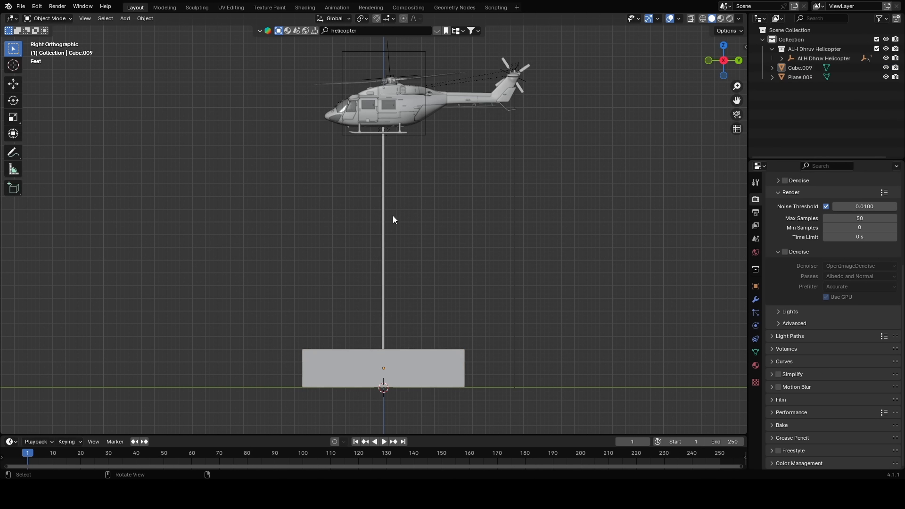
pyautogui.click(383, 217)
pyautogui.press('Tab')
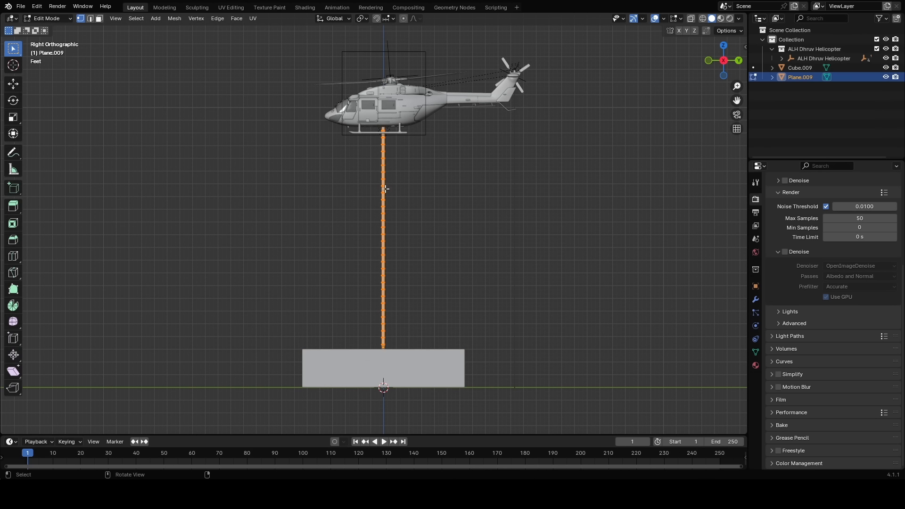
pyautogui.keyDown('shift'); pyautogui.moveTo(396, 151); pyautogui.dragTo(405, 183, button='middle'); pyautogui.keyUp('shift')
pyautogui.hotkey('alt', 'z')
pyautogui.scroll(3, 412, 160)
pyautogui.hotkey('alt', 'a')
pyautogui.keyDown('shift'); pyautogui.moveTo(411, 132); pyautogui.dragTo(398, 177, button='middle'); pyautogui.keyUp('shift')
pyautogui.press('b')
pyautogui.moveTo(359, 112); pyautogui.dragTo(431, 158)
pyautogui.press('b')
pyautogui.moveTo(366, 114); pyautogui.dragTo(410, 162)
pyautogui.scroll(-3, 413, 226)
pyautogui.keyDown('shift'); pyautogui.moveTo(414, 270); pyautogui.dragTo(412, 201, button='middle'); pyautogui.keyUp('shift')
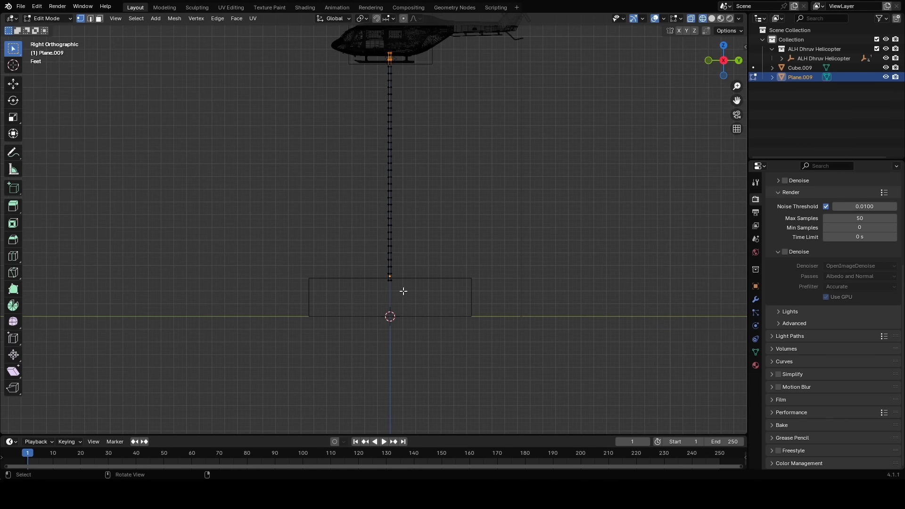
# Add the vertices at the strip's lower end, where it meets the block, to the selection
pyautogui.scroll(2, 397, 306)
pyautogui.press('b')
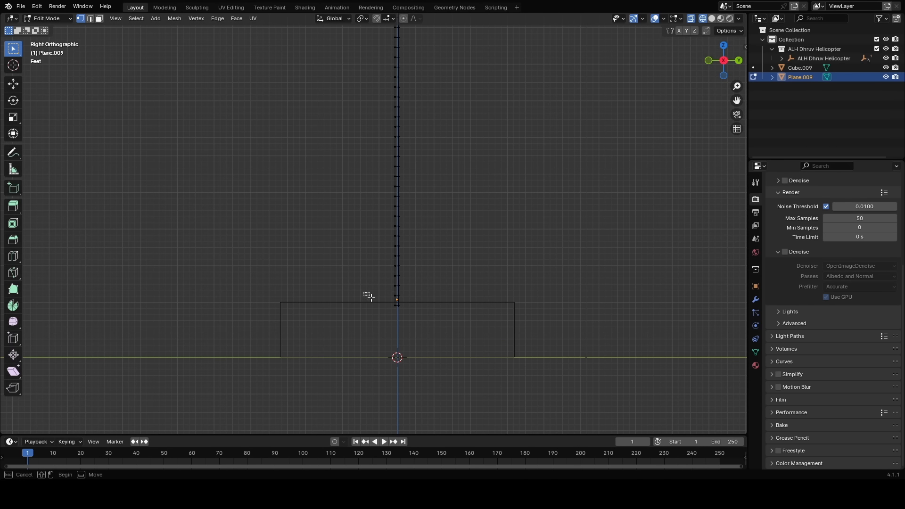
pyautogui.moveTo(365, 295); pyautogui.dragTo(406, 309)
pyautogui.scroll(-2, 441, 89)
pyautogui.keyDown('shift'); pyautogui.moveTo(441, 89); pyautogui.dragTo(422, 144, button='middle'); pyautogui.keyUp('shift')
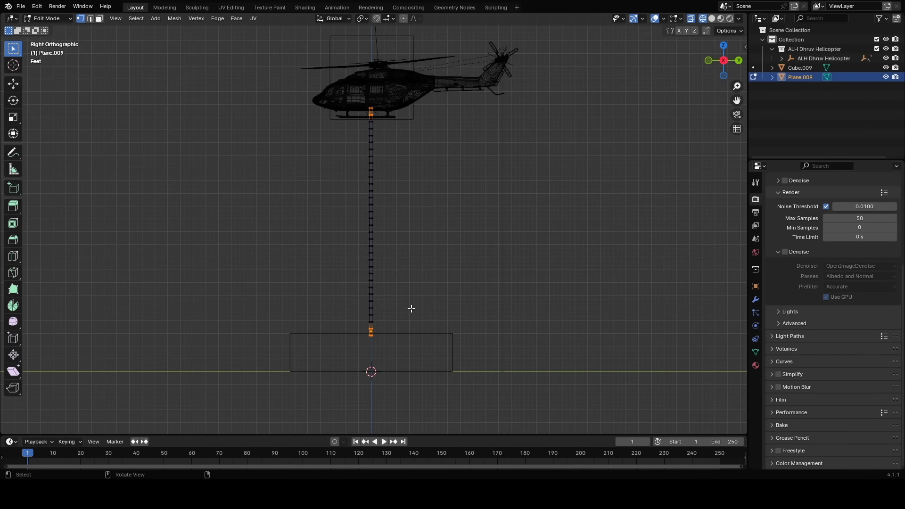
# Create a vertex group on the strip for the selected vertices at both its upper and lower ends
pyautogui.click(755, 352)
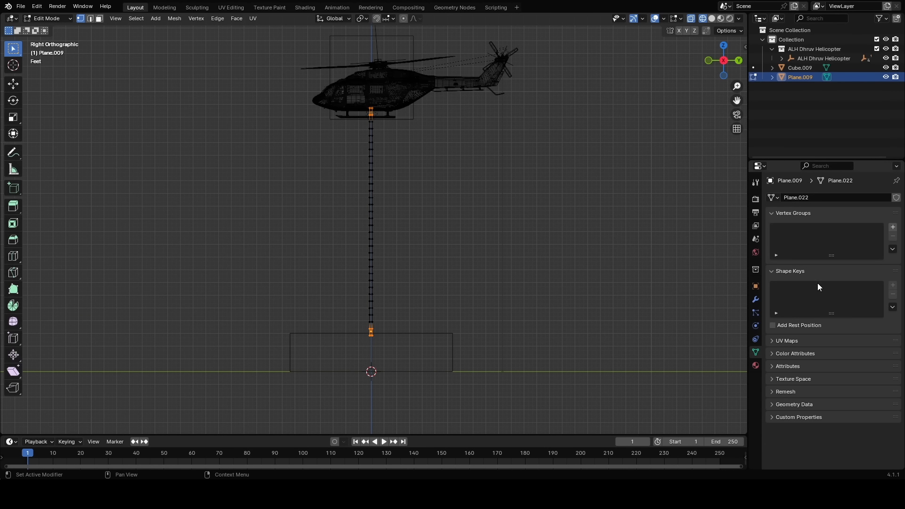
pyautogui.click(893, 228)
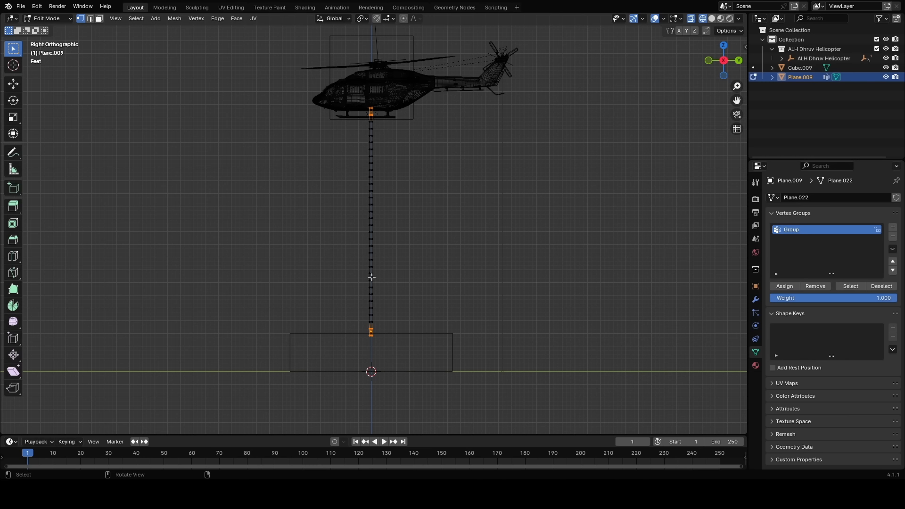
pyautogui.click(473, 185)
# Select only the vertices at the strip's upper end and assign them to a new vertex group named Top
pyautogui.keyDown('shift'); pyautogui.moveTo(406, 216); pyautogui.dragTo(410, 235, button='middle'); pyautogui.keyUp('shift')
pyautogui.press('b')
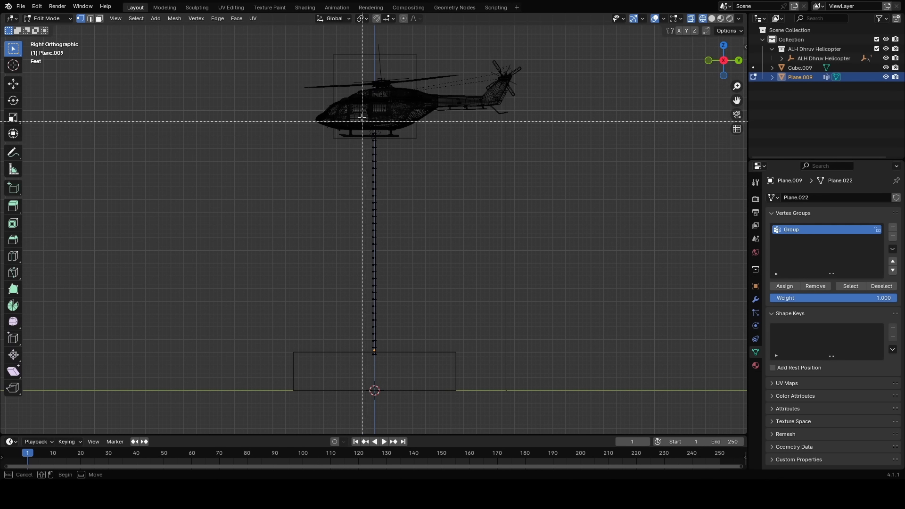
pyautogui.moveTo(358, 101); pyautogui.dragTo(398, 137)
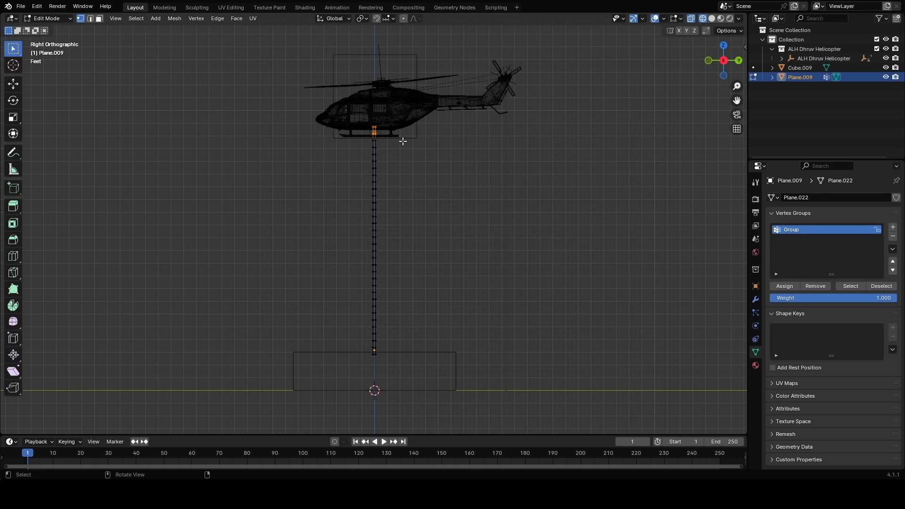
pyautogui.click(892, 228)
pyautogui.doubleClick(797, 239)
pyautogui.write('Top')
pyautogui.press('Return')
pyautogui.click(784, 286)
# Select only the vertices at the strip's lower end and create a vertex group named Bottom for them
pyautogui.keyDown('shift'); pyautogui.moveTo(430, 327); pyautogui.dragTo(428, 306, button='middle'); pyautogui.keyUp('shift')
pyautogui.press('b')
pyautogui.moveTo(324, 301); pyautogui.dragTo(432, 349)
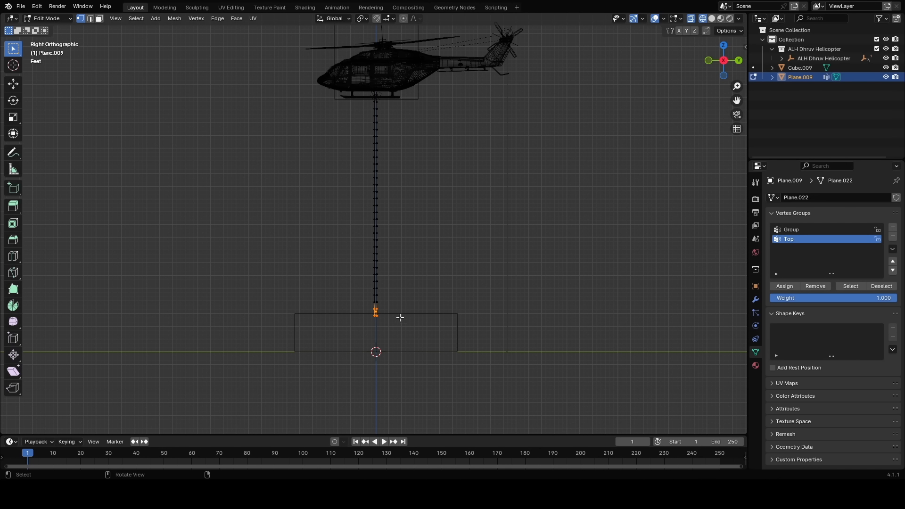
pyautogui.click(892, 228)
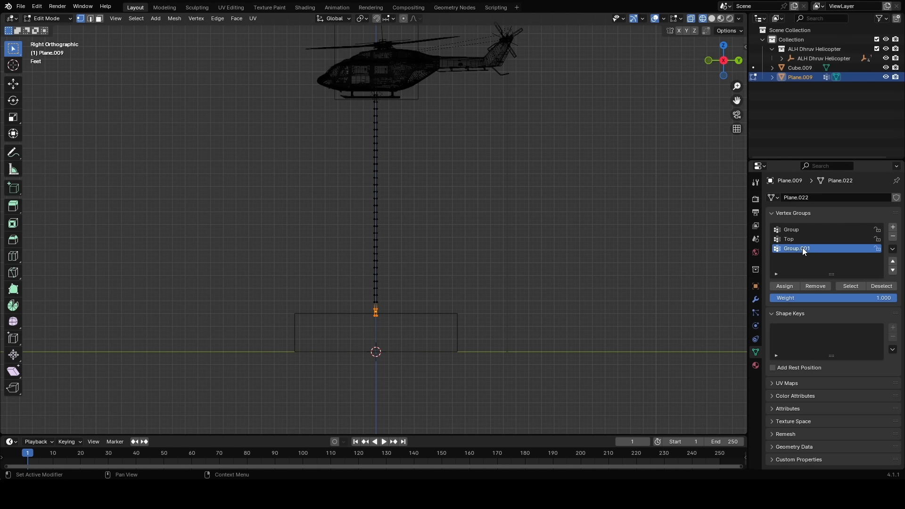
pyautogui.doubleClick(802, 248)
pyautogui.write('Bottom')
pyautogui.click(438, 211)
# Check which vertices belong to the Bottom, Group and Top vertex groups by selecting each group in turn
pyautogui.click(847, 286)
pyautogui.click(698, 292)
pyautogui.click(800, 230)
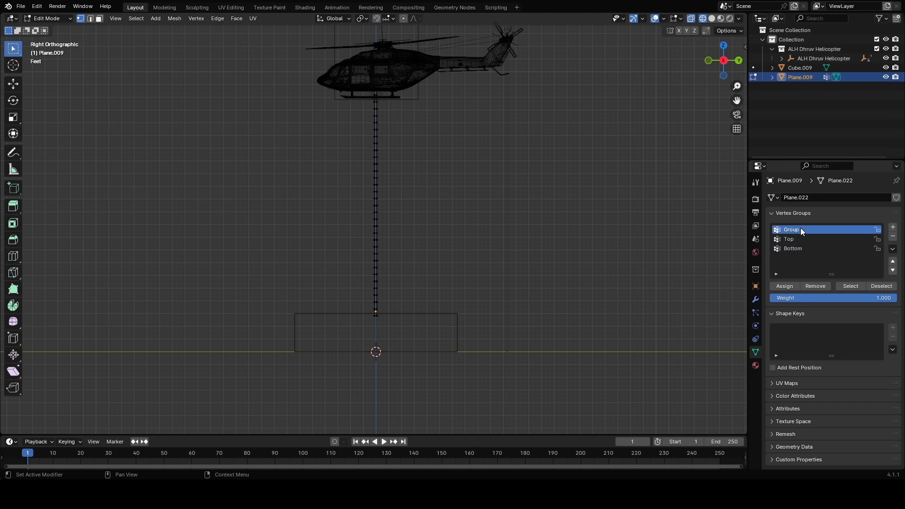
pyautogui.click(860, 284)
pyautogui.click(528, 217)
pyautogui.click(802, 239)
pyautogui.click(857, 285)
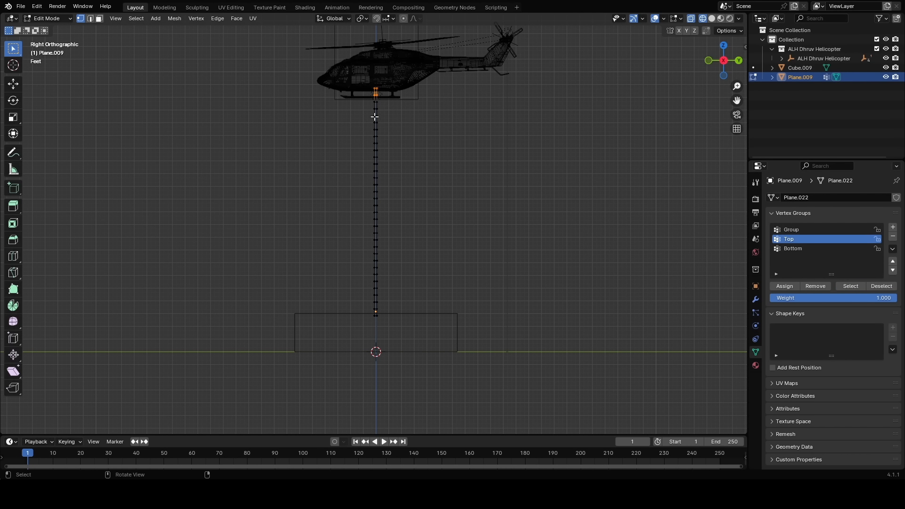
# Hook the vertices of the Top group to a new object and leave mesh editing
pyautogui.click(462, 147)
pyautogui.click(855, 289)
pyautogui.press('F3')
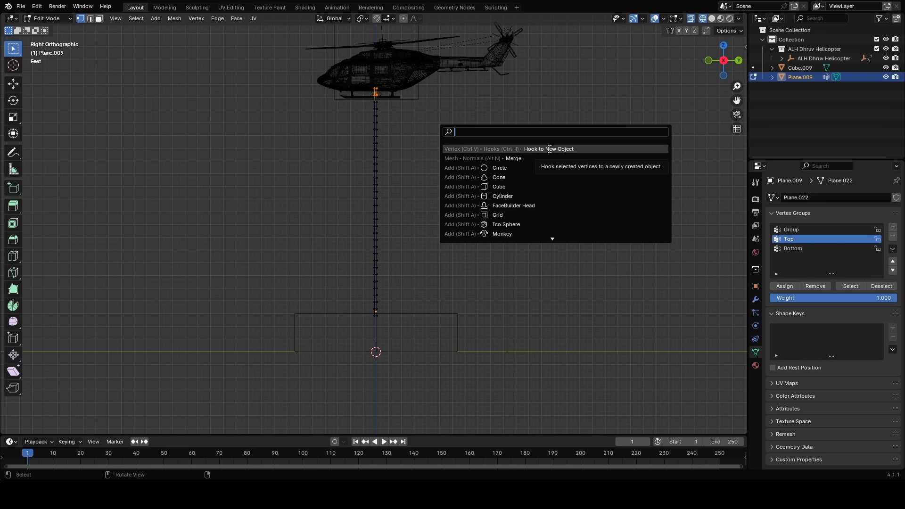
pyautogui.click(196, 19)
pyautogui.moveTo(221, 202)
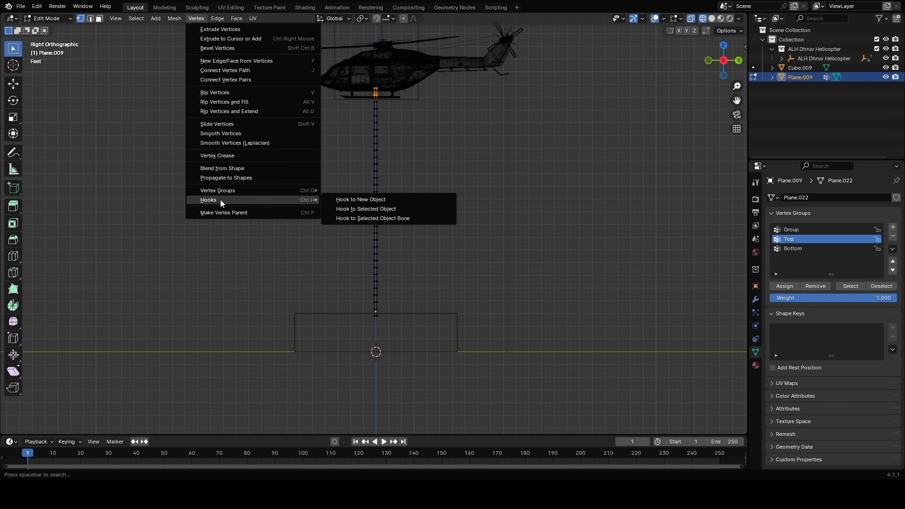
pyautogui.click(371, 200)
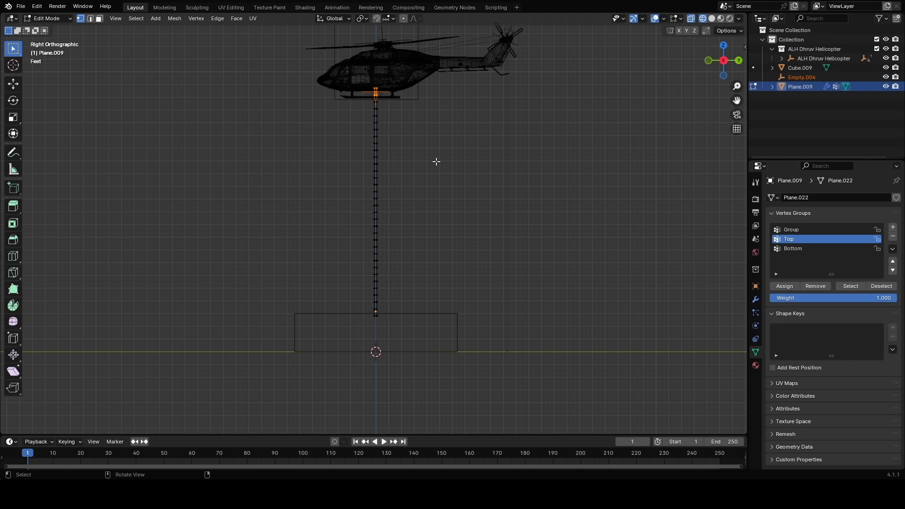
pyautogui.press('Tab')
pyautogui.click(380, 246)
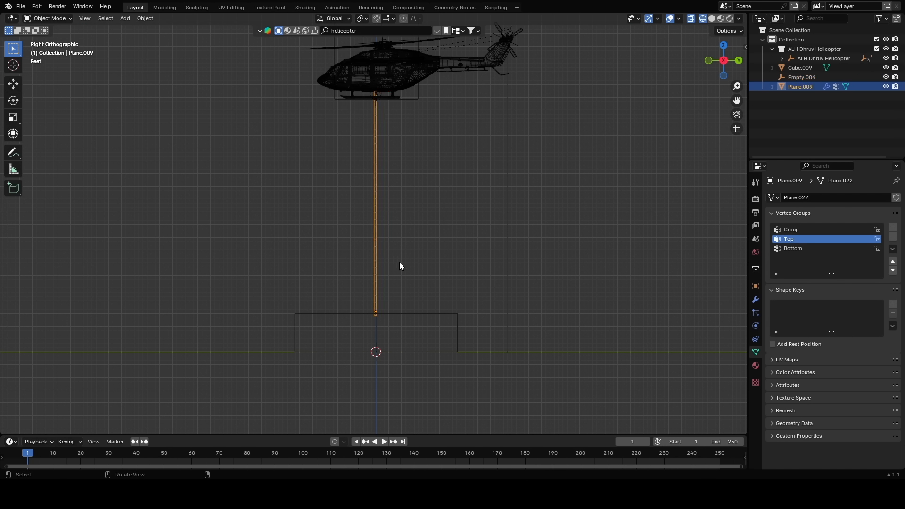
# Hook only the Bottom group's vertices to another new object, then return to Object Mode with nothing selected
pyautogui.press('Tab')
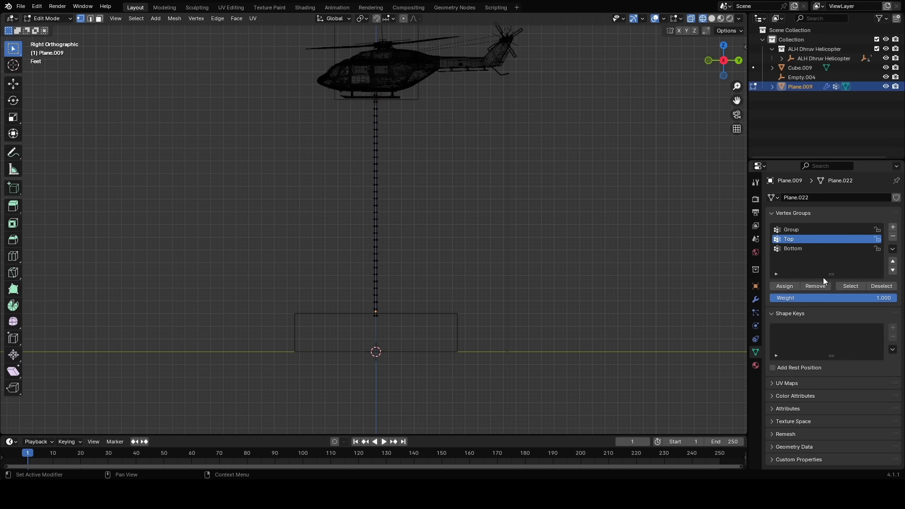
pyautogui.click(792, 249)
pyautogui.click(850, 286)
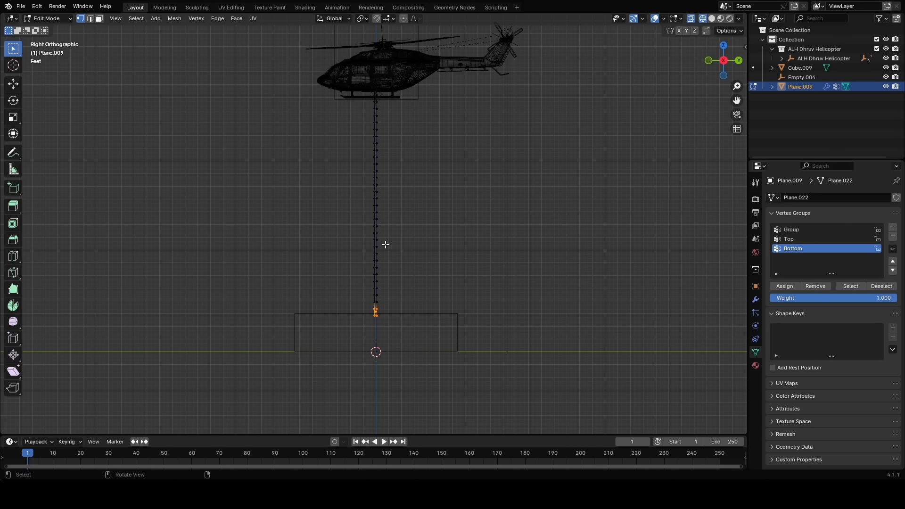
pyautogui.press('F3')
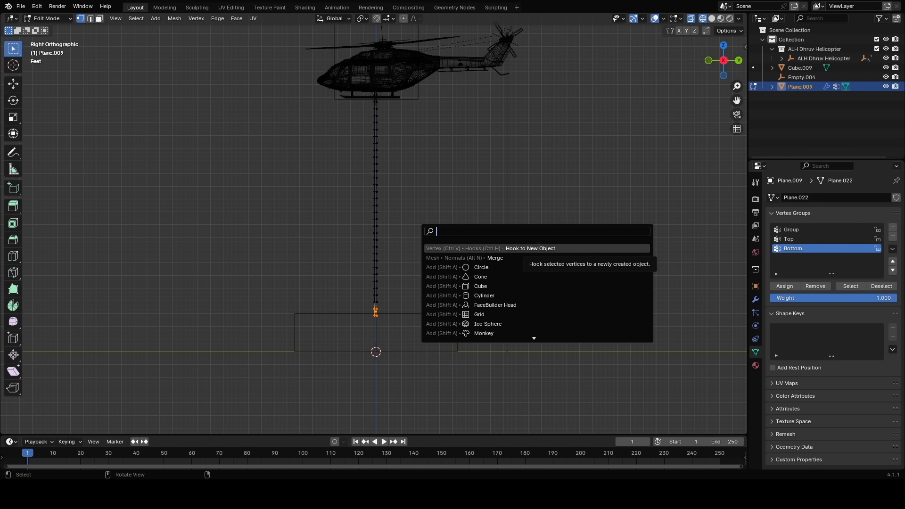
pyautogui.click(537, 249)
pyautogui.press('Tab')
pyautogui.hotkey('alt', 'a')
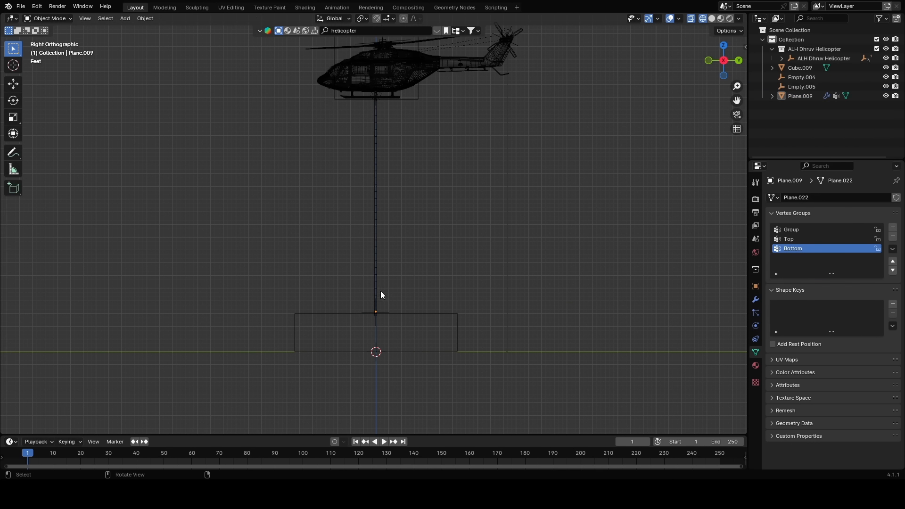
# Switch the viewport to solid shading and add Cloth physics to the rope strip
pyautogui.hotkey('shift', 'z')
pyautogui.moveTo(408, 204)
pyautogui.mouseDown(button='middle')
pyautogui.moveTo(391, 214)
pyautogui.moveTo(368, 123)
pyautogui.mouseUp(button='middle')
pyautogui.scroll(3, 373, 195)
pyautogui.click(369, 123)
pyautogui.scroll(-2, 326, 171)
pyautogui.moveTo(324, 169); pyautogui.dragTo(358, 163, button='middle')
pyautogui.keyDown('shift'); pyautogui.moveTo(404, 124); pyautogui.dragTo(395, 205, button='middle'); pyautogui.keyUp('shift')
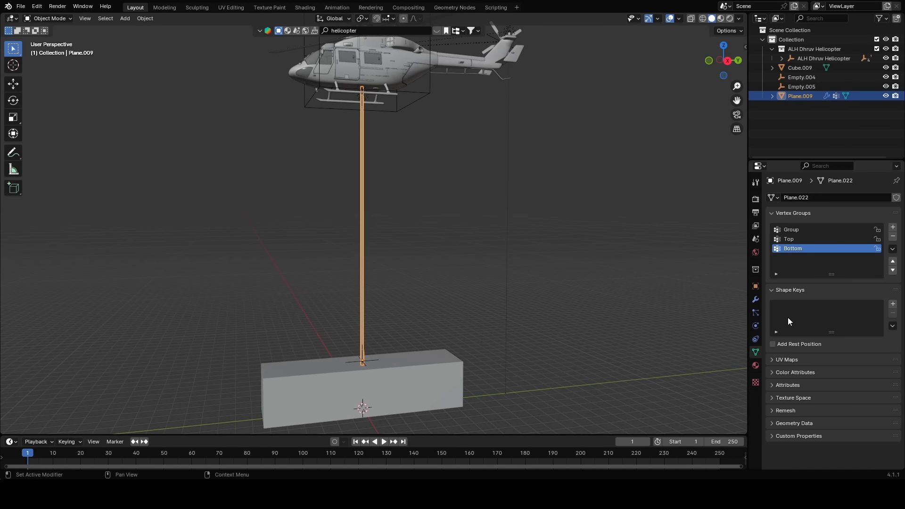
pyautogui.click(755, 325)
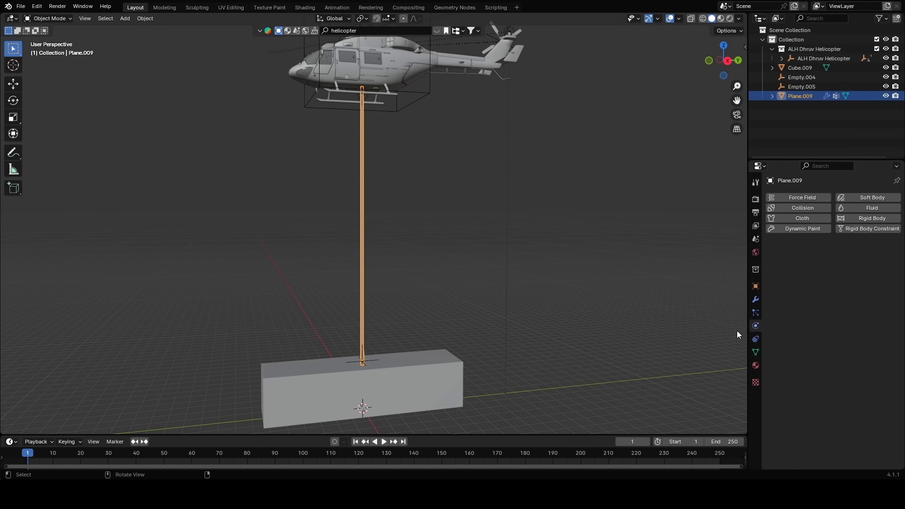
pyautogui.click(803, 217)
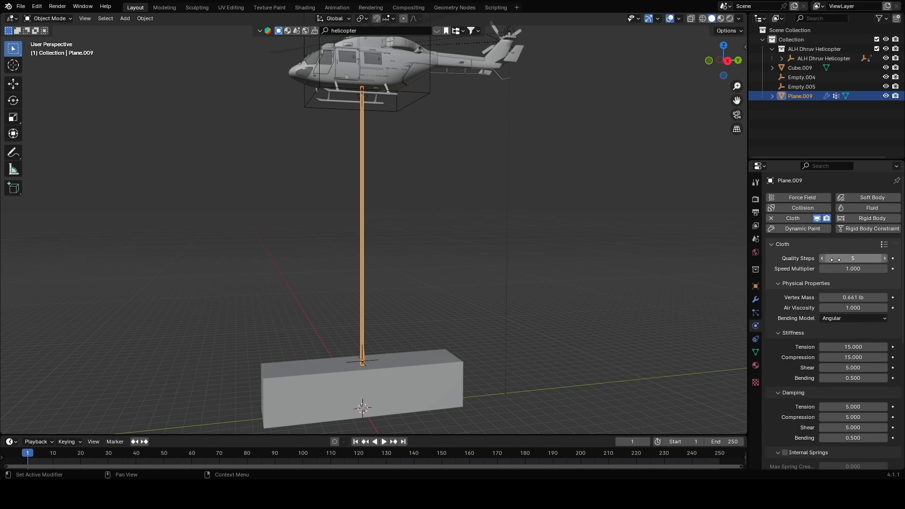
# Set the cloth's pin group to the vertex group Group, which holds both strip ends
pyautogui.click(778, 283)
pyautogui.click(784, 297)
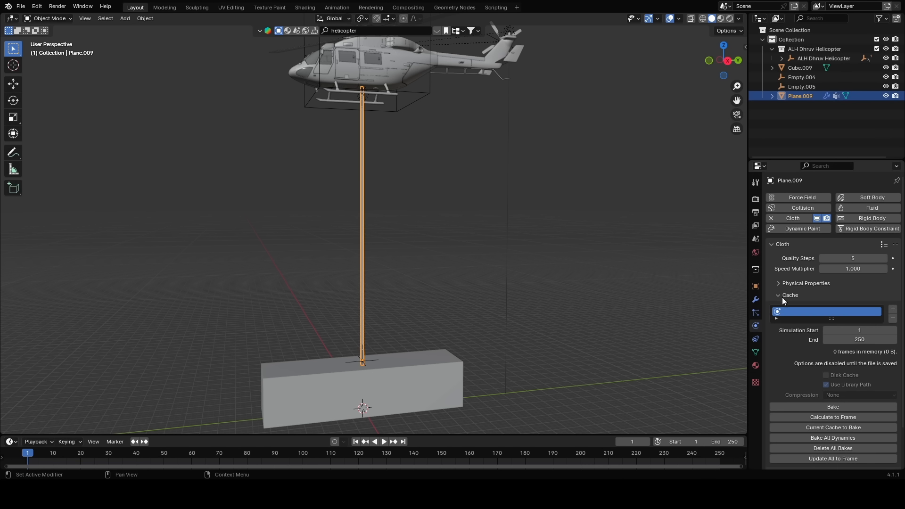
pyautogui.scroll(-2, 775, 330)
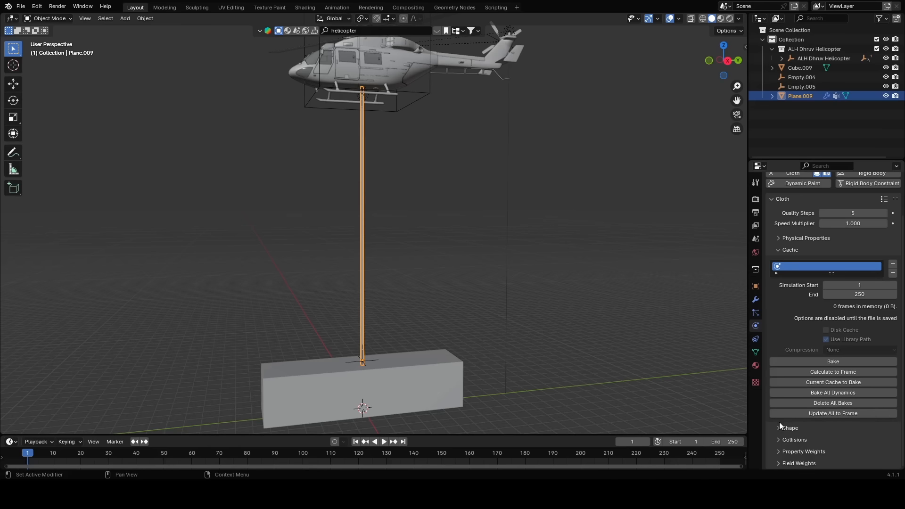
pyautogui.scroll(-3, 811, 377)
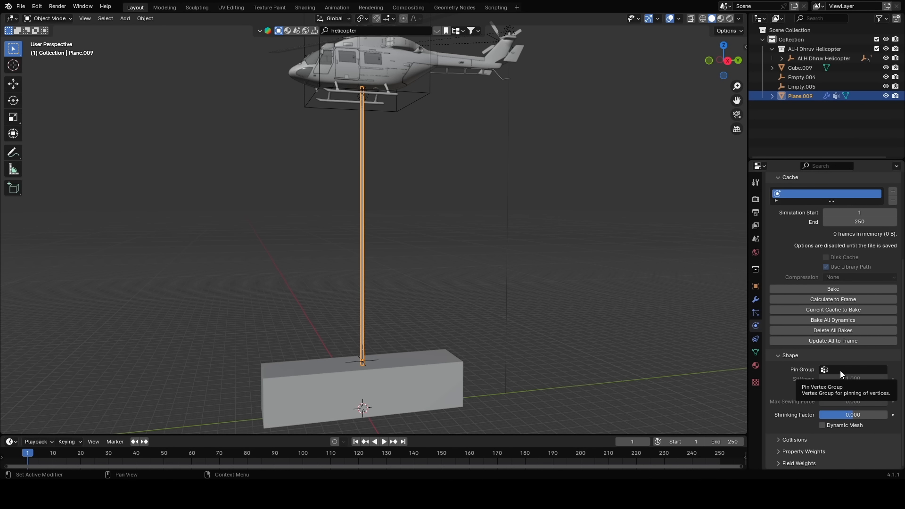
pyautogui.click(840, 371)
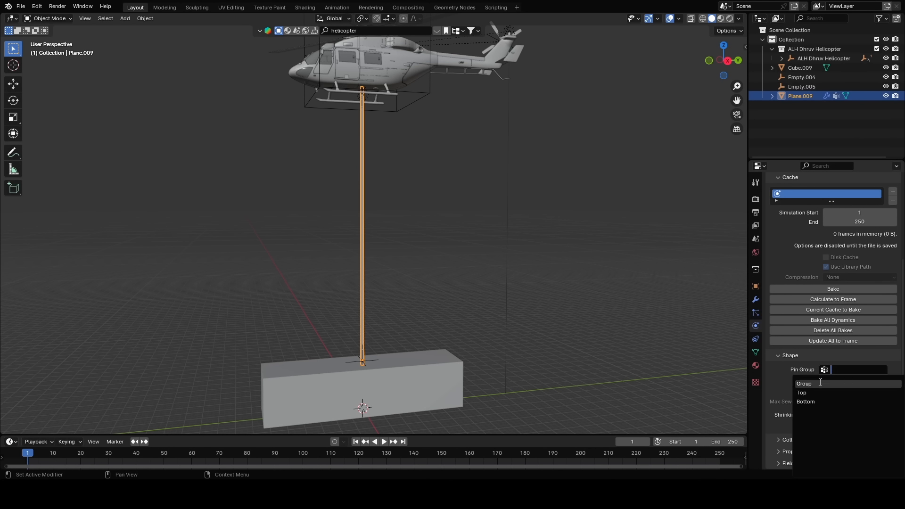
pyautogui.click(819, 381)
pyautogui.scroll(-3, 607, 262)
# Play the cloth simulation to examine how the pinned rope strip behaves, then stop the playback
pyautogui.click(420, 219)
pyautogui.moveTo(521, 225); pyautogui.dragTo(440, 250, button='middle')
pyautogui.scroll(2, 415, 223)
pyautogui.press('space')
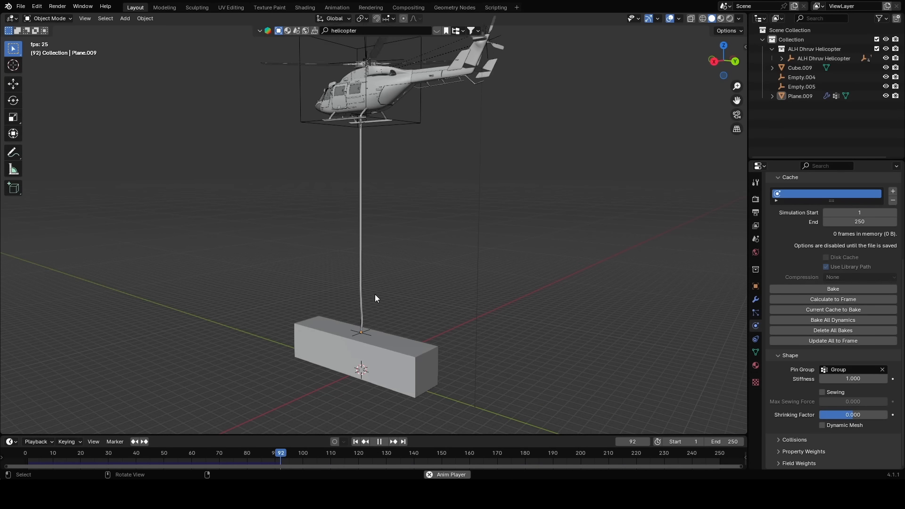
pyautogui.press('Escape')
# Apply the Rubber preset to the rope strip's cloth settings
pyautogui.scroll(5, 861, 282)
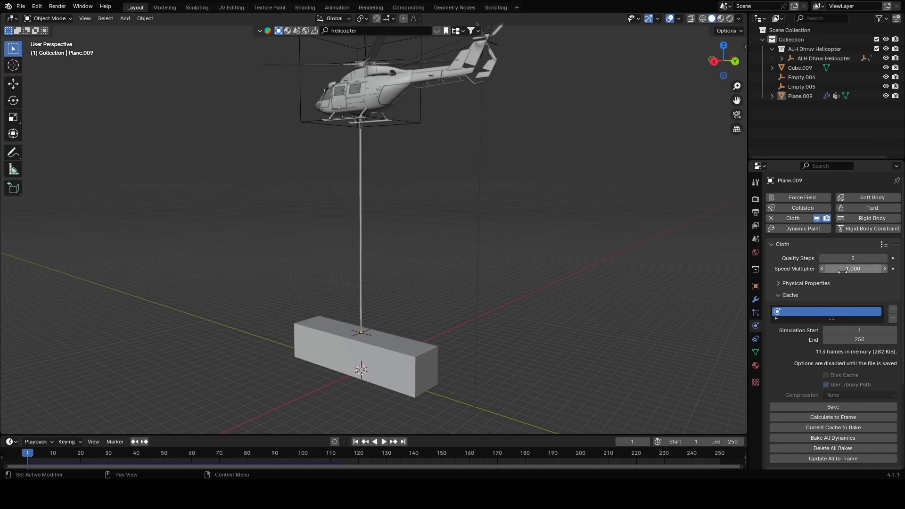
pyautogui.click(884, 244)
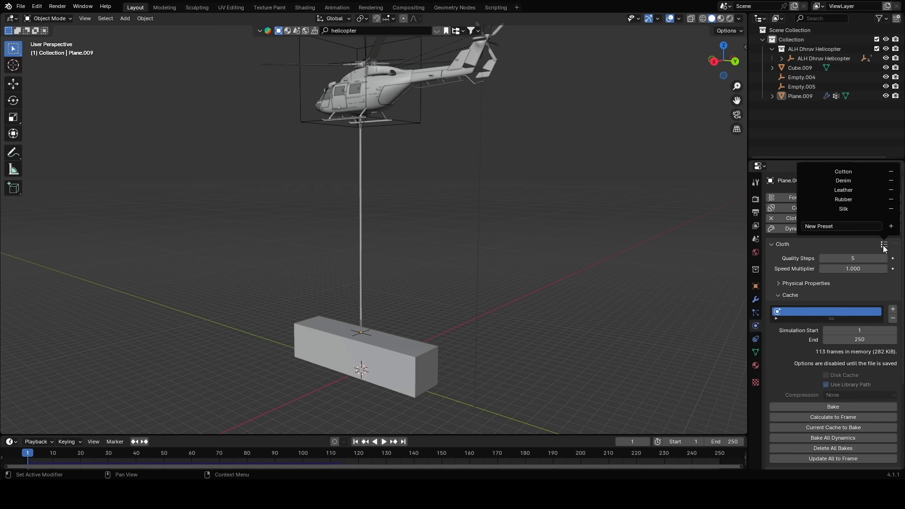
pyautogui.click(846, 199)
pyautogui.moveTo(342, 230); pyautogui.dragTo(408, 244, button='middle')
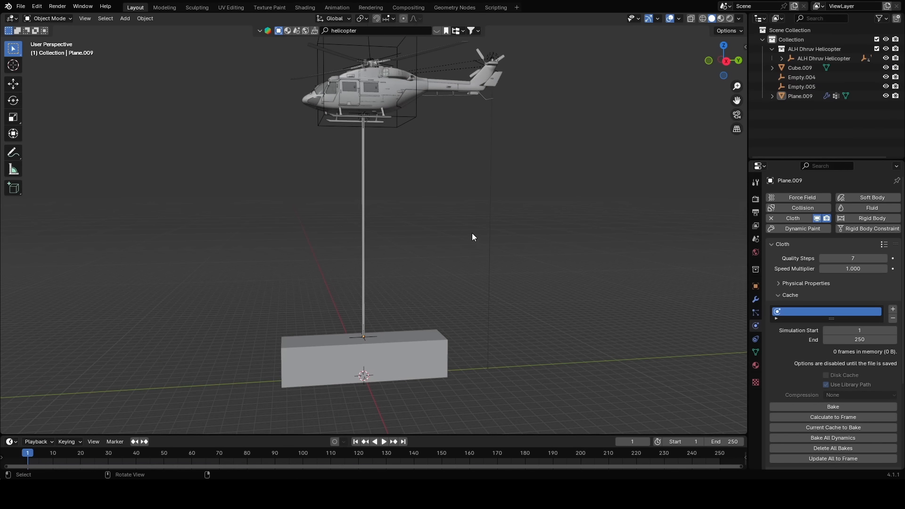
# Play the simulation again with the Rubber preset, viewing the rope from several angles, and stop it
pyautogui.moveTo(467, 233); pyautogui.dragTo(419, 242, button='middle')
pyautogui.scroll(1, 444, 229)
pyautogui.moveTo(377, 189); pyautogui.dragTo(375, 258, button='middle')
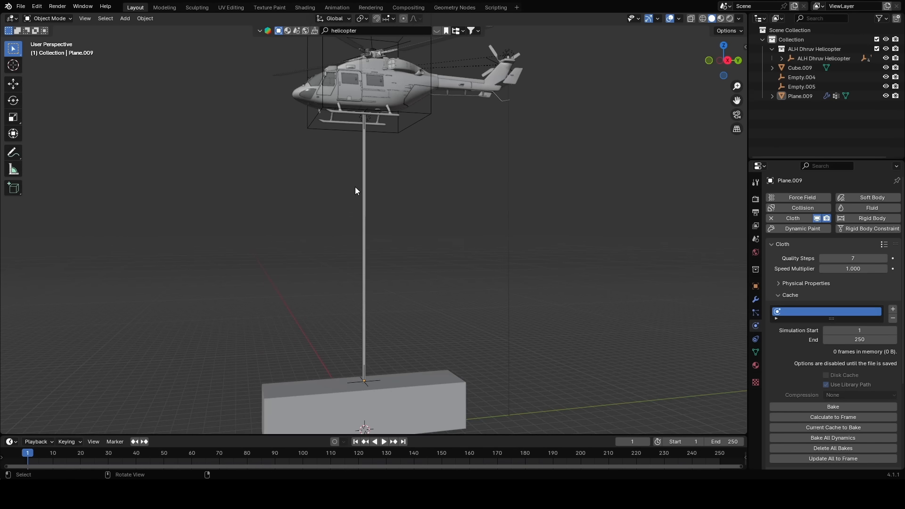
pyautogui.press('space')
pyautogui.moveTo(437, 230); pyautogui.dragTo(380, 244, button='middle')
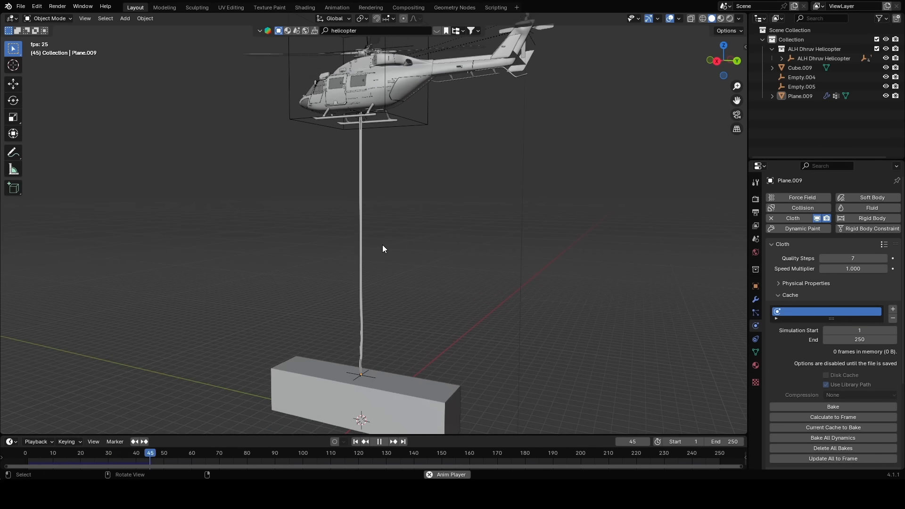
pyautogui.press('Escape')
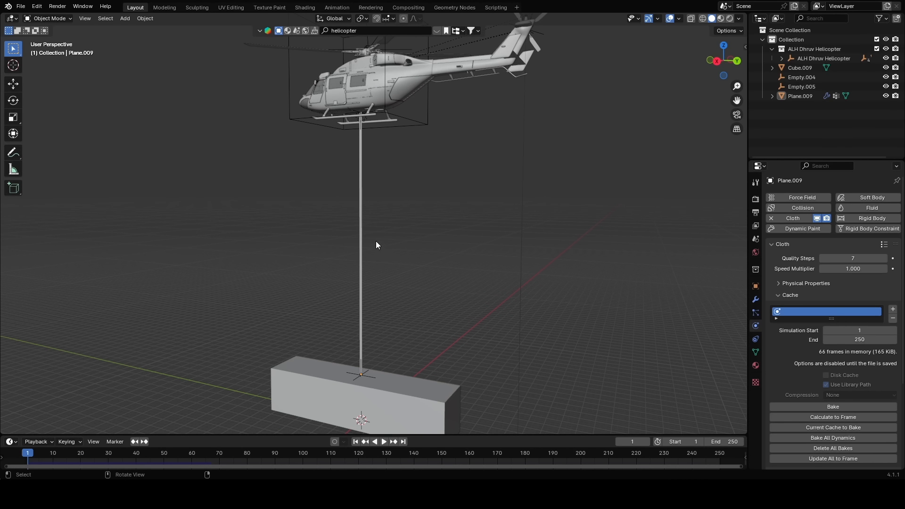
# Parent the hook empty at the rope's lower end to the block using Object (Keep Transform)
pyautogui.scroll(8, 371, 223)
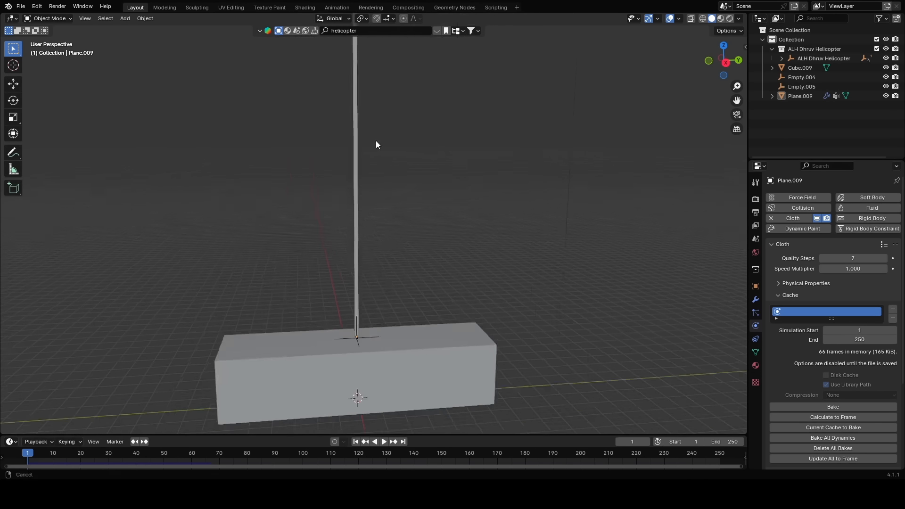
pyautogui.click(347, 341)
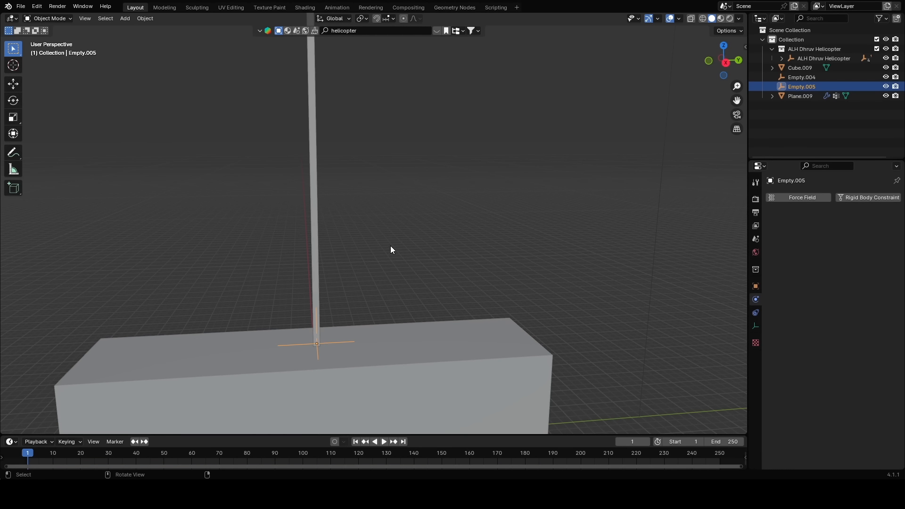
pyautogui.moveTo(342, 342); pyautogui.dragTo(363, 247, button='middle')
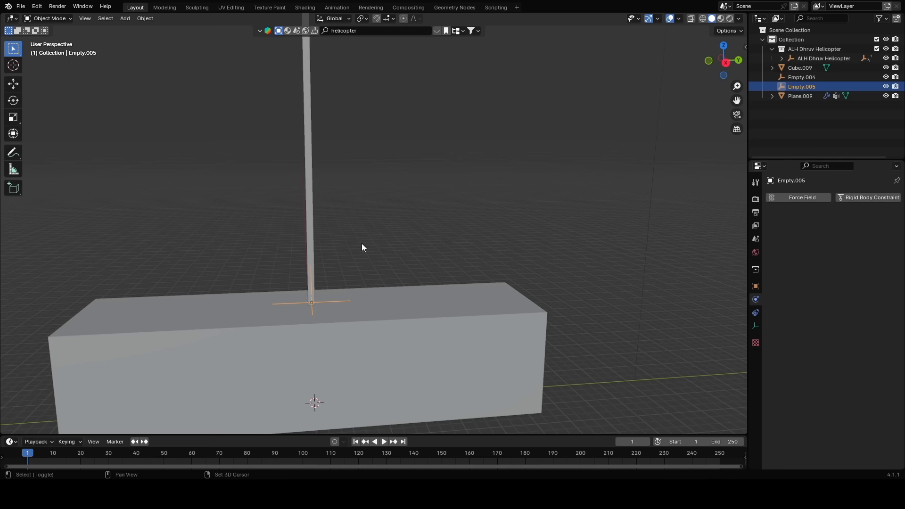
pyautogui.keyDown('shift'); pyautogui.click(443, 296); pyautogui.keyUp('shift')
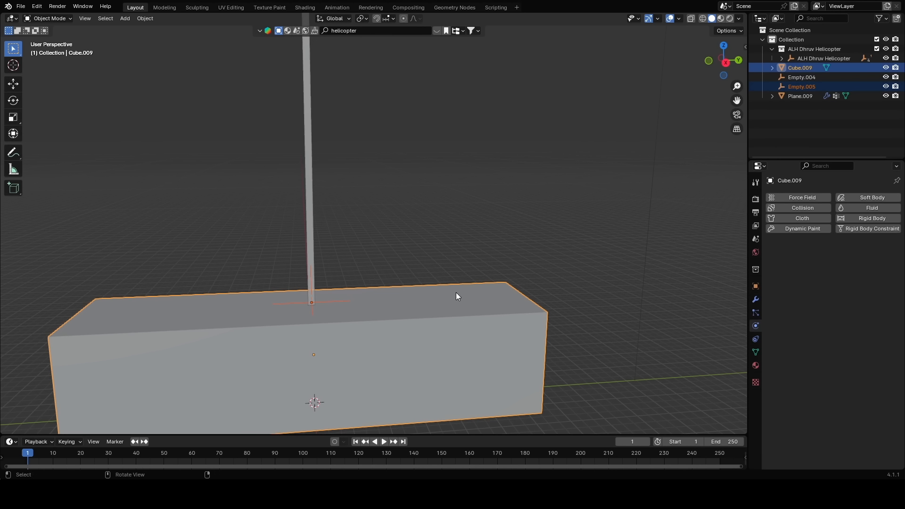
pyautogui.hotkey('ctrl', 'p')
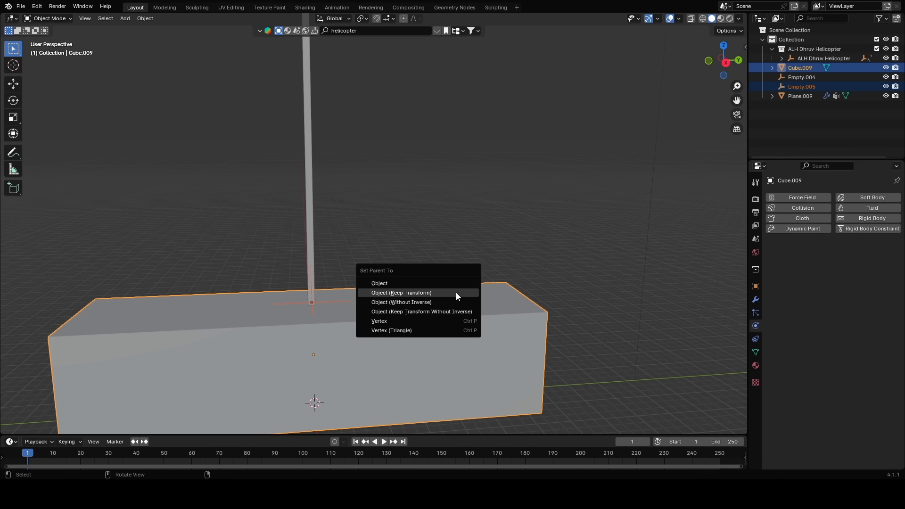
pyautogui.click(414, 292)
pyautogui.hotkey('alt', 'a')
# Snap the 3D cursor to the hook empty at the rope's upper end beneath the helicopter
pyautogui.moveTo(304, 104); pyautogui.dragTo(366, 189, button='middle')
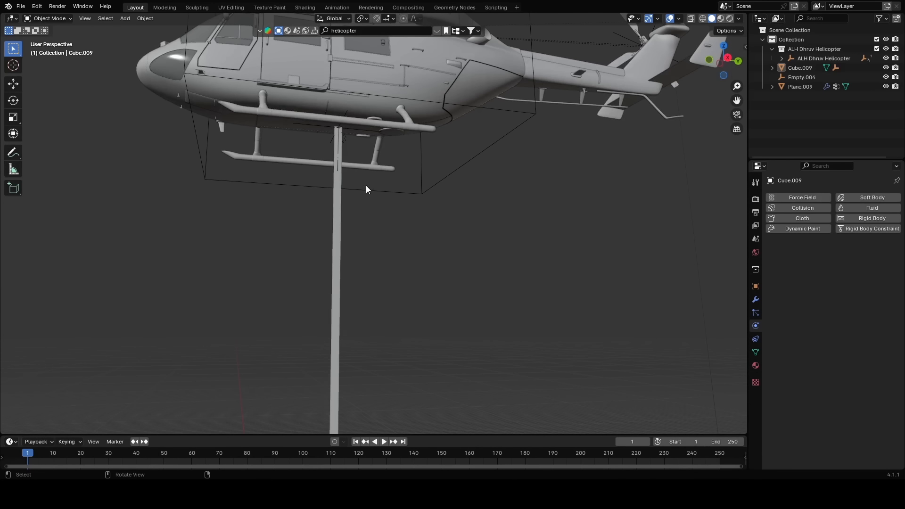
pyautogui.click(354, 129)
pyautogui.click(354, 128)
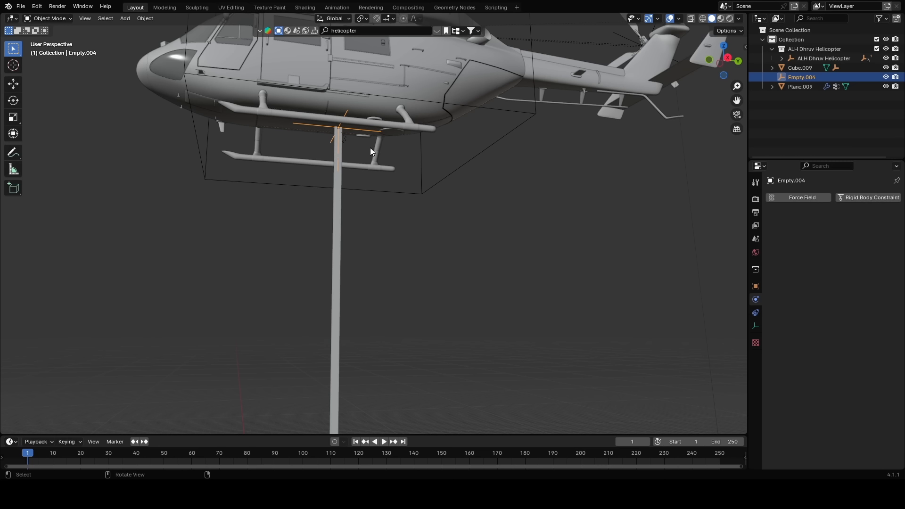
pyautogui.click(519, 114)
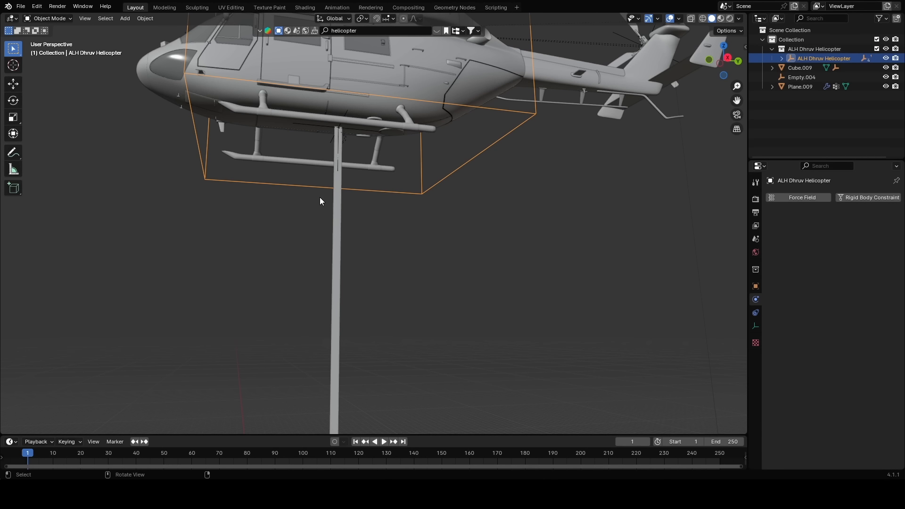
pyautogui.click(360, 133)
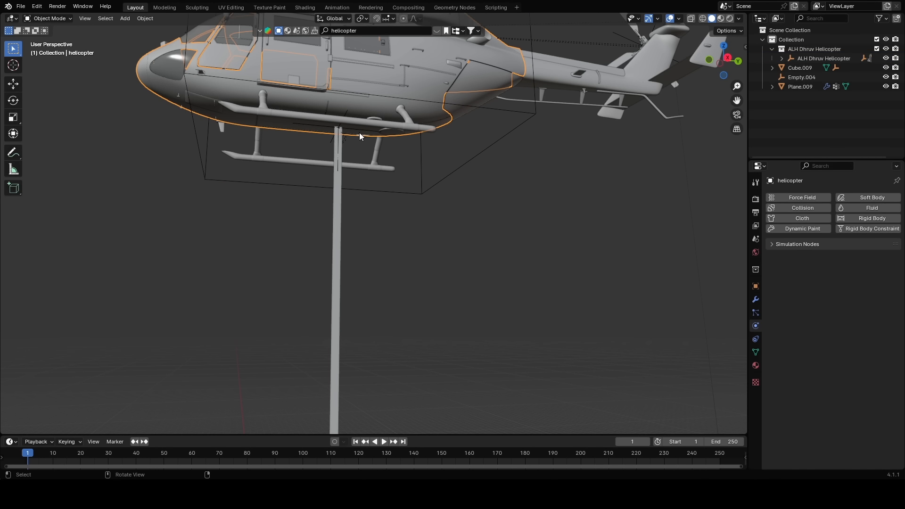
pyautogui.click(360, 134)
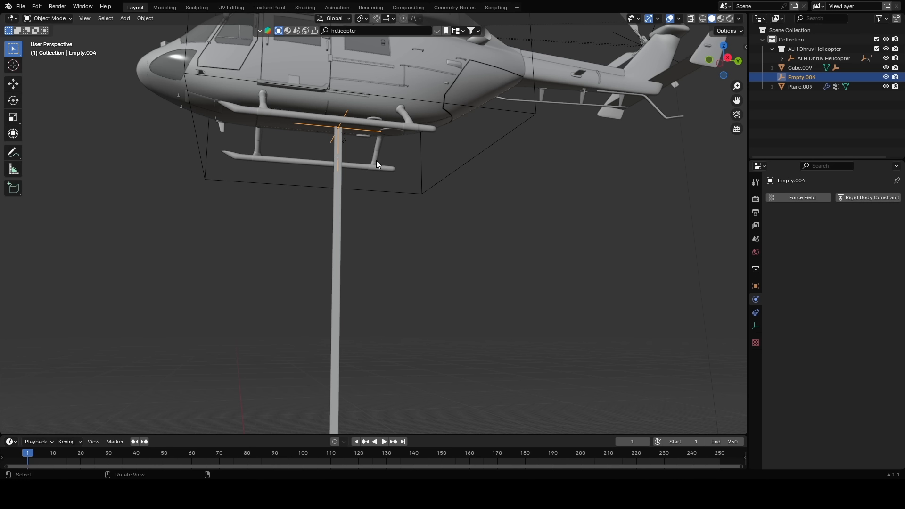
pyautogui.hotkey('shift', 's')
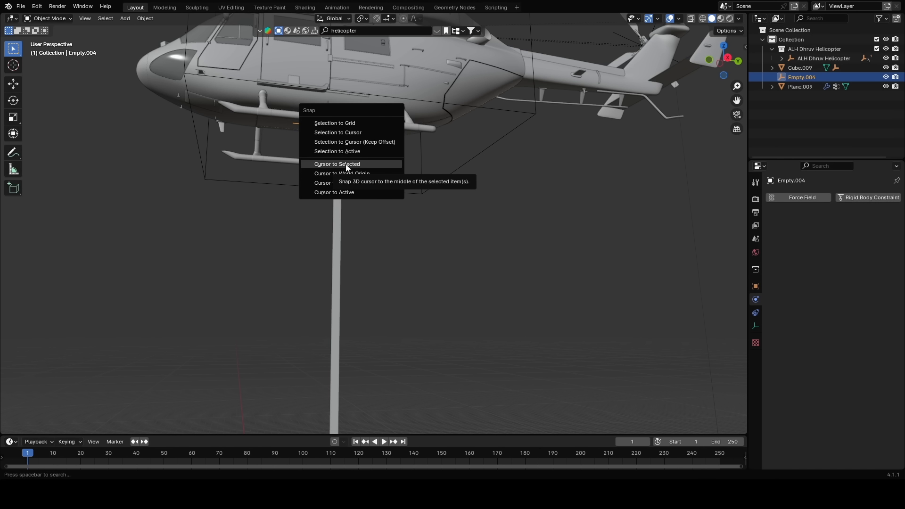
pyautogui.click(346, 164)
pyautogui.click(380, 157)
# Add a cube at the 3D cursor and stretch it along the global Y axis to a bit over twice its length
pyautogui.hotkey('shift', 'a')
pyautogui.moveTo(382, 152)
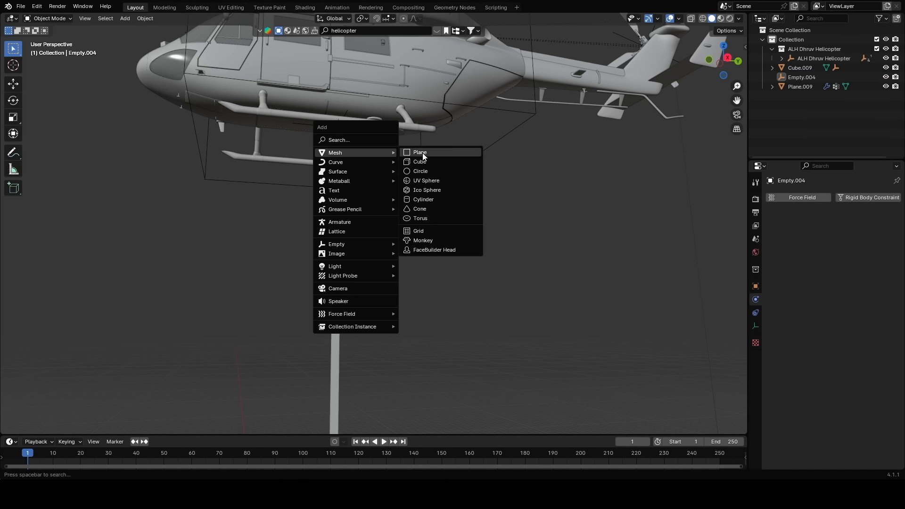
pyautogui.click(419, 162)
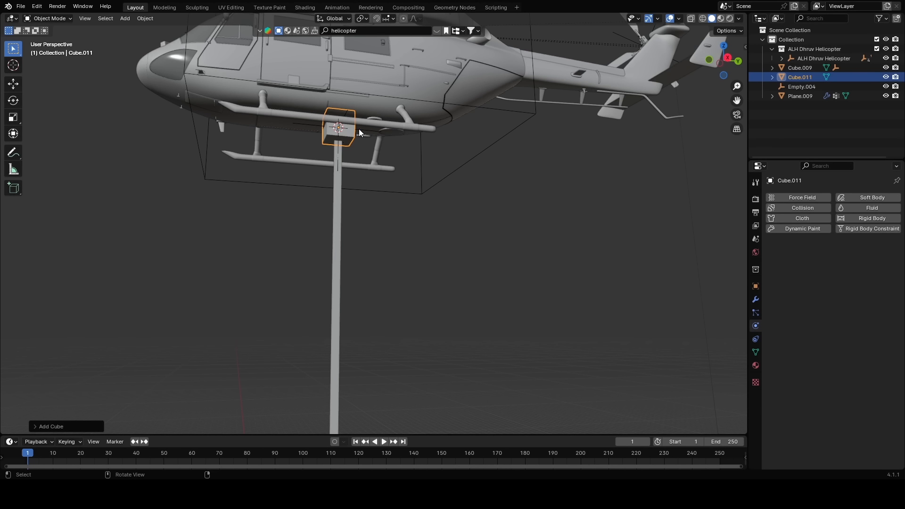
pyautogui.press('s')
pyautogui.press('x')
pyautogui.press('y')
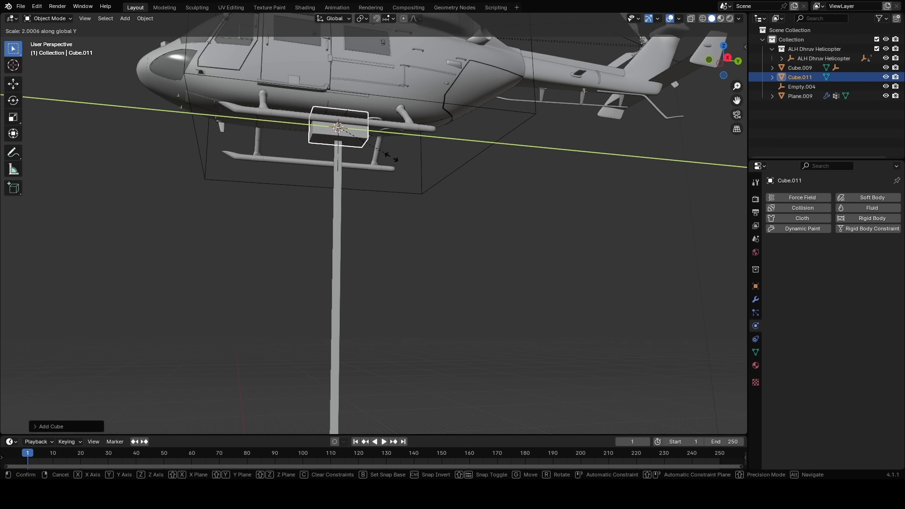
pyautogui.click(395, 161)
# Raise the new cube slightly along Z against the helicopter's underside and deselect it
pyautogui.press('g')
pyautogui.press('z')
pyautogui.click(371, 153)
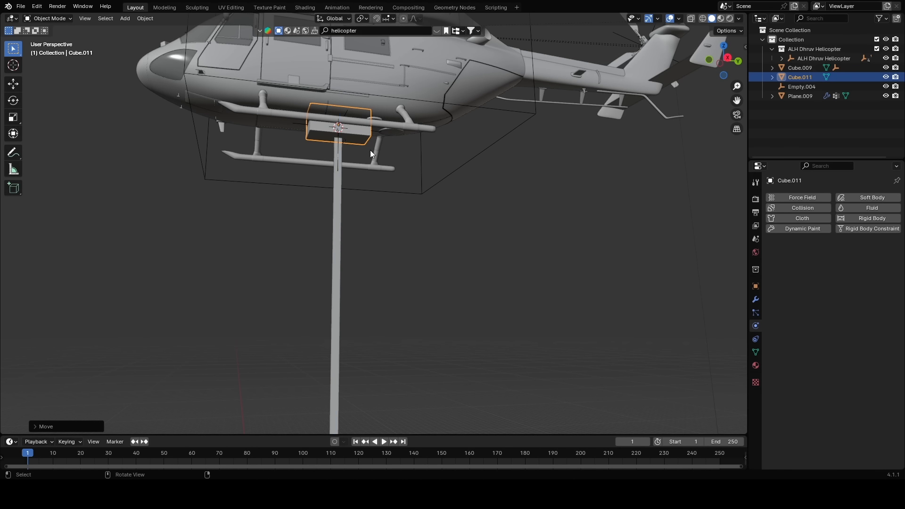
pyautogui.hotkey('ctrl', 'a')
pyautogui.press('Escape')
pyautogui.click(366, 154)
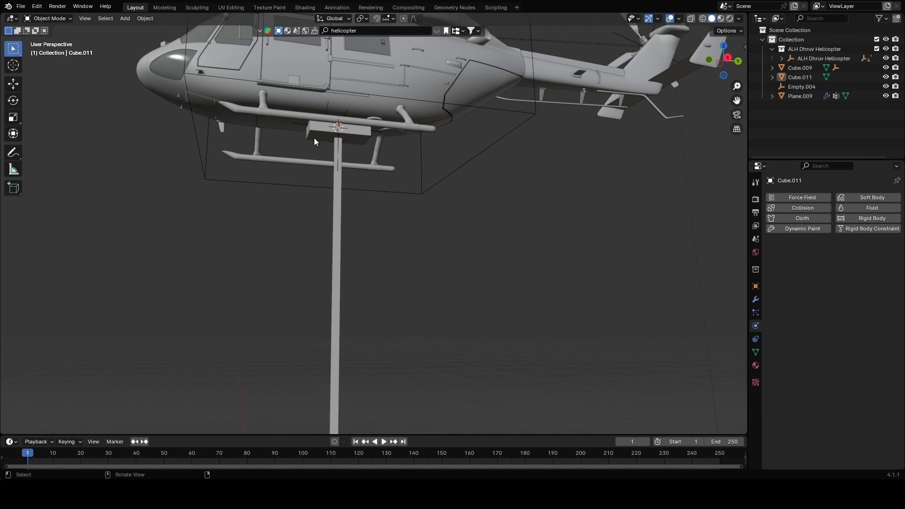
# Parent the rope's upper hook empty to the new cube using Object (Keep Transform)
pyautogui.click(298, 125)
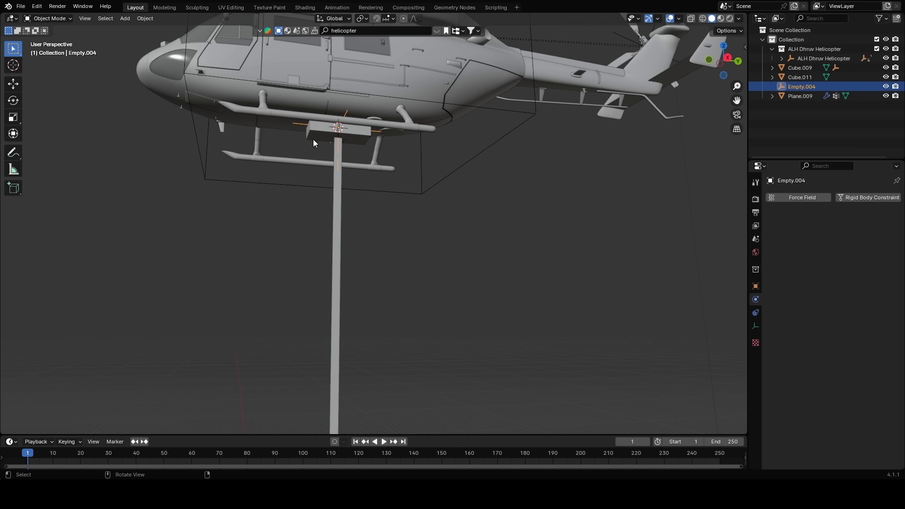
pyautogui.keyDown('shift'); pyautogui.click(364, 137); pyautogui.keyUp('shift')
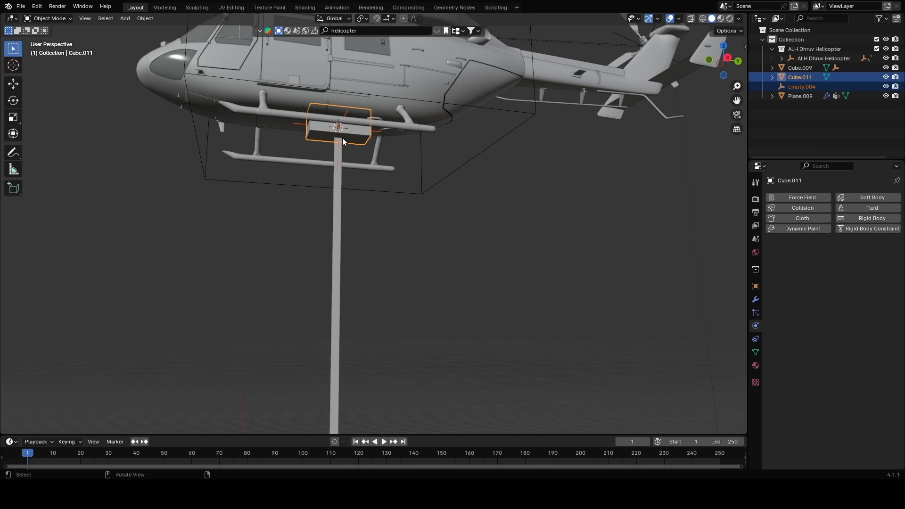
pyautogui.hotkey('ctrl', 'p')
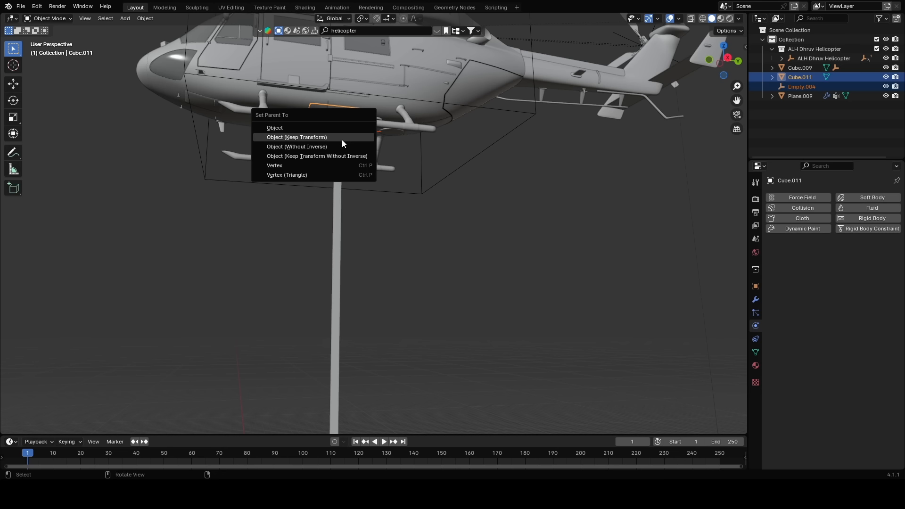
pyautogui.click(334, 137)
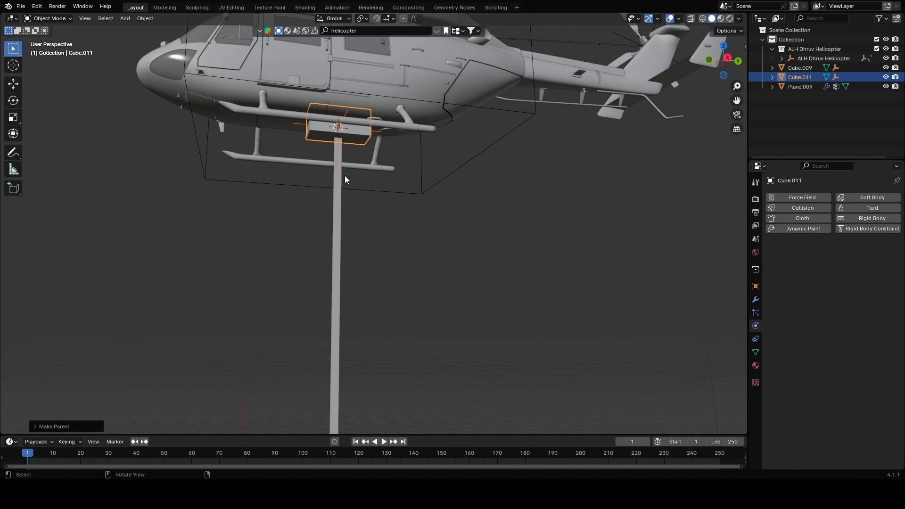
# Parent the small cube to the ALH Dhruv Helicopter empty using Object (Keep Transform)
pyautogui.click(359, 135)
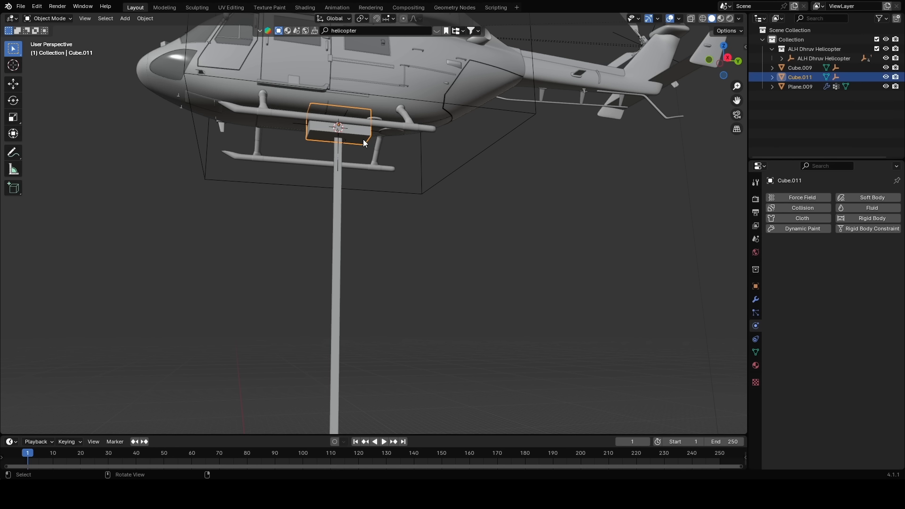
pyautogui.keyDown('shift'); pyautogui.click(519, 124); pyautogui.keyUp('shift')
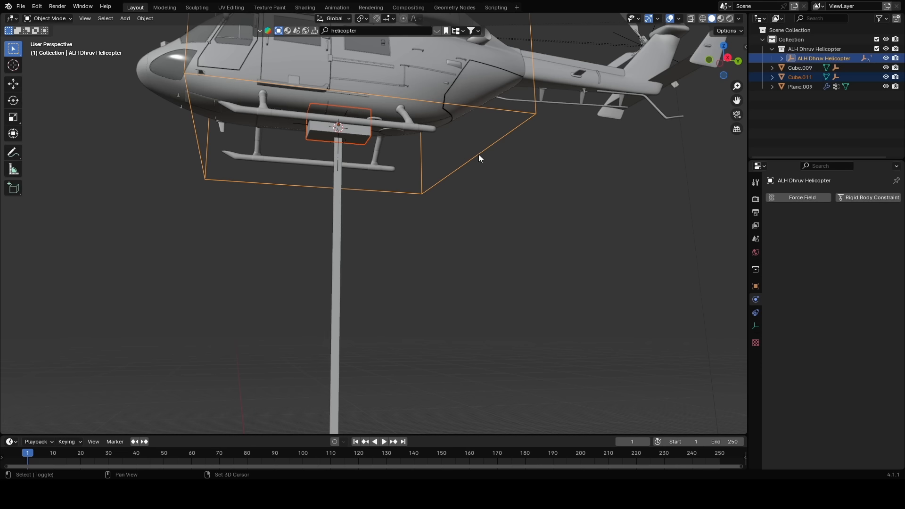
pyautogui.hotkey('ctrl', 'p')
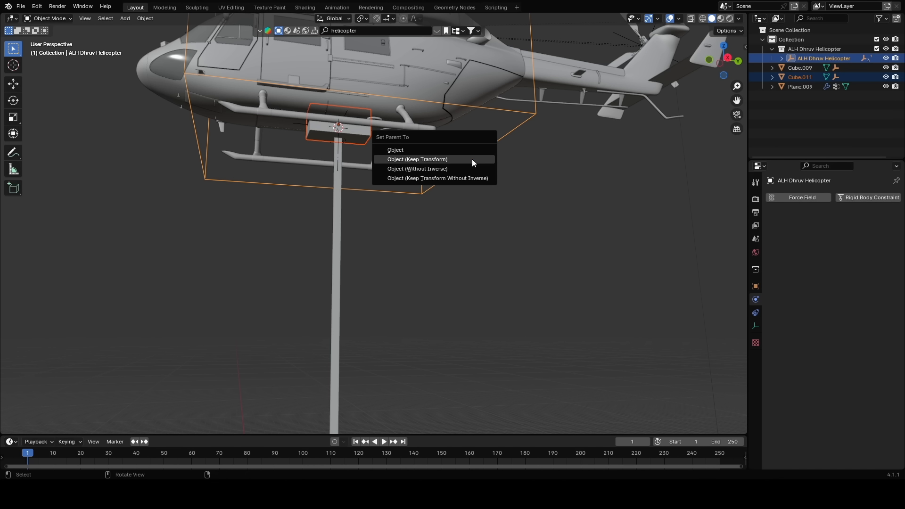
pyautogui.click(471, 159)
pyautogui.click(413, 136)
# Insert a Location & Rotation keyframe for the ALH Dhruv Helicopter empty at frame 1
pyautogui.scroll(-6, 397, 219)
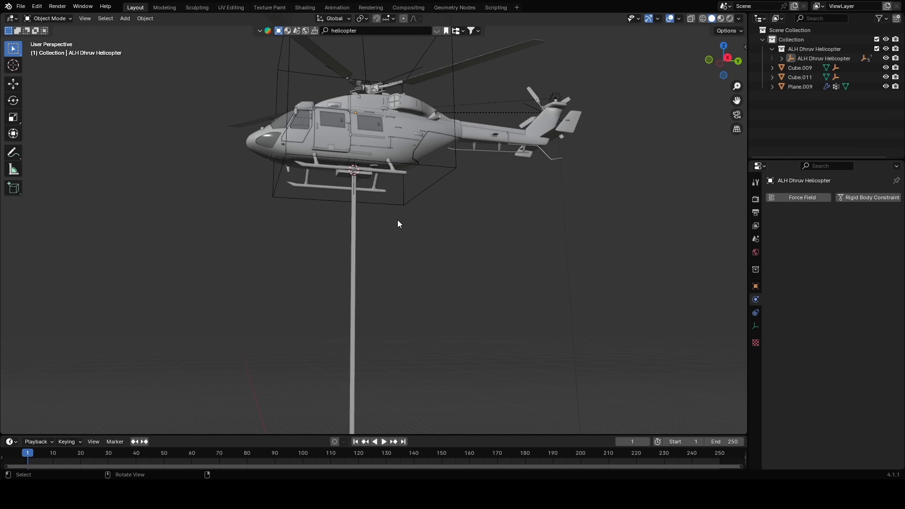
pyautogui.moveTo(407, 272); pyautogui.dragTo(369, 188, button='middle')
pyautogui.moveTo(354, 137); pyautogui.dragTo(354, 176, button='middle')
pyautogui.press('space')
pyautogui.press('Escape')
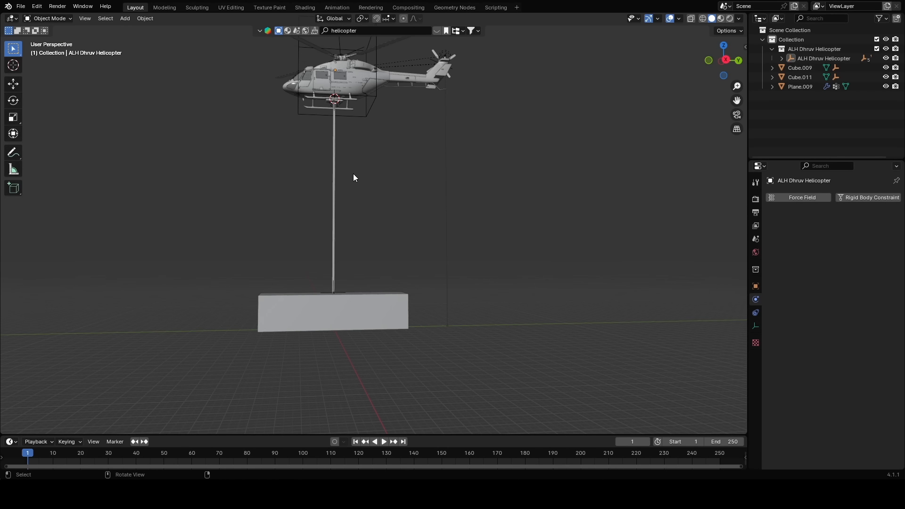
pyautogui.click(378, 81)
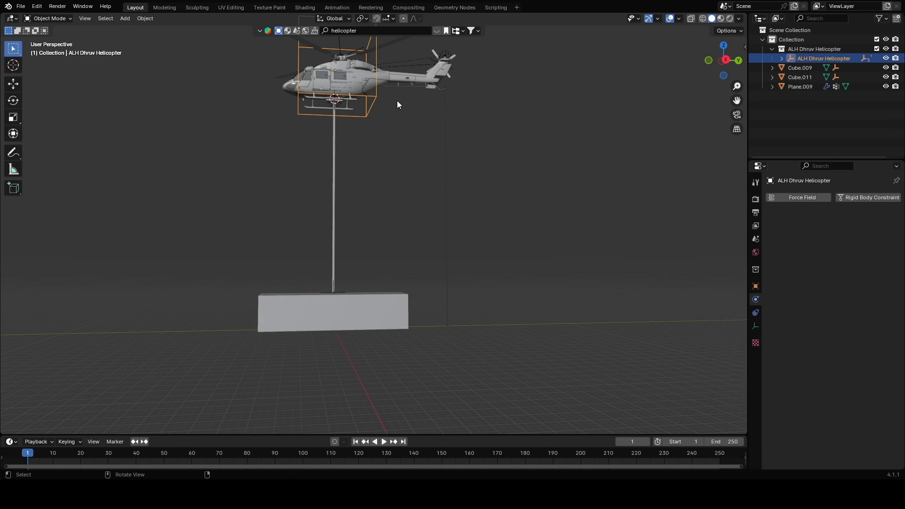
pyautogui.press('KP_3')
pyautogui.scroll(-3, 384, 137)
pyautogui.moveTo(346, 436); pyautogui.dragTo(347, 410)
pyautogui.press('k')
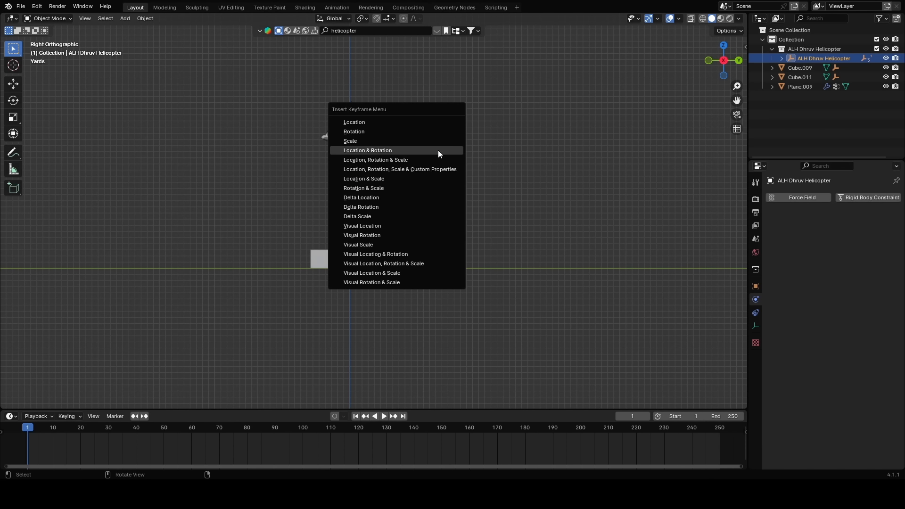
pyautogui.click(437, 150)
# At frame 120, move the helicopter upward and about 70 feet along negative Y, and keyframe the new position
pyautogui.keyDown('shift'); pyautogui.moveTo(315, 154); pyautogui.dragTo(423, 275, button='middle'); pyautogui.keyUp('shift')
pyautogui.click(358, 427)
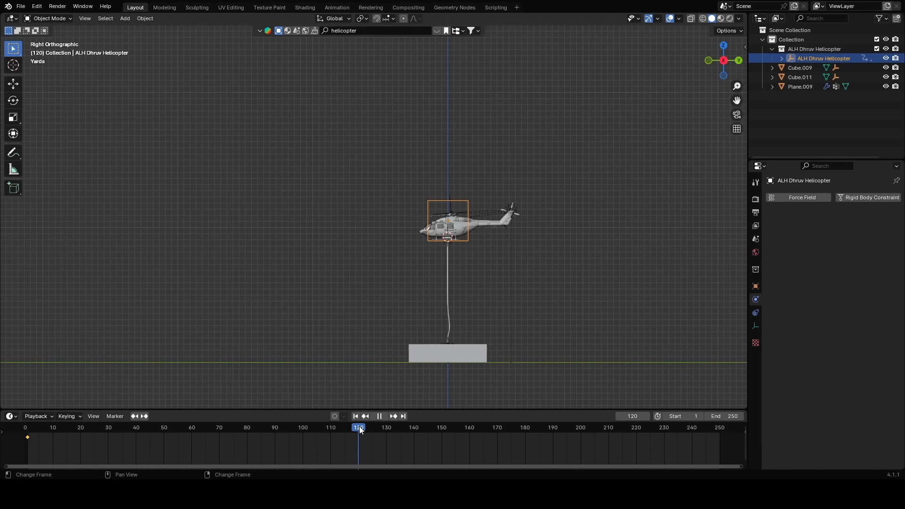
pyautogui.keyDown('shift'); pyautogui.moveTo(441, 164); pyautogui.dragTo(428, 221, button='middle'); pyautogui.keyUp('shift')
pyautogui.press('g')
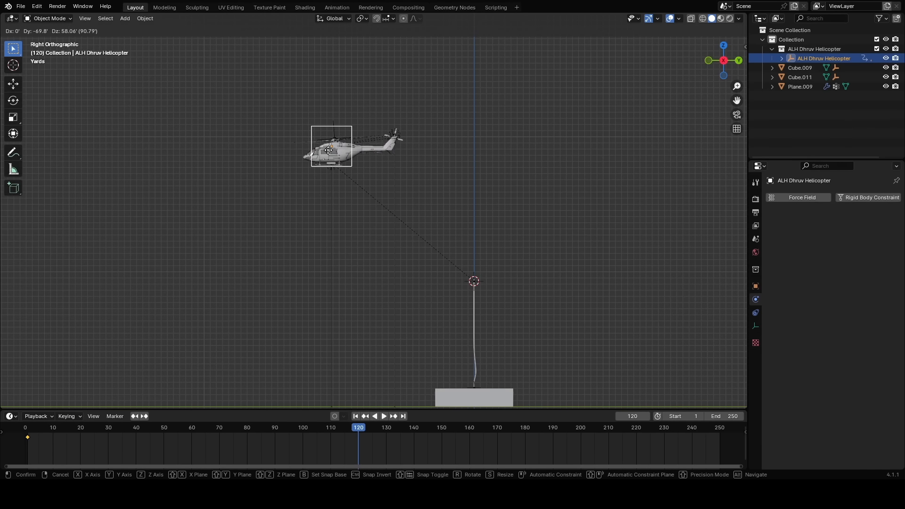
pyautogui.click(328, 150)
pyautogui.press('g')
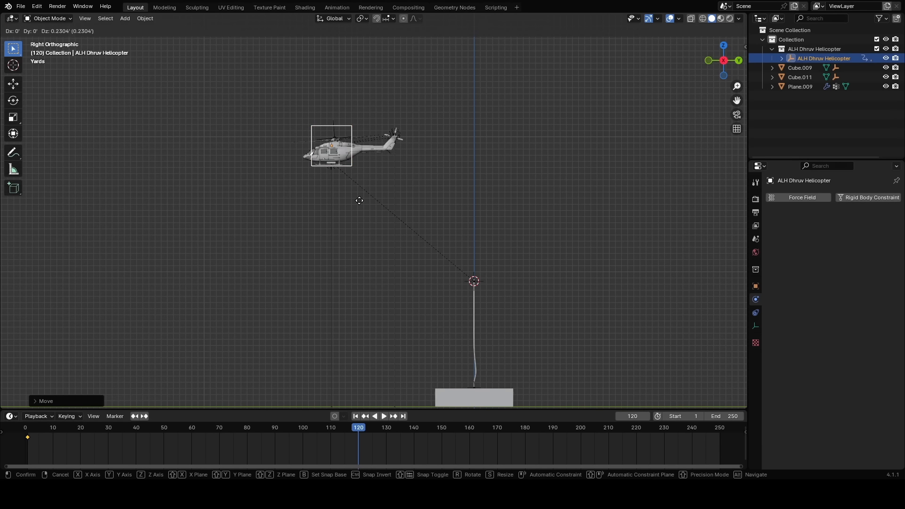
pyautogui.click(353, 163)
pyautogui.scroll(-2, 352, 160)
pyautogui.keyDown('shift'); pyautogui.moveTo(339, 176); pyautogui.dragTo(370, 216, button='middle'); pyautogui.keyUp('shift')
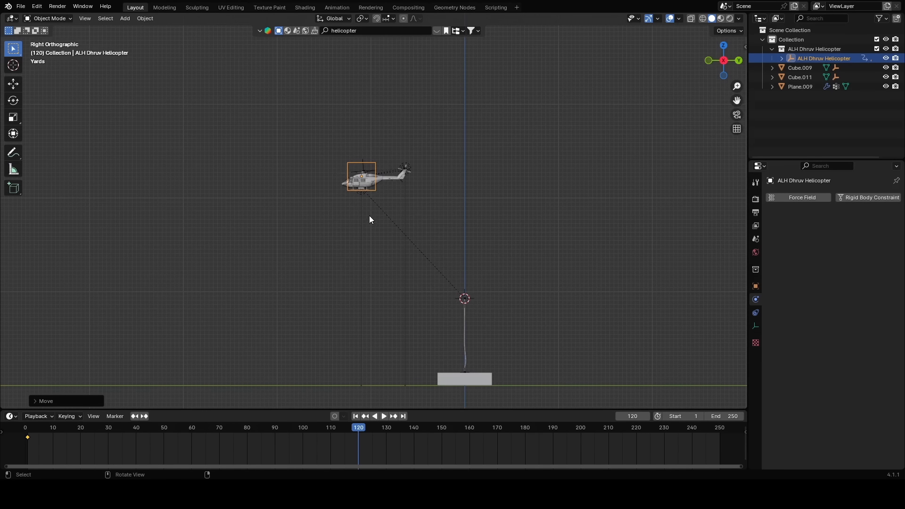
pyautogui.press('k')
pyautogui.click(369, 206)
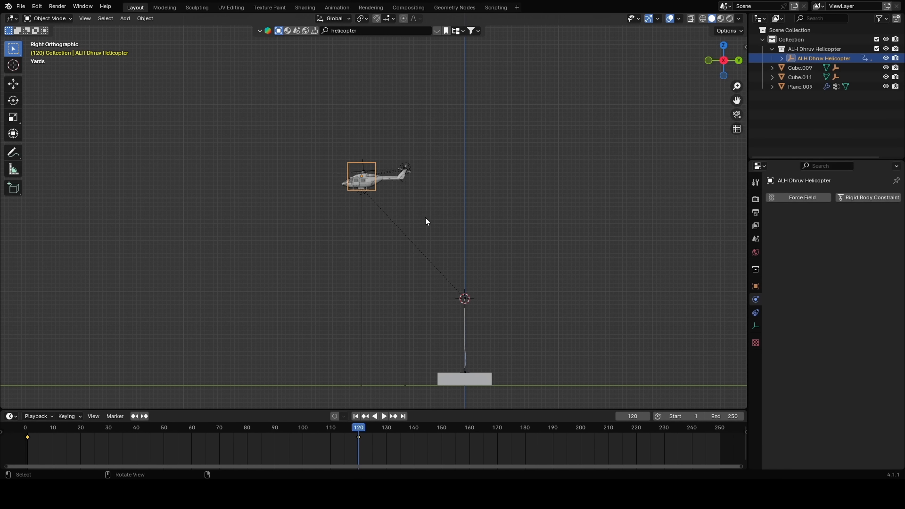
# Tilt the helicopter slightly nose-down at frame 120 and insert a Location & Rotation keyframe
pyautogui.press('r')
pyautogui.click(437, 174)
pyautogui.press('k')
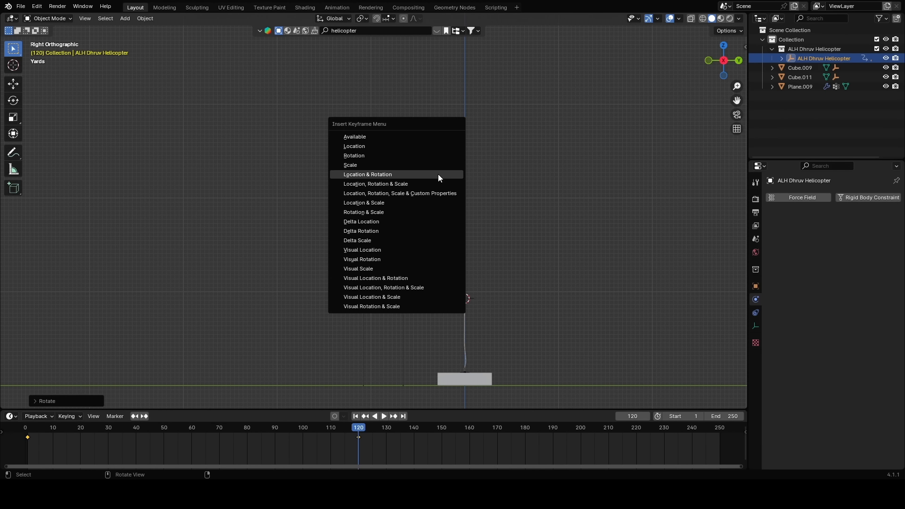
pyautogui.click(437, 174)
# At frame 160, tilt the helicopter nose-up by about 31 degrees, shift it slightly toward positive Y, and keyframe its Location & Rotation
pyautogui.moveTo(457, 427); pyautogui.dragTo(469, 427)
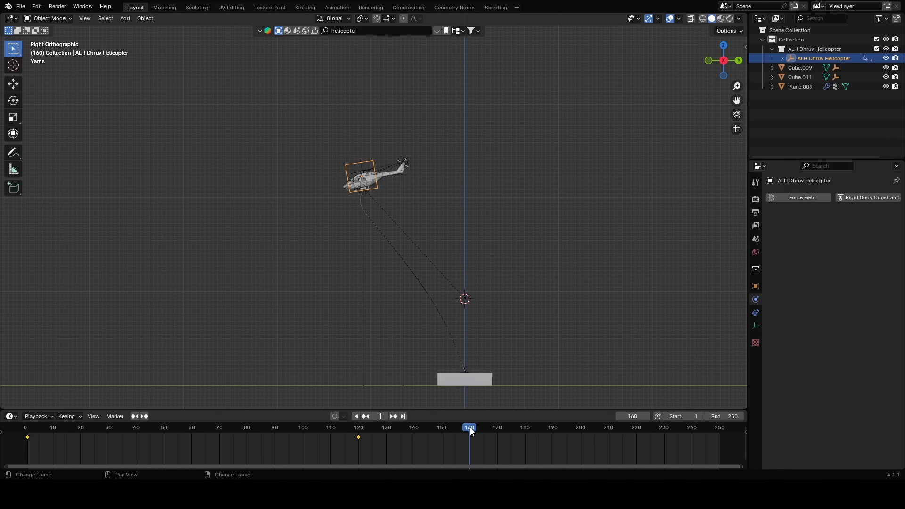
pyautogui.press('r')
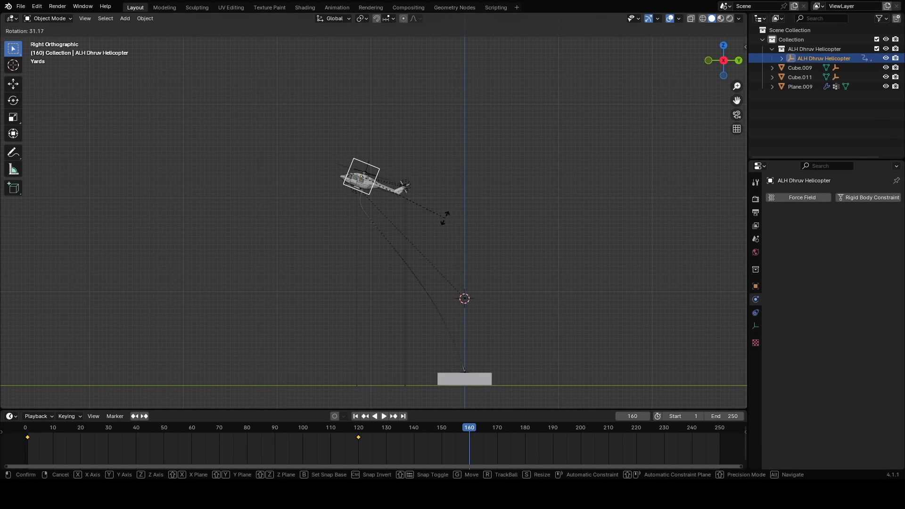
pyautogui.click(446, 217)
pyautogui.press('g')
pyautogui.click(396, 216)
pyautogui.press('i')
pyautogui.click(398, 218)
pyautogui.click(391, 389)
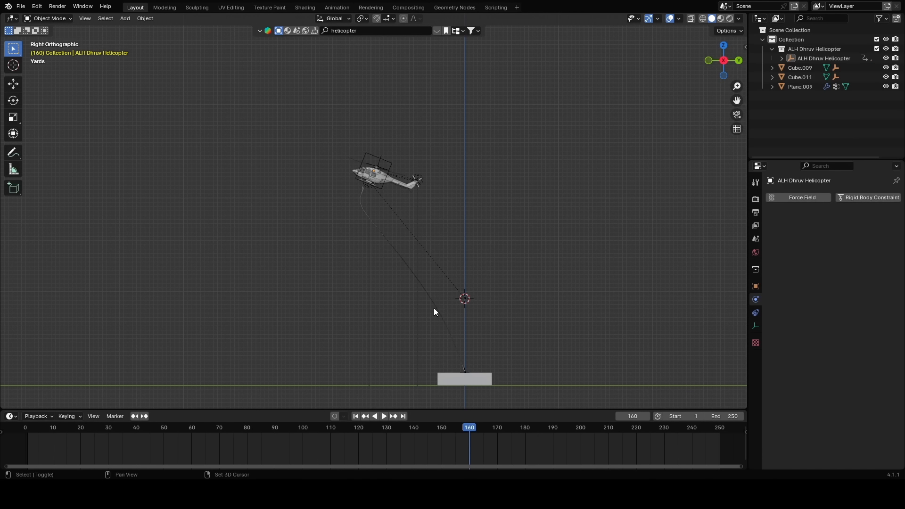
# Play the animation from frame 1 to check how the rope follows the helicopter
pyautogui.keyDown('shift'); pyautogui.moveTo(434, 307); pyautogui.dragTo(422, 253, button='middle'); pyautogui.keyUp('shift')
pyautogui.hotkey('shift', 'Left')
pyautogui.scroll(3, 586, 316)
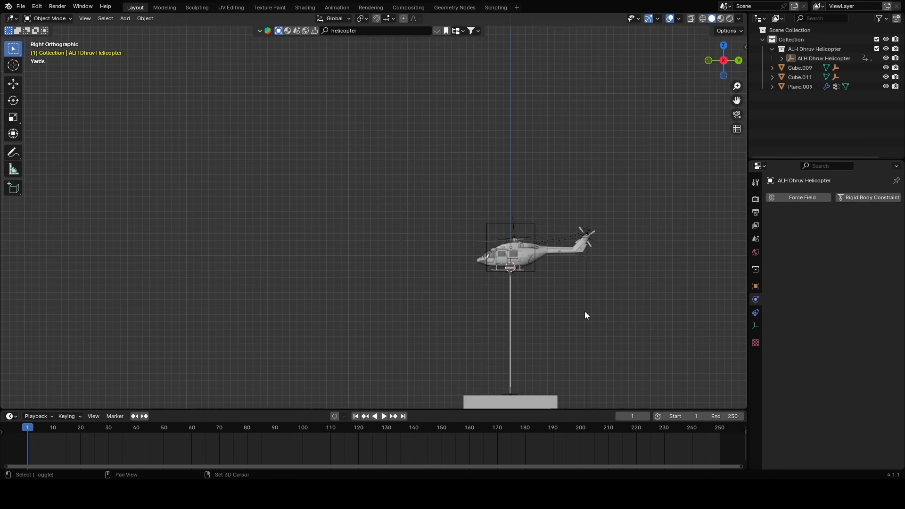
pyautogui.keyDown('shift'); pyautogui.moveTo(614, 300); pyautogui.dragTo(566, 234, button='middle'); pyautogui.keyUp('shift')
pyautogui.press('space')
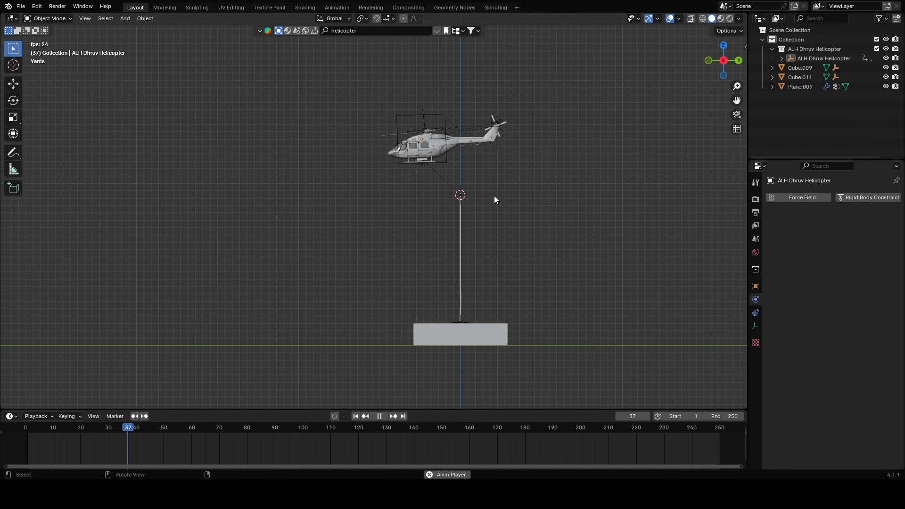
pyautogui.press('Escape')
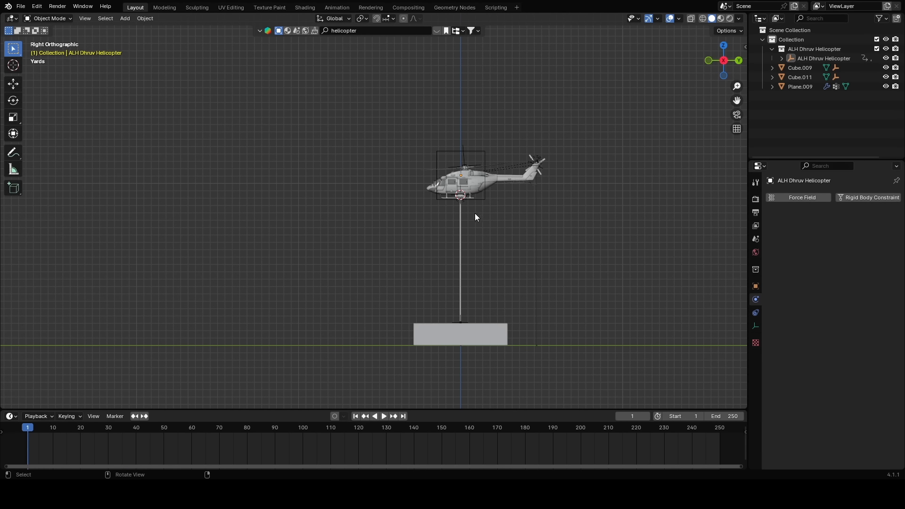
# Reset the rope's cloth cache to its default value and replay the simulation from frame 1
pyautogui.click(461, 264)
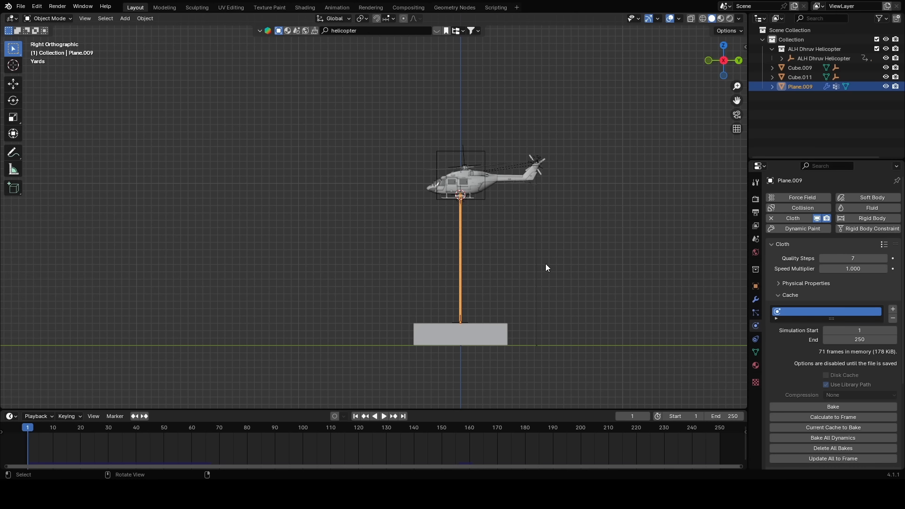
pyautogui.press('space')
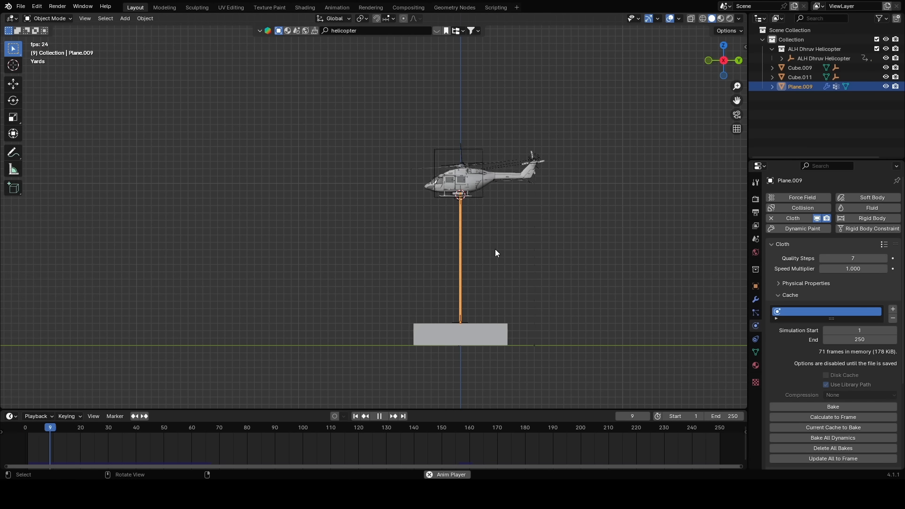
pyautogui.press('Escape')
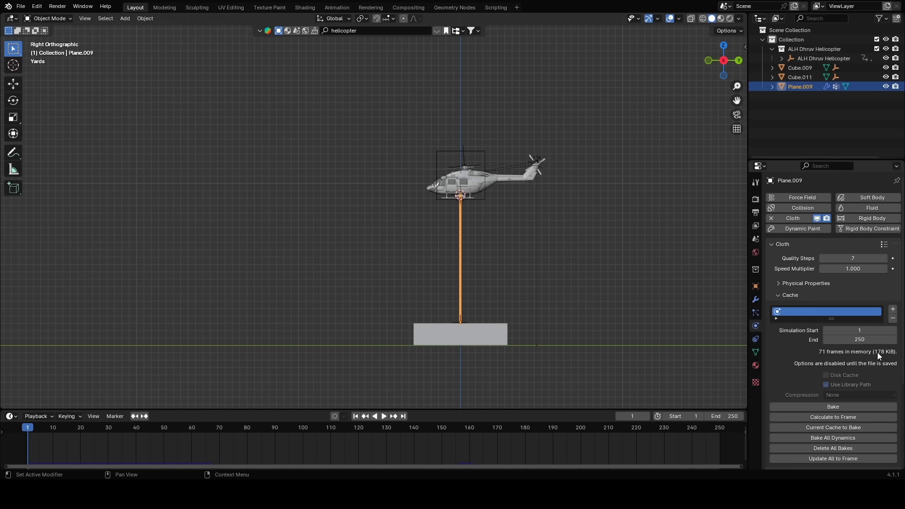
pyautogui.rightClick(822, 315)
pyautogui.click(821, 314)
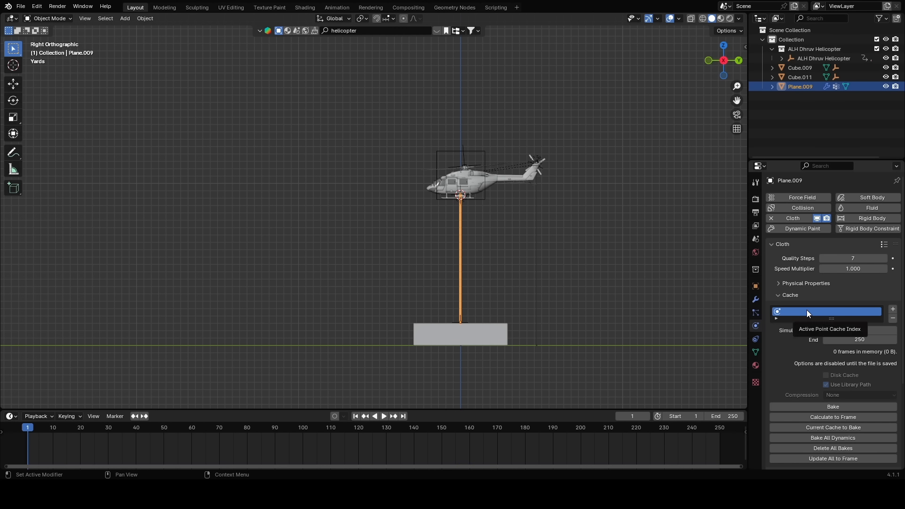
pyautogui.rightClick(807, 310)
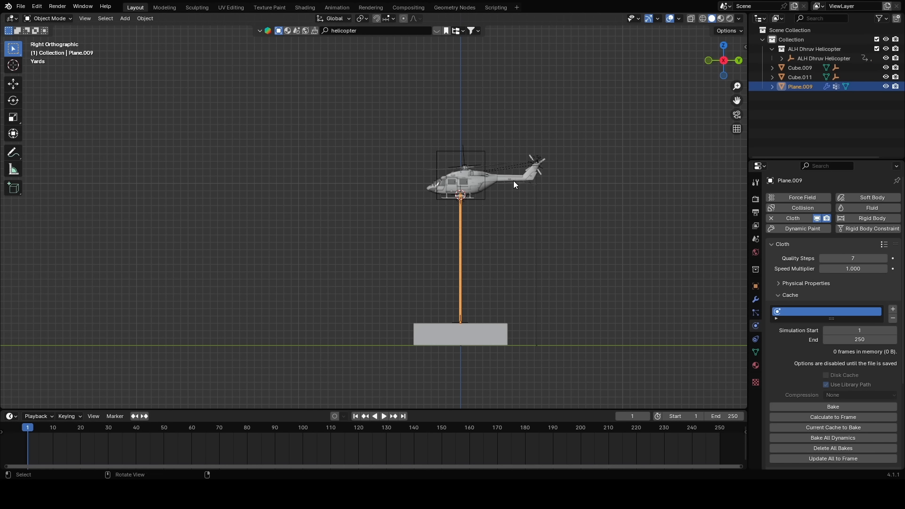
pyautogui.press('space')
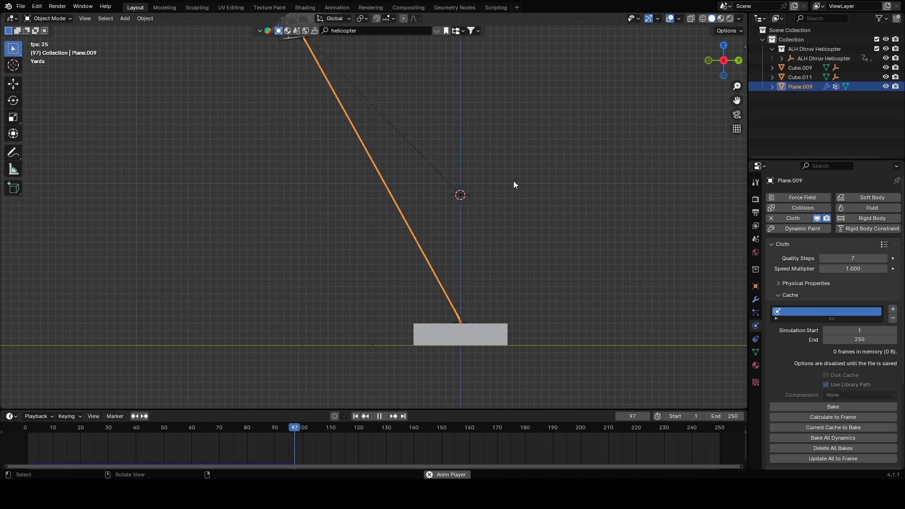
pyautogui.press('Escape')
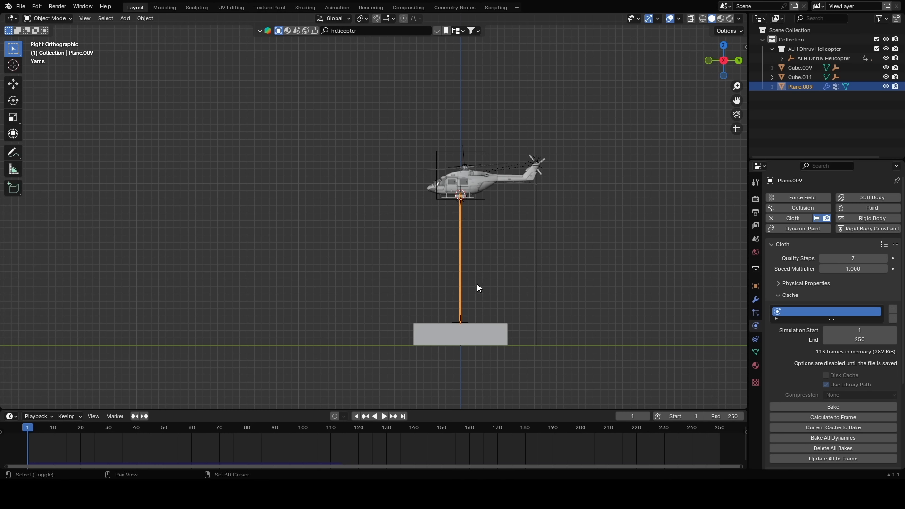
# Add an Active rigid body to the large block beneath the rope
pyautogui.keyDown('shift'); pyautogui.moveTo(477, 283); pyautogui.dragTo(466, 233, button='middle'); pyautogui.keyUp('shift')
pyautogui.click(469, 207)
pyautogui.scroll(3, 468, 207)
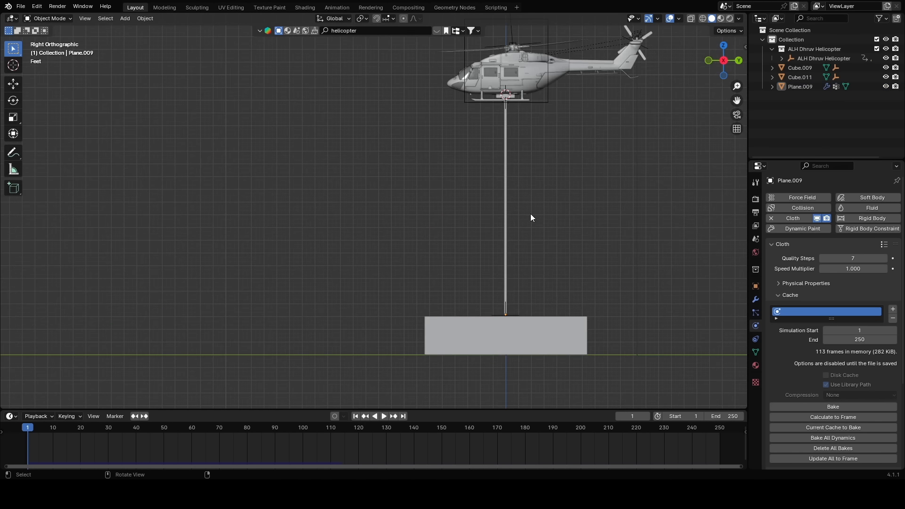
pyautogui.scroll(2, 523, 113)
pyautogui.click(654, 364)
pyautogui.scroll(-2, 630, 274)
pyautogui.click(872, 217)
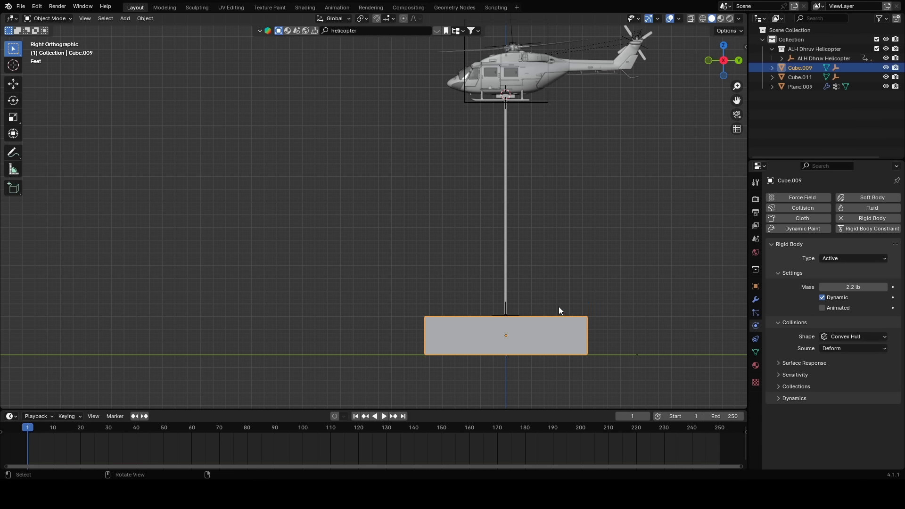
# Add a rigid body to the small cube under the helicopter, set its type to Passive and enable Animated
pyautogui.click(513, 134)
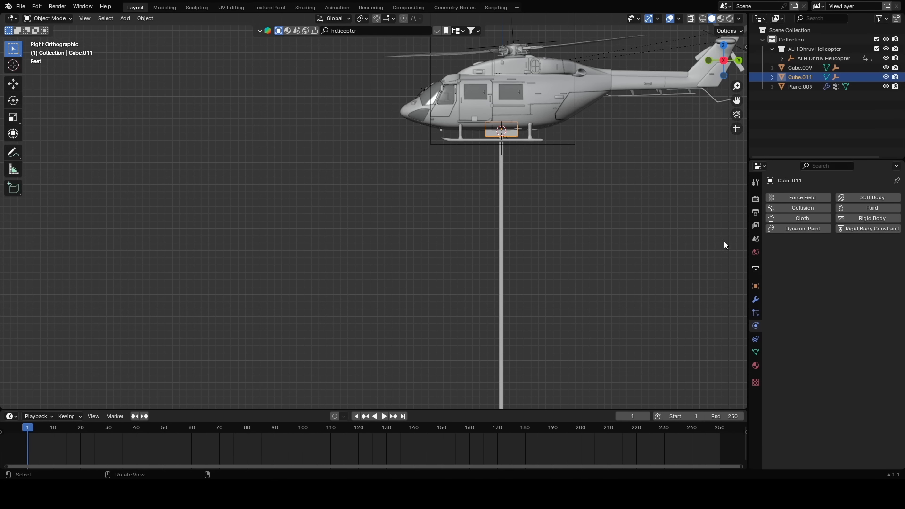
pyautogui.click(871, 218)
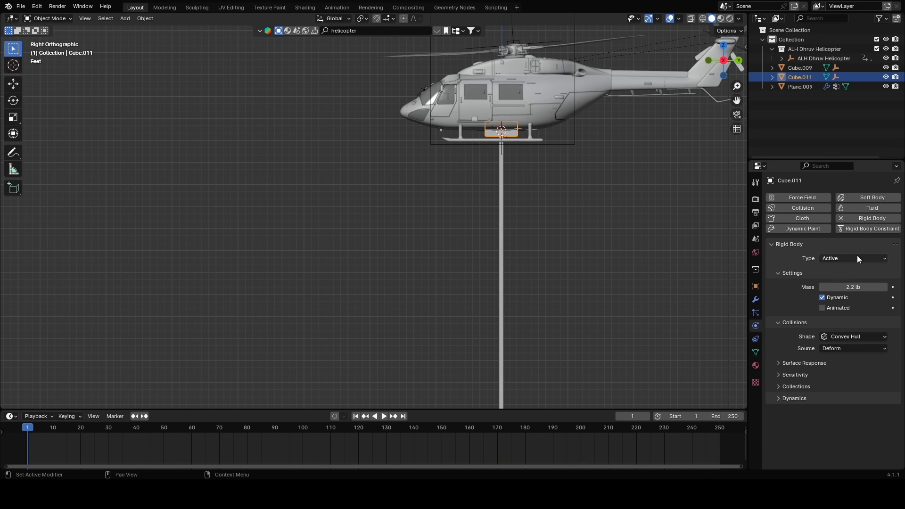
pyautogui.click(856, 257)
pyautogui.click(837, 280)
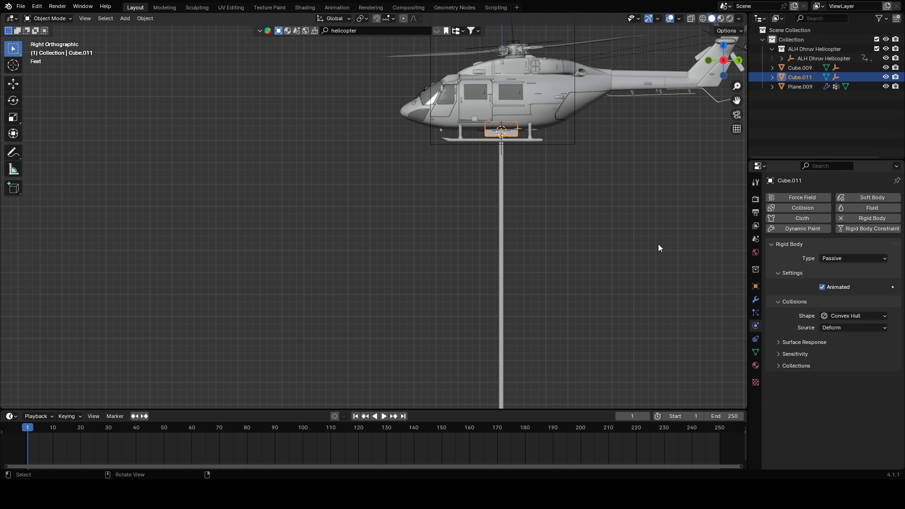
pyautogui.scroll(-3, 497, 227)
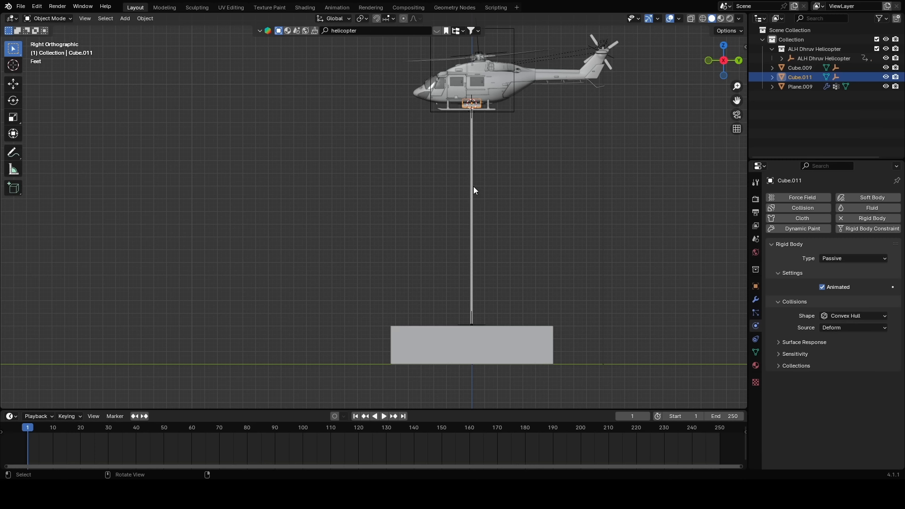
# Reset the cloth cache of the rope and play the animation to test the block's rigid body
pyautogui.click(493, 149)
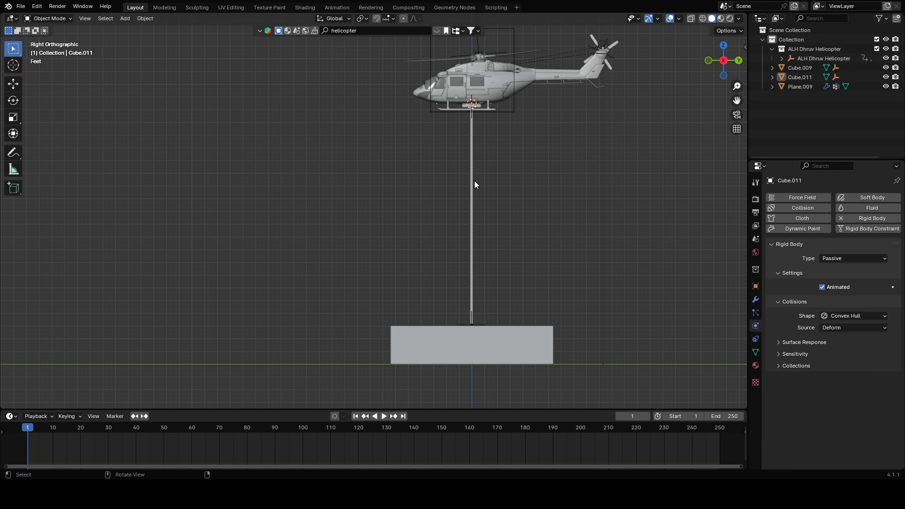
pyautogui.click(473, 180)
pyautogui.rightClick(811, 312)
pyautogui.click(811, 313)
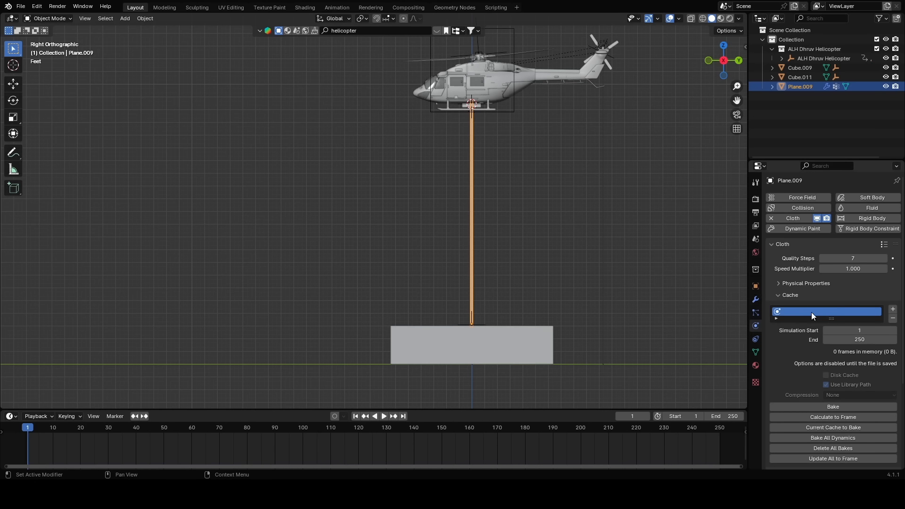
pyautogui.press('space')
pyautogui.scroll(-3, 522, 200)
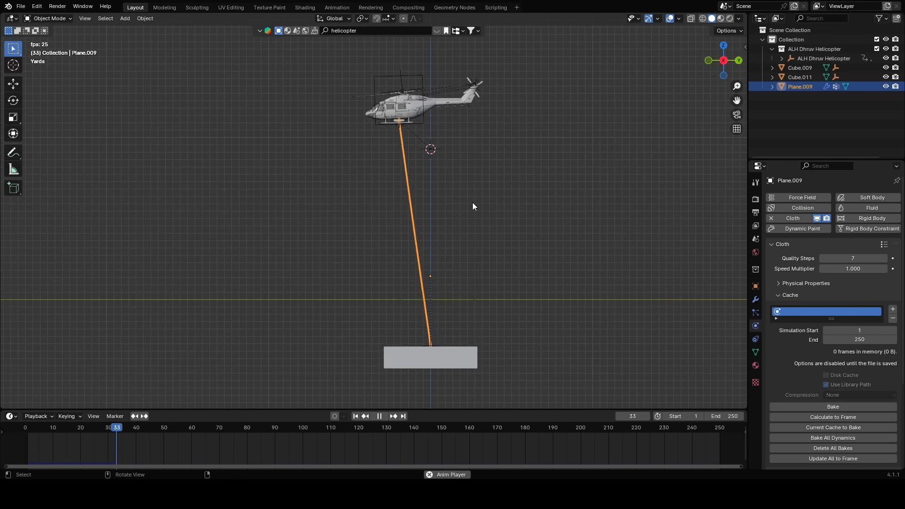
pyautogui.scroll(-3, 472, 202)
pyautogui.press('Escape')
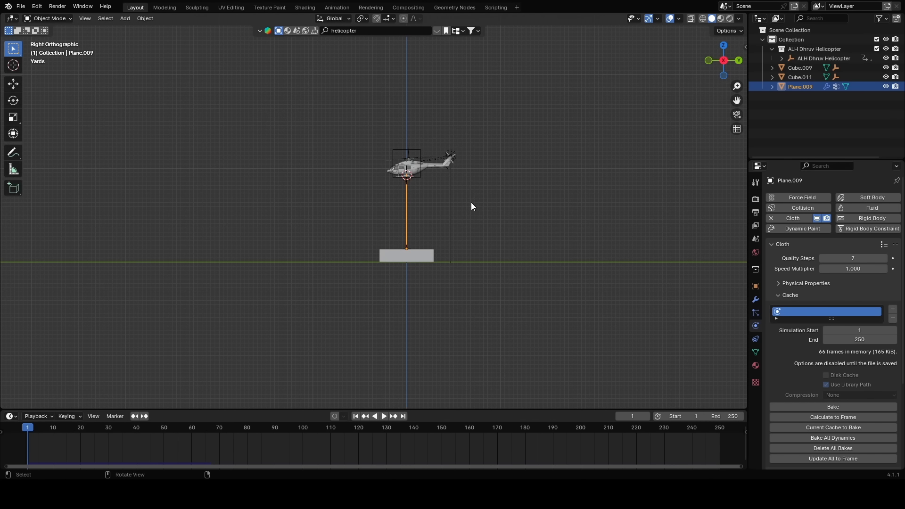
# Connect the large block to the small cube under the helicopter with a rigid body constraint
pyautogui.scroll(5, 434, 204)
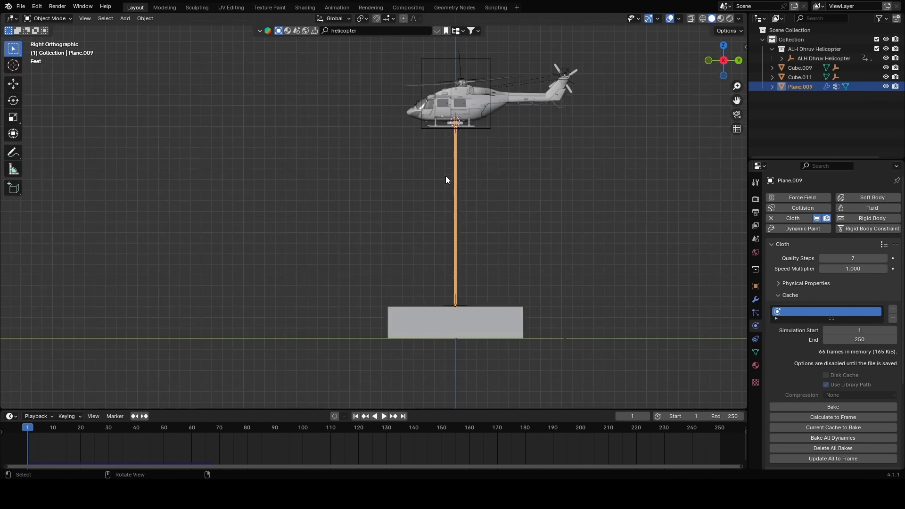
pyautogui.scroll(2, 463, 141)
pyautogui.click(485, 202)
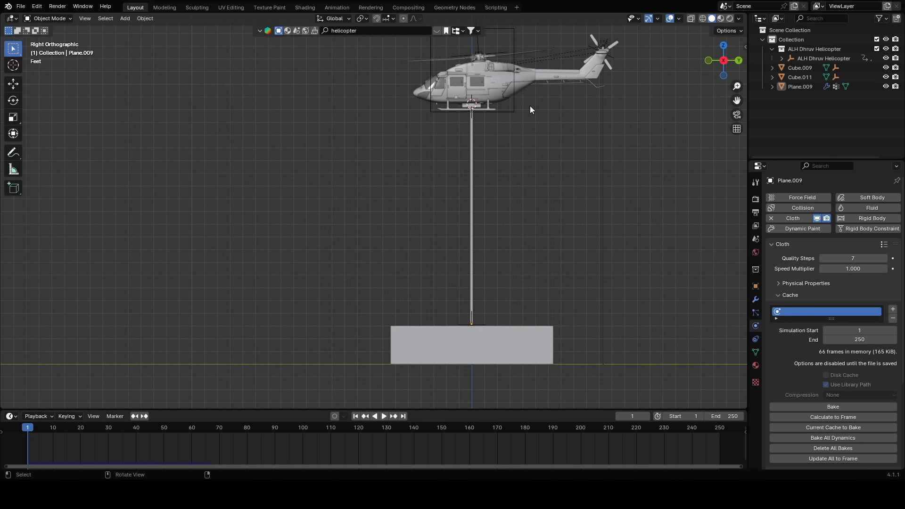
pyautogui.scroll(2, 479, 155)
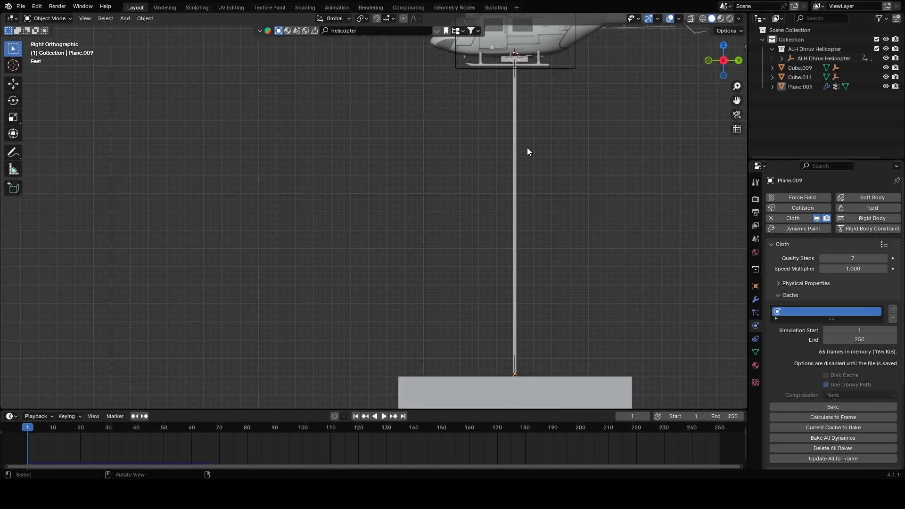
pyautogui.click(566, 395)
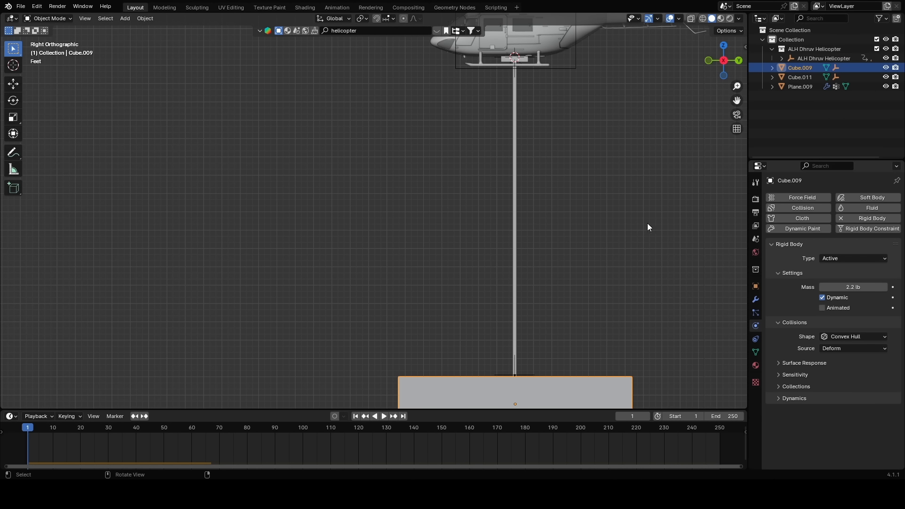
pyautogui.keyDown('shift'); pyautogui.click(522, 60); pyautogui.keyUp('shift')
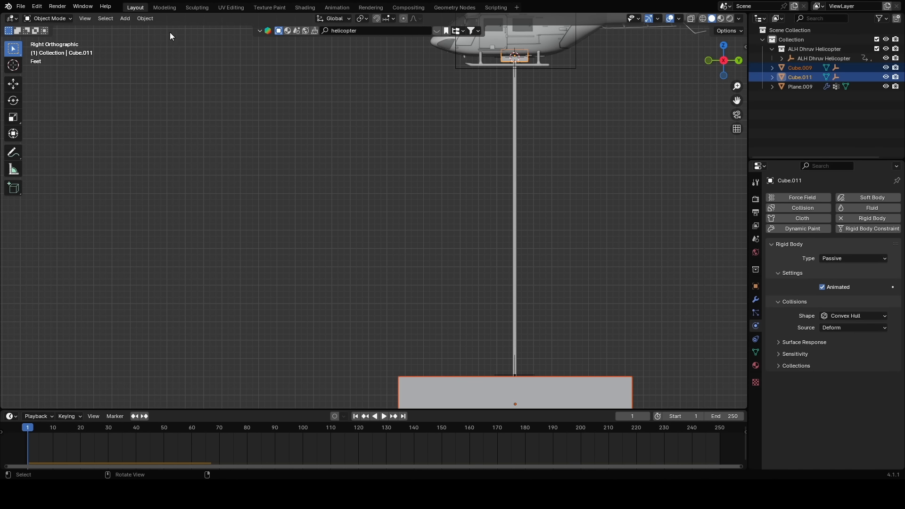
pyautogui.click(145, 19)
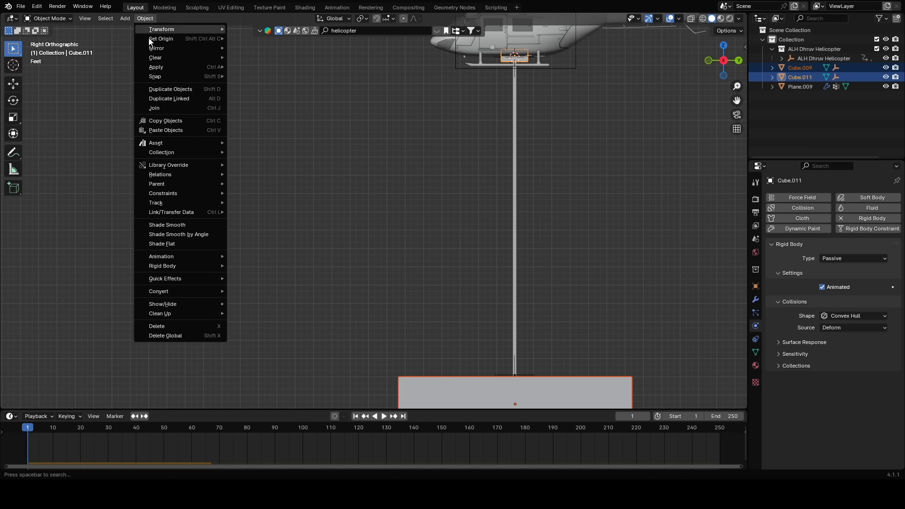
pyautogui.moveTo(176, 268)
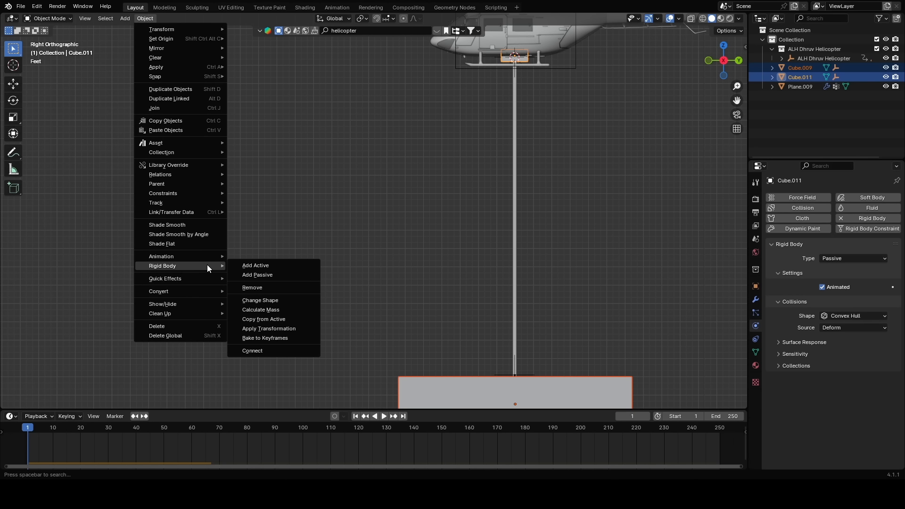
pyautogui.click(258, 352)
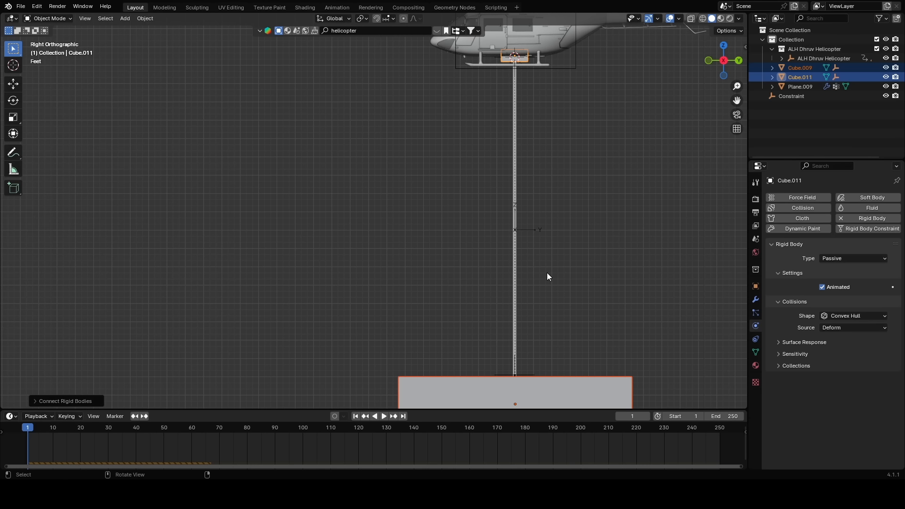
# Clear the rope's cached cloth simulation by resetting its point cache index to the default value
pyautogui.click(532, 234)
pyautogui.click(516, 126)
pyautogui.rightClick(808, 310)
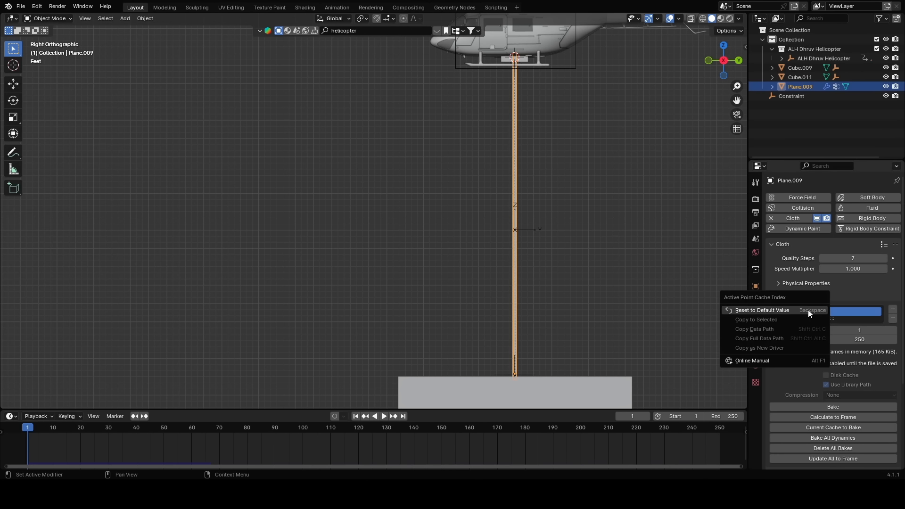
pyautogui.click(807, 310)
pyautogui.scroll(-2, 569, 216)
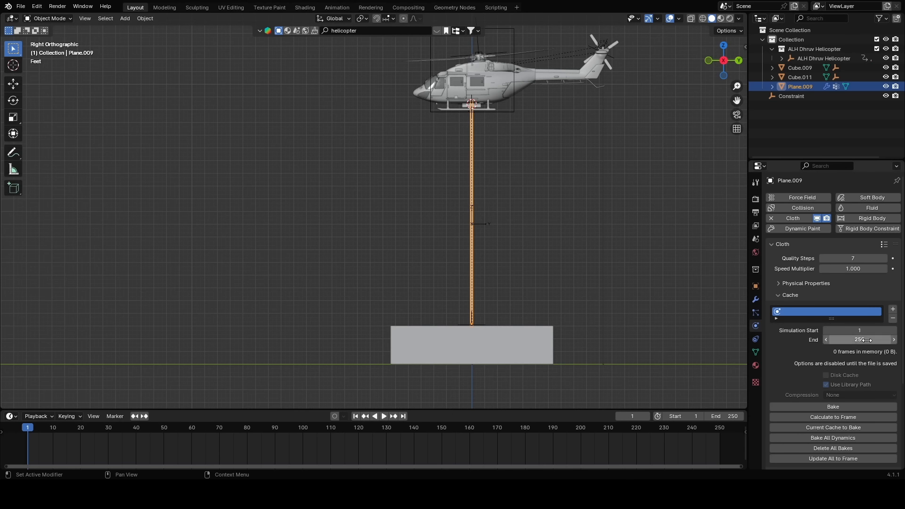
pyautogui.scroll(-3, 548, 128)
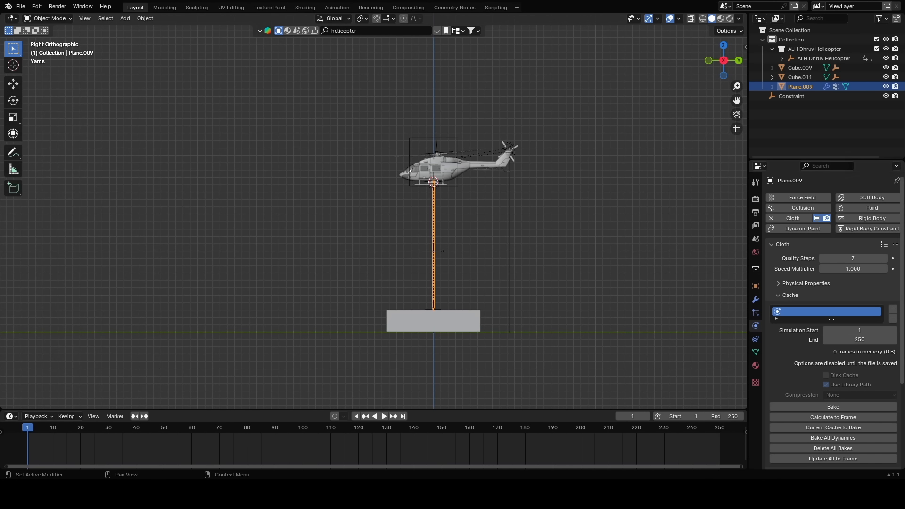
pyautogui.keyDown('shift'); pyautogui.moveTo(442, 164); pyautogui.dragTo(448, 168, button='middle'); pyautogui.keyUp('shift')
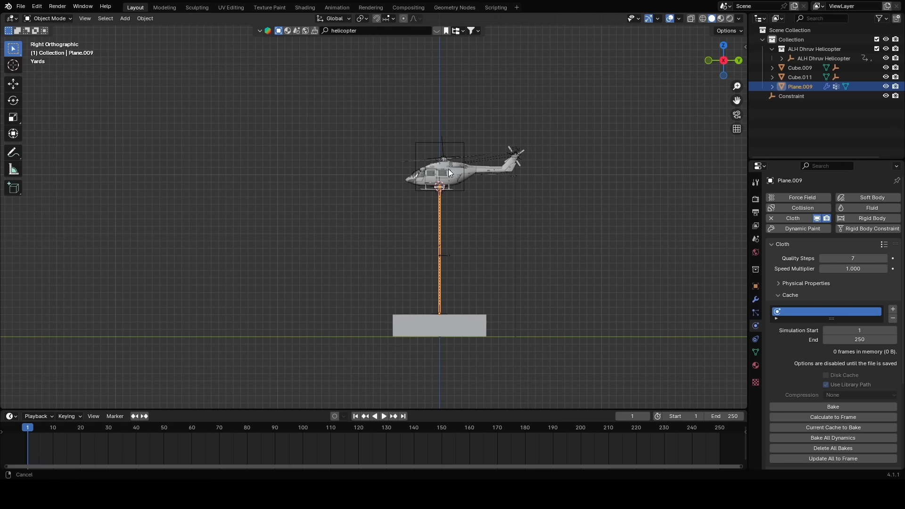
# Play the animation to test how the fixed constraint makes the block follow the helicopter
pyautogui.press('space')
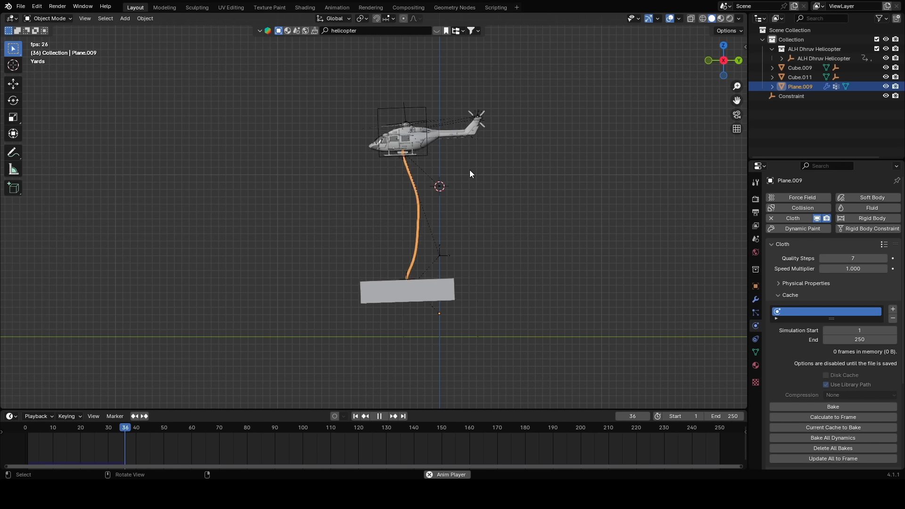
pyautogui.keyDown('shift'); pyautogui.moveTo(364, 154); pyautogui.dragTo(434, 205, button='middle'); pyautogui.keyUp('shift')
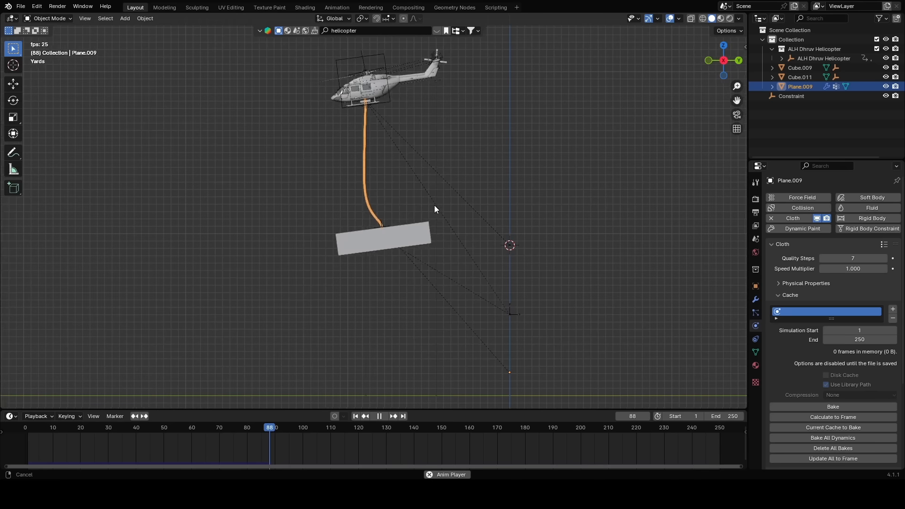
pyautogui.scroll(-2, 397, 174)
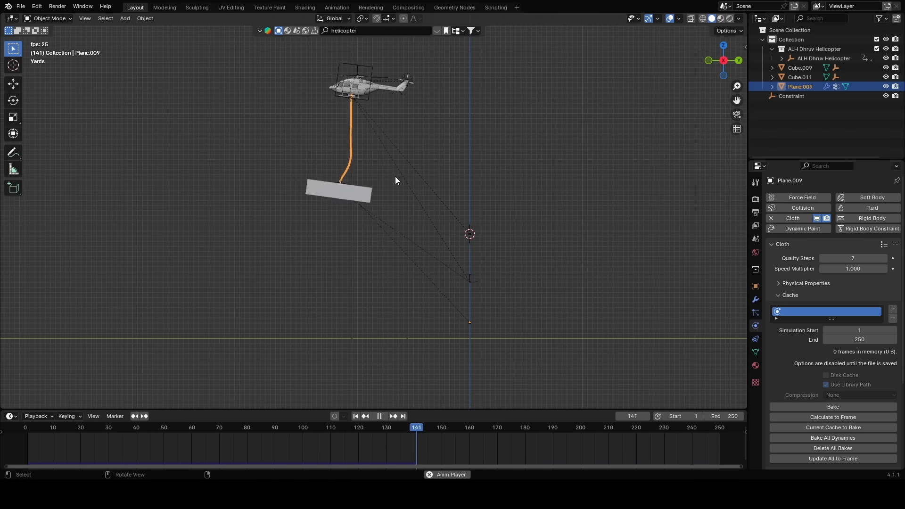
pyautogui.press('Escape')
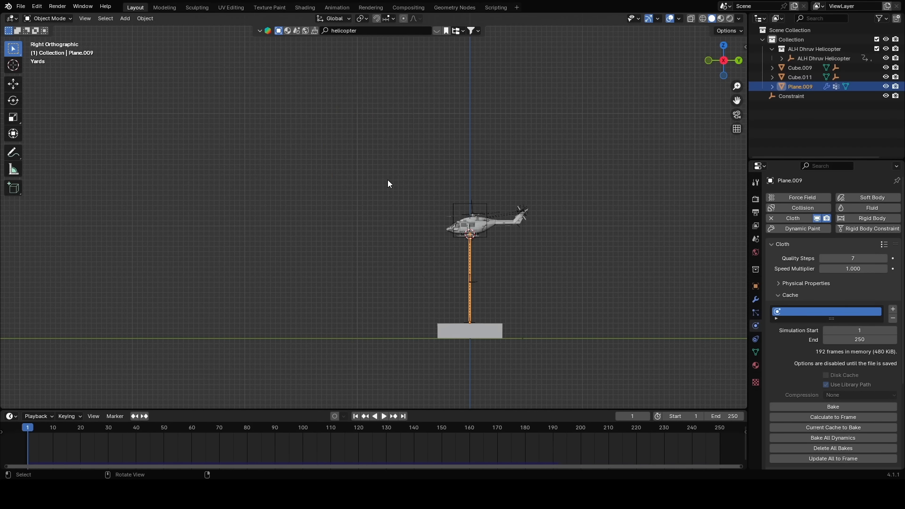
# Select the constraint empty halfway along the rope and set its rigid body constraint type to Generic
pyautogui.scroll(3, 486, 210)
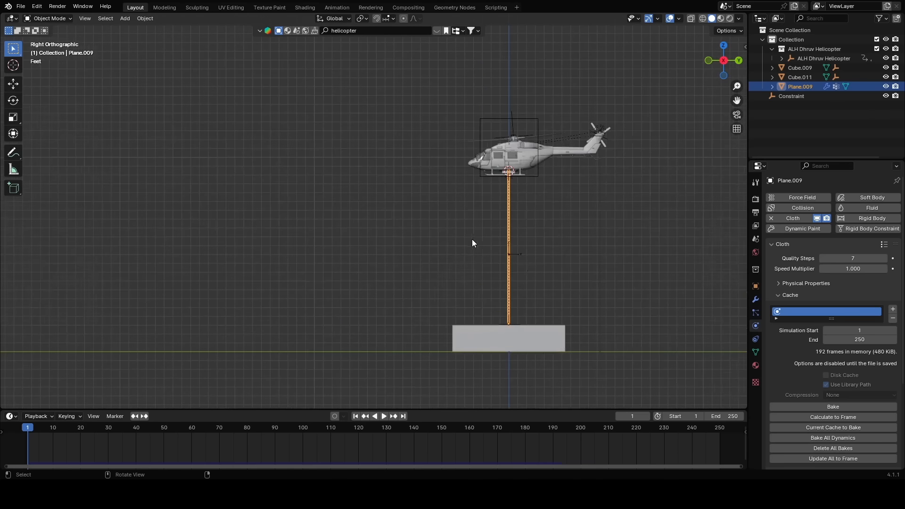
pyautogui.click(509, 254)
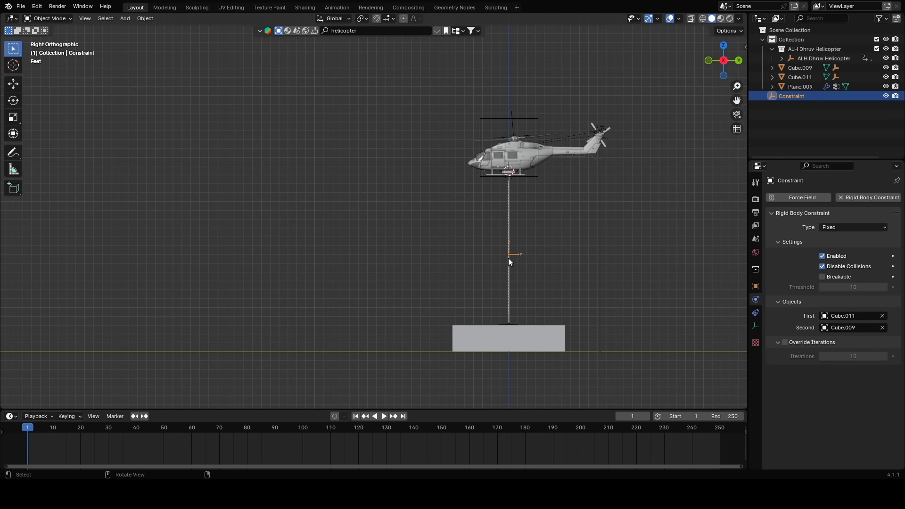
pyautogui.scroll(3, 581, 288)
pyautogui.keyDown('shift'); pyautogui.moveTo(580, 284); pyautogui.dragTo(412, 159, button='middle'); pyautogui.keyUp('shift')
pyautogui.keyDown('shift'); pyautogui.moveTo(494, 178); pyautogui.dragTo(482, 232, button='middle'); pyautogui.keyUp('shift')
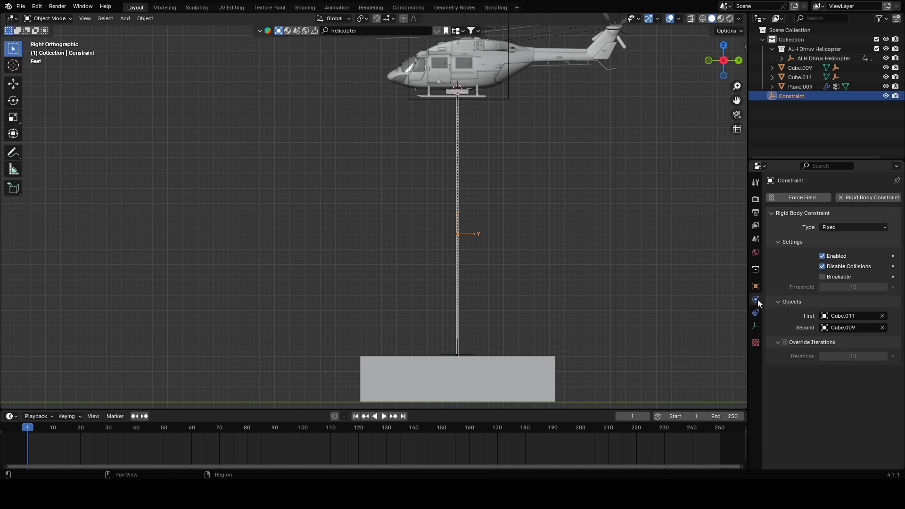
pyautogui.click(850, 230)
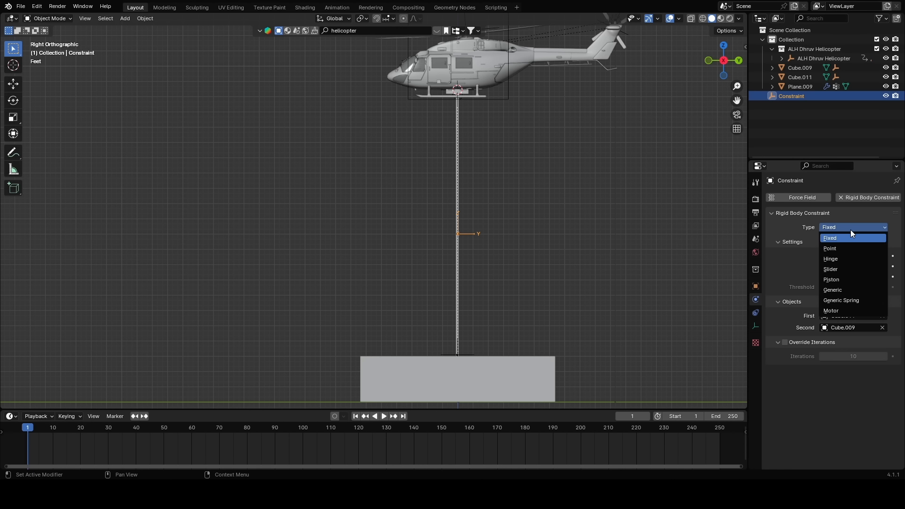
pyautogui.click(841, 289)
# Enable the X, Y and Z angular limits and the X, Y and Z linear limits of the constraint
pyautogui.click(823, 328)
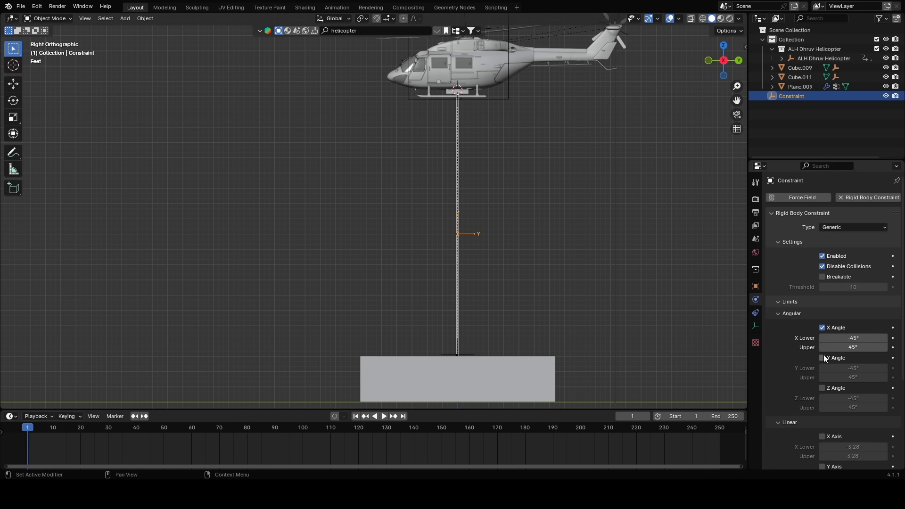
pyautogui.click(822, 357)
pyautogui.click(823, 389)
pyautogui.click(822, 436)
pyautogui.scroll(-4, 818, 377)
pyautogui.scroll(-1, 818, 377)
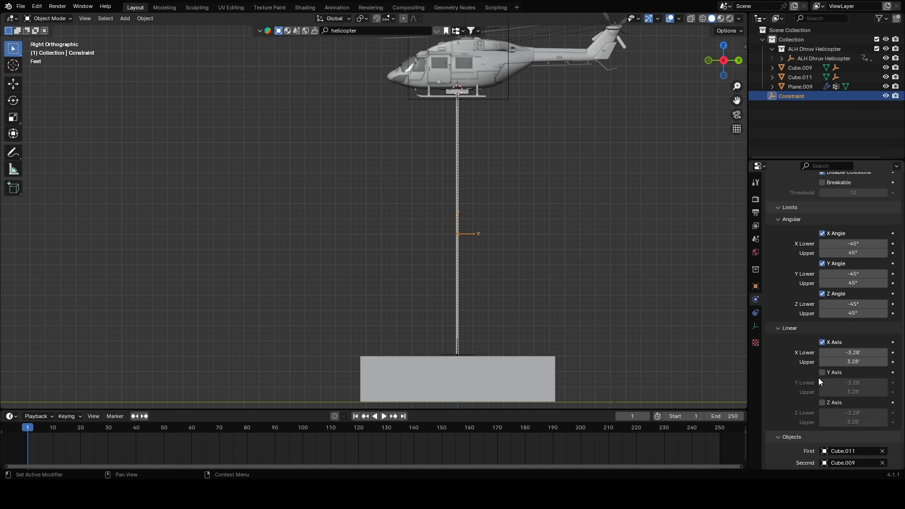
pyautogui.click(822, 373)
pyautogui.click(822, 402)
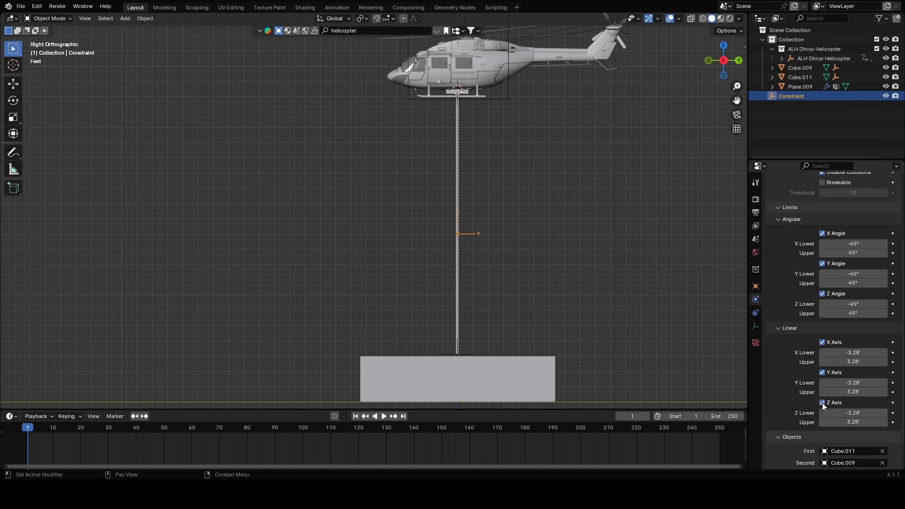
# Reset the rope's point cache index to default and play the animation to test the Generic constraint's limits
pyautogui.scroll(-3, 443, 199)
pyautogui.click(426, 183)
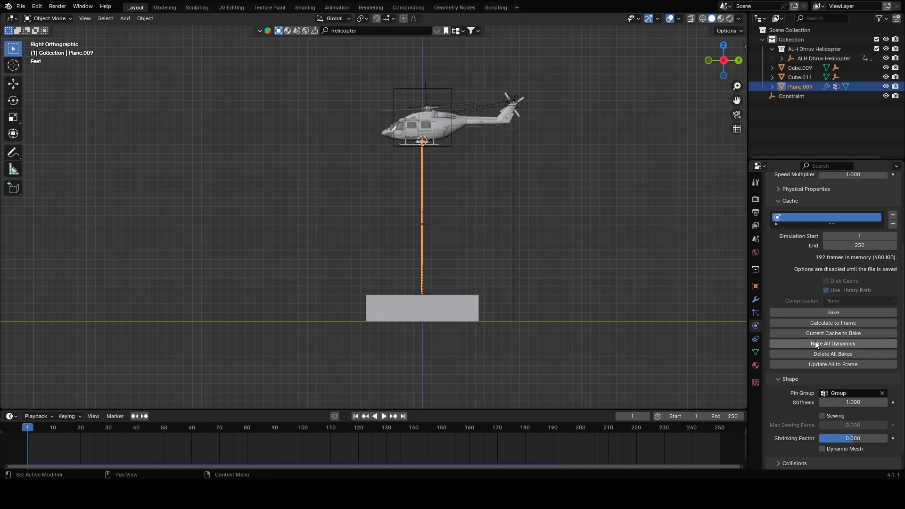
pyautogui.rightClick(812, 214)
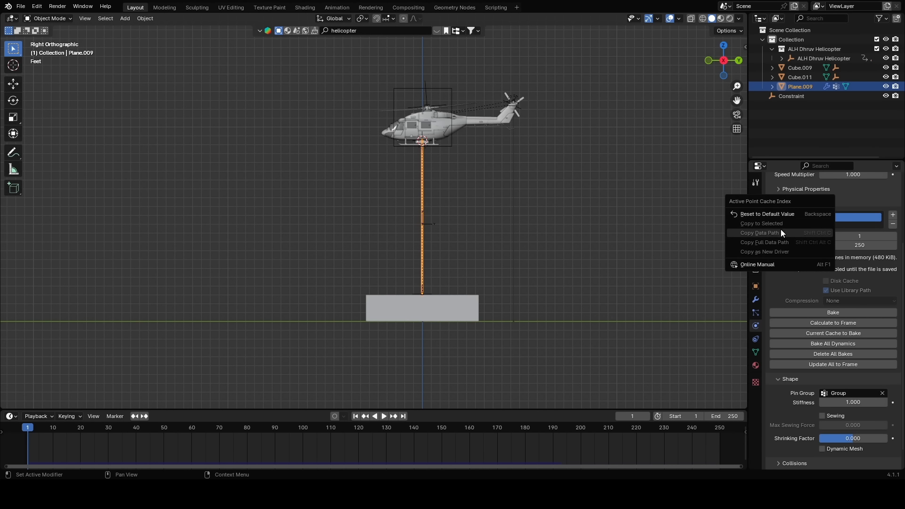
pyautogui.click(770, 212)
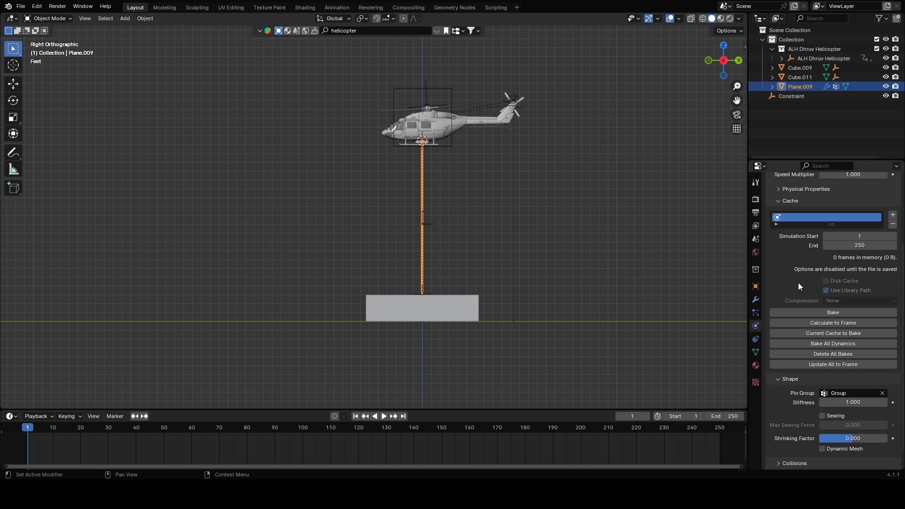
pyautogui.scroll(-2, 411, 208)
pyautogui.press('space')
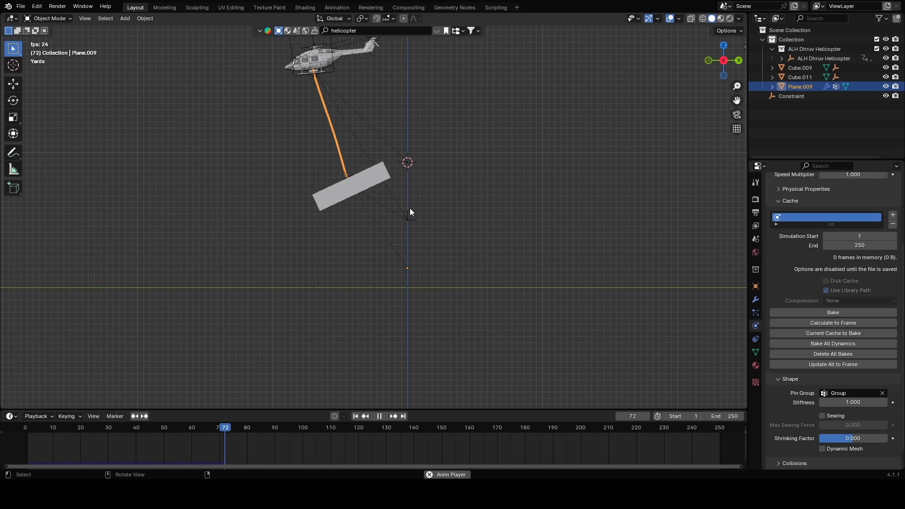
pyautogui.scroll(-4, 372, 158)
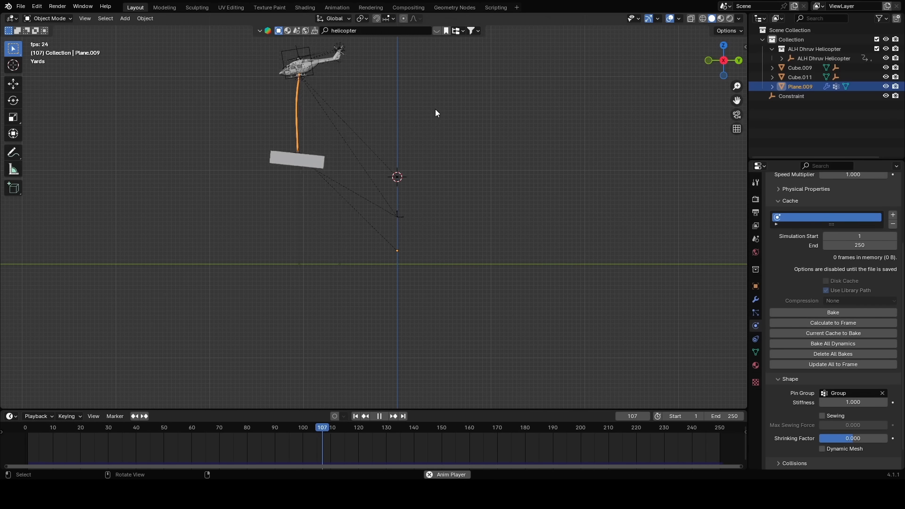
pyautogui.press('Escape')
pyautogui.press('KP_3')
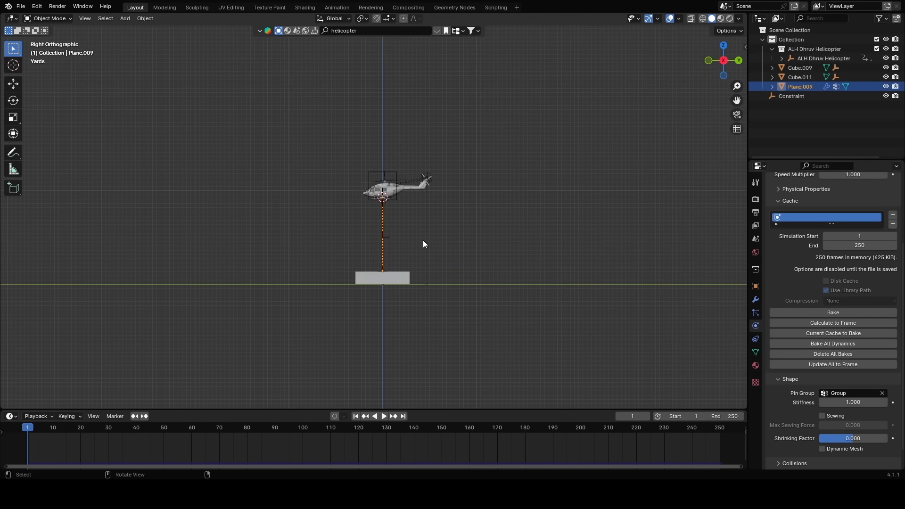
# Move the constraint empty up along the Z axis to the rope's upper end below the helicopter
pyautogui.scroll(6, 423, 239)
pyautogui.click(415, 294)
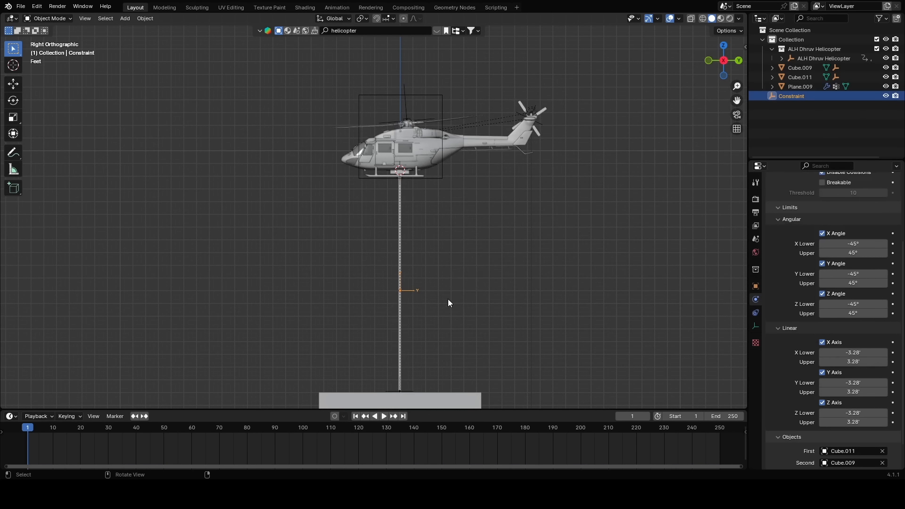
pyautogui.press('g')
pyautogui.press('z')
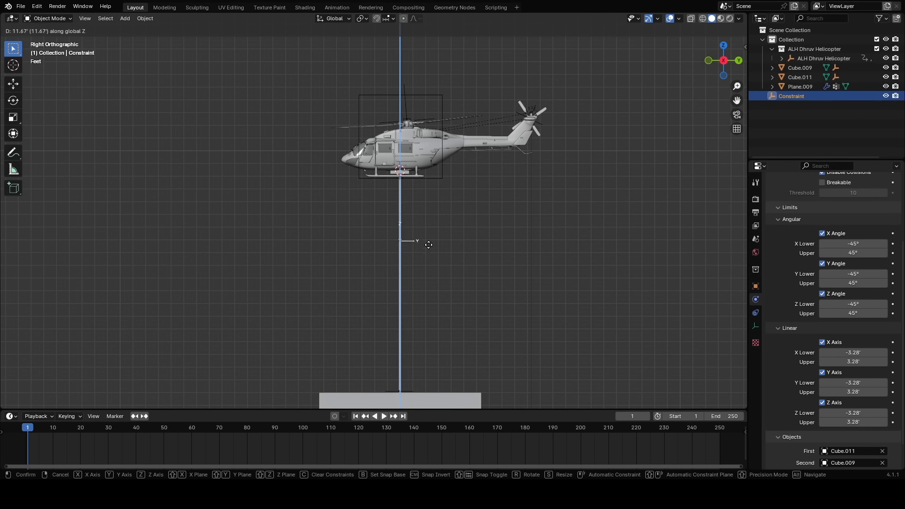
pyautogui.click(433, 185)
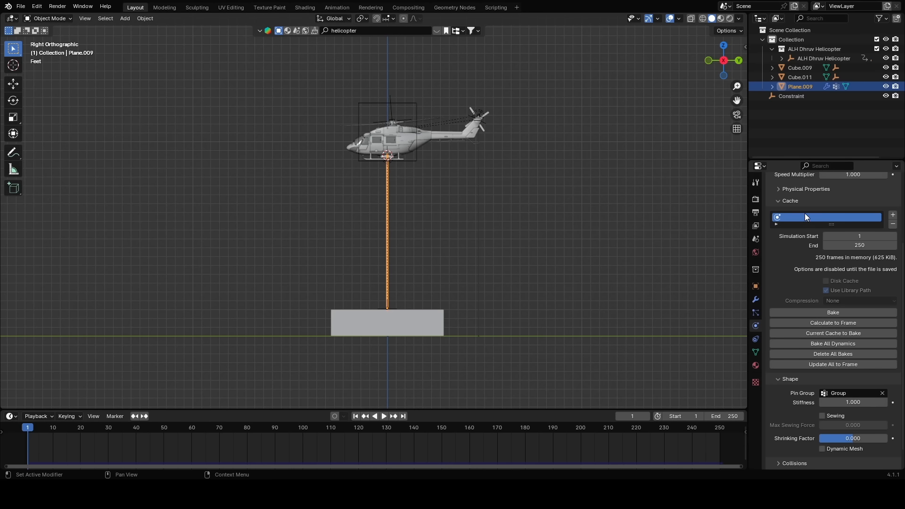
# Clear the rope's cloth cache and play the animation to test the swing with the constraint at the rope's upper end
pyautogui.rightClick(801, 215)
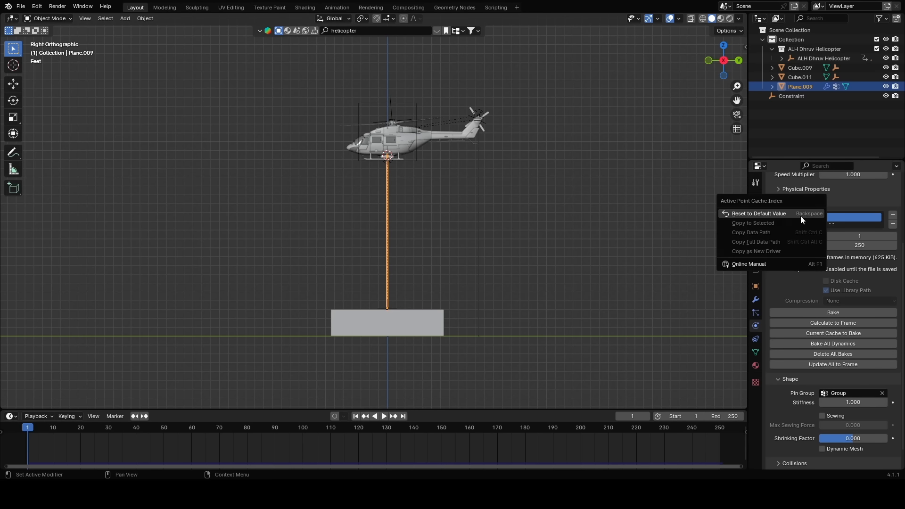
pyautogui.click(774, 213)
pyautogui.scroll(-5, 612, 224)
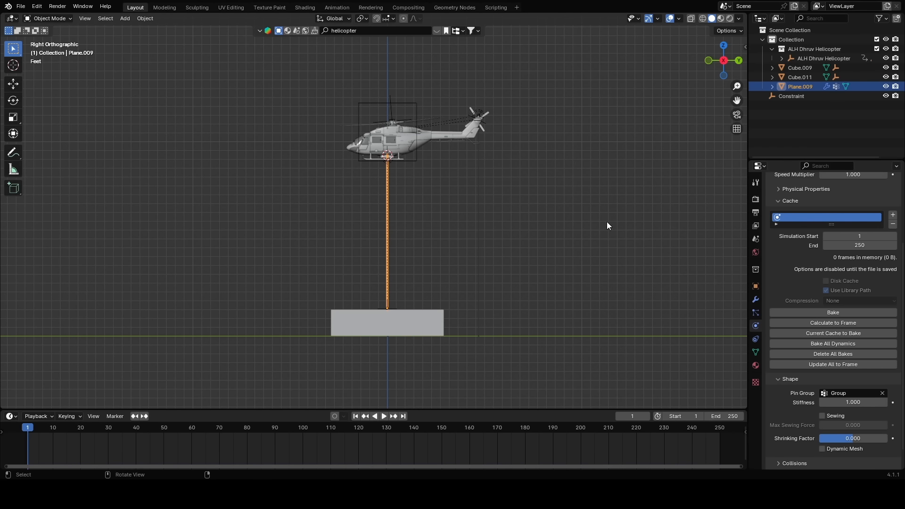
pyautogui.press('space')
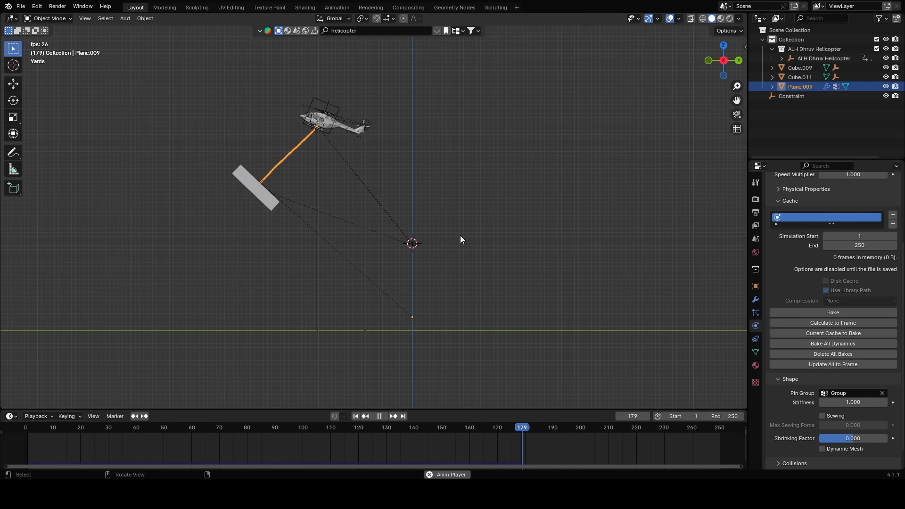
pyautogui.press('Escape')
# Move the constraint empty down along the Z axis to just above the large block
pyautogui.scroll(8, 456, 256)
pyautogui.scroll(3, 431, 174)
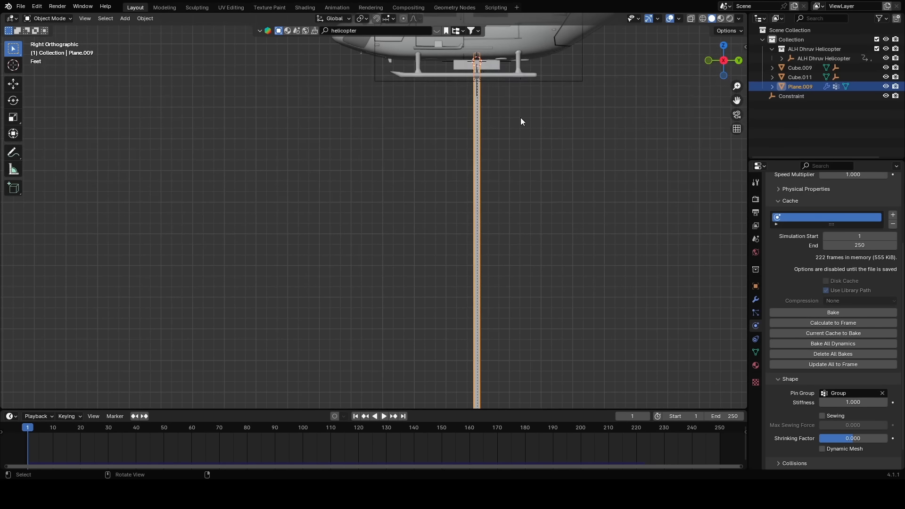
pyautogui.click(795, 94)
pyautogui.scroll(-6, 499, 171)
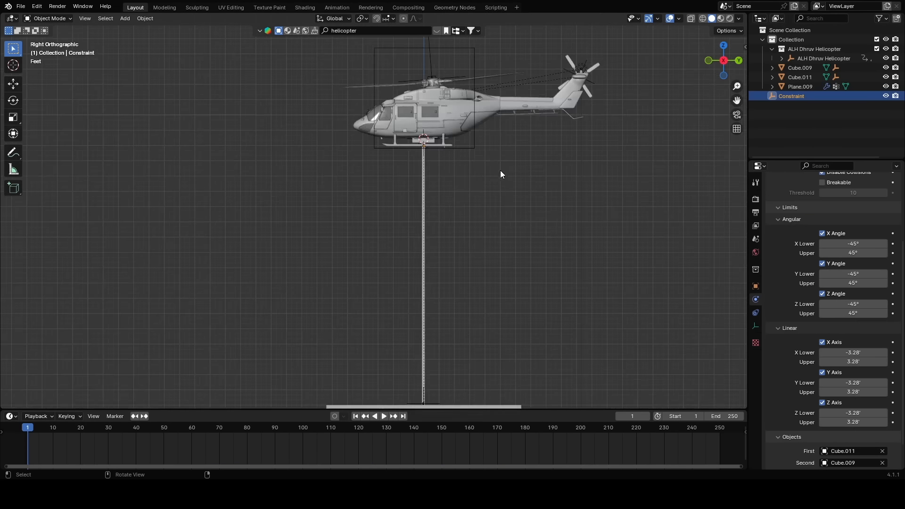
pyautogui.press('g')
pyautogui.press('z')
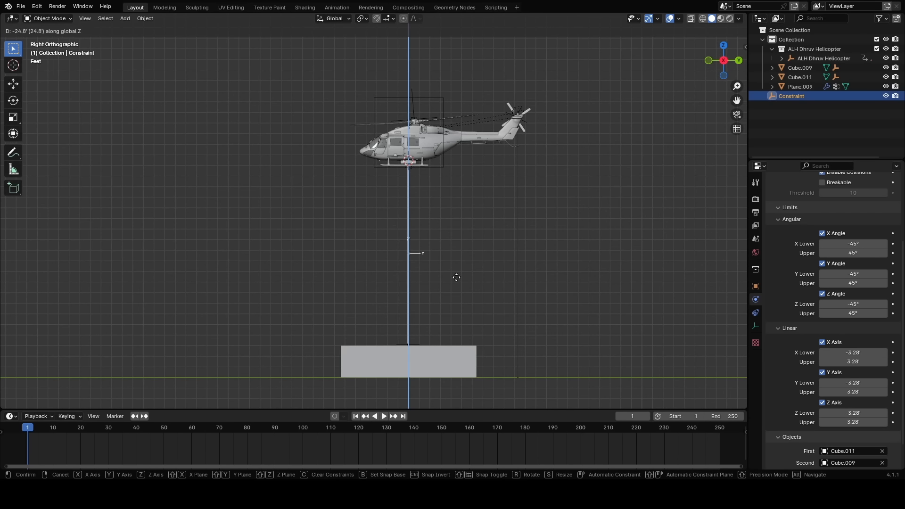
pyautogui.click(452, 348)
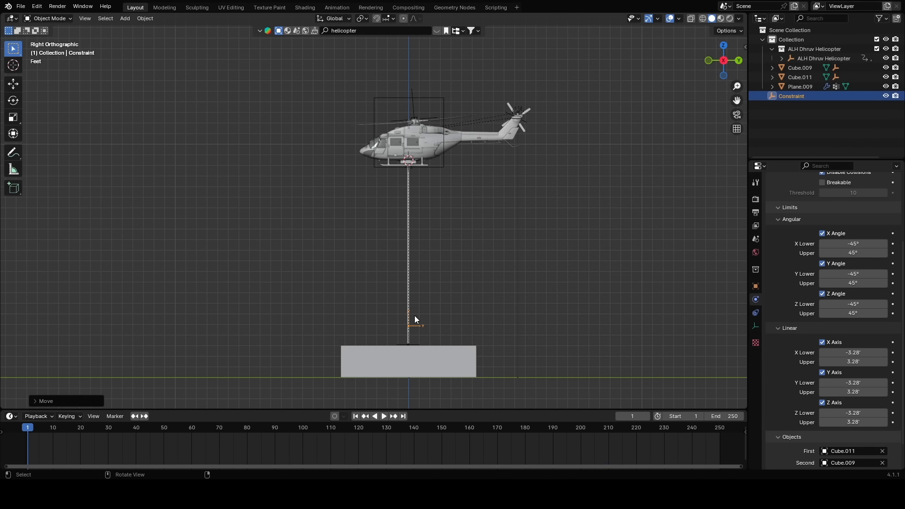
# Clear the rope's cloth cache and play the animation to test the swing with the constraint near the block
pyautogui.click(406, 228)
pyautogui.rightClick(816, 217)
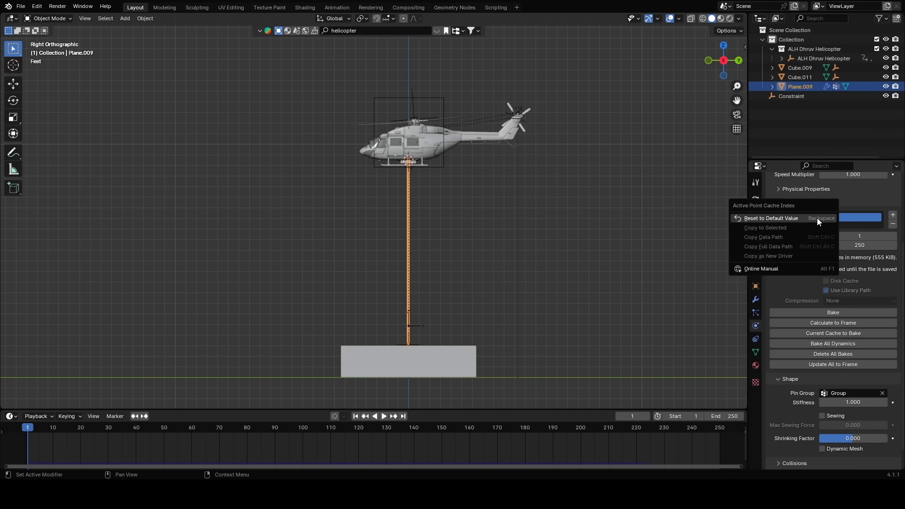
pyautogui.click(780, 217)
pyautogui.scroll(-3, 542, 203)
pyautogui.click(479, 225)
pyautogui.press('space')
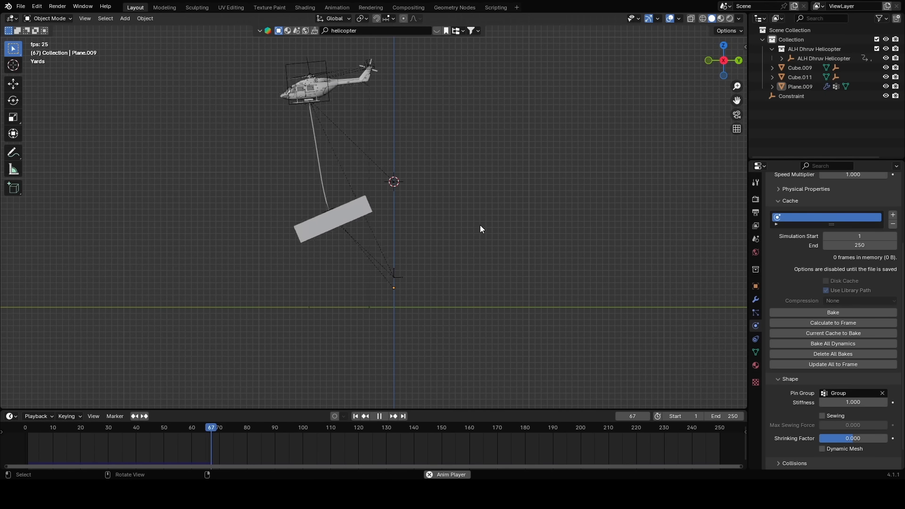
pyautogui.keyDown('shift'); pyautogui.moveTo(430, 156); pyautogui.dragTo(447, 207, button='middle'); pyautogui.keyUp('shift')
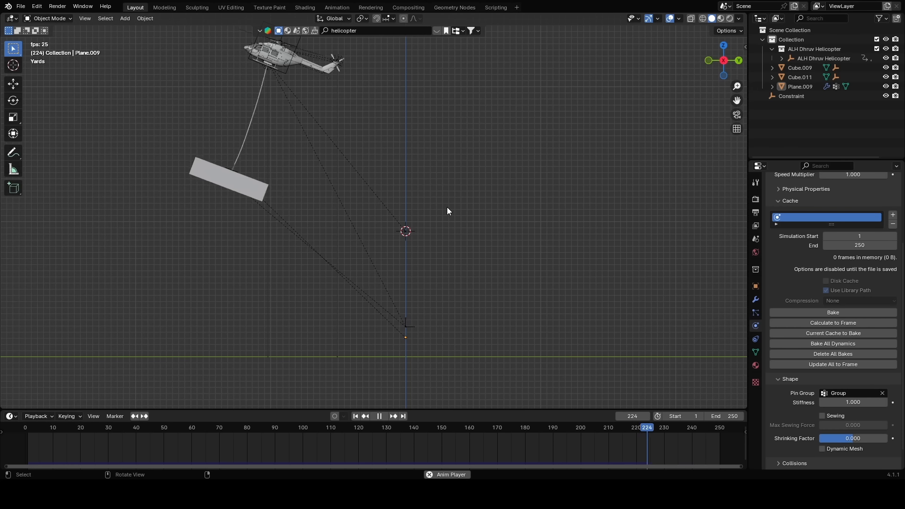
pyautogui.press('KP_3')
pyautogui.press('Escape')
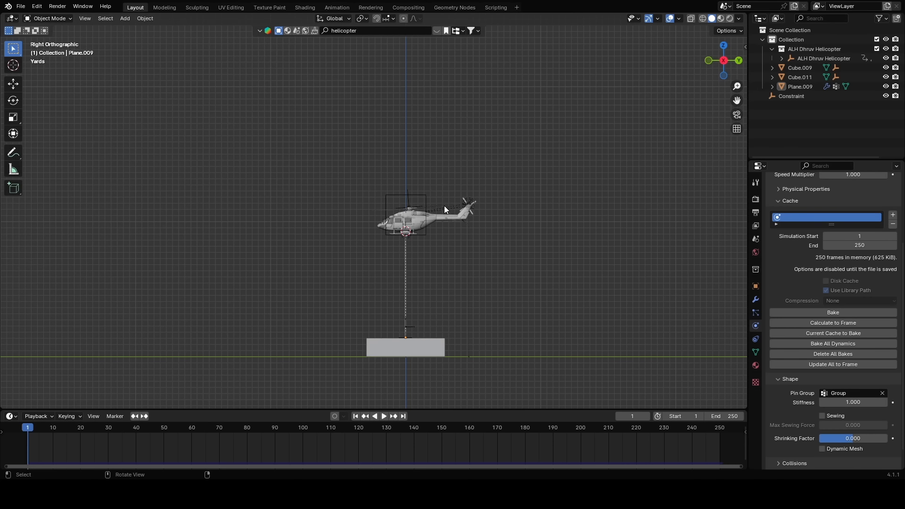
# Move the constraint empty up about 45 ft along the Z axis to just below the small cube under the helicopter
pyautogui.scroll(2, 464, 306)
pyautogui.click(796, 96)
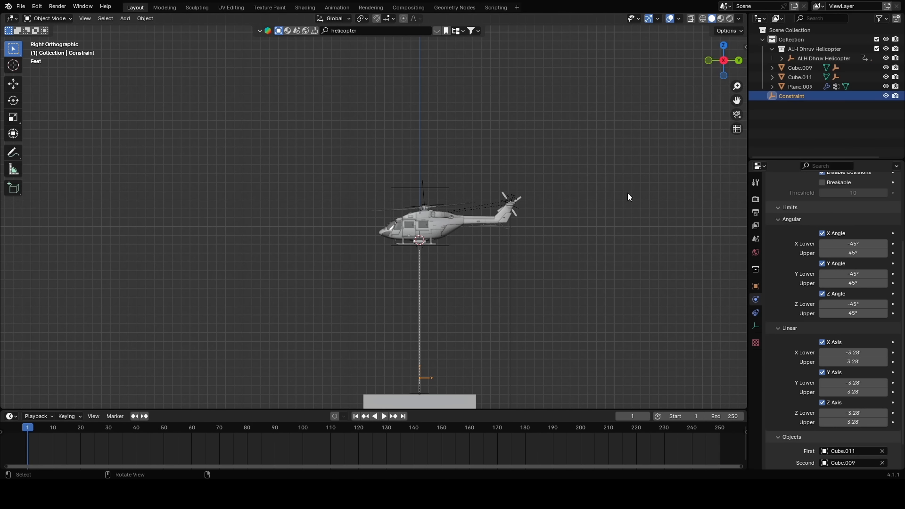
pyautogui.keyDown('shift'); pyautogui.scroll(-3, 475, 296); pyautogui.keyUp('shift')
pyautogui.press('g')
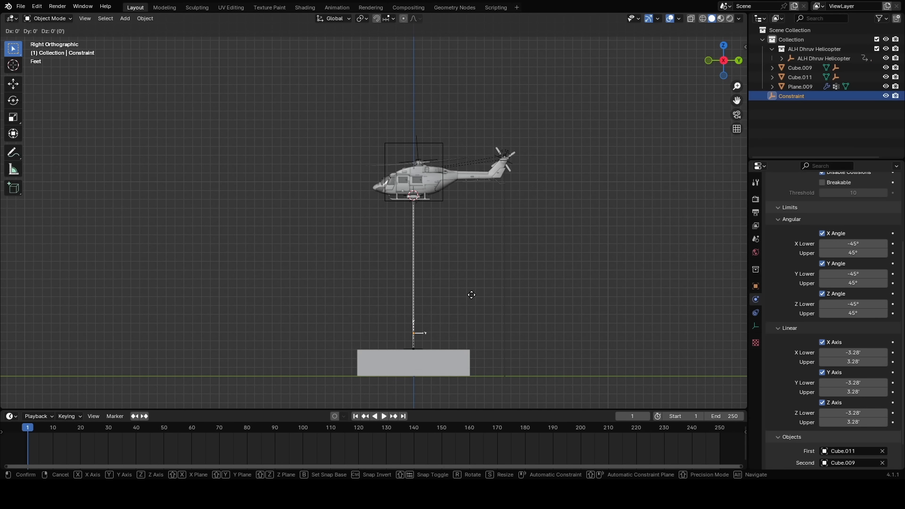
pyautogui.press('z')
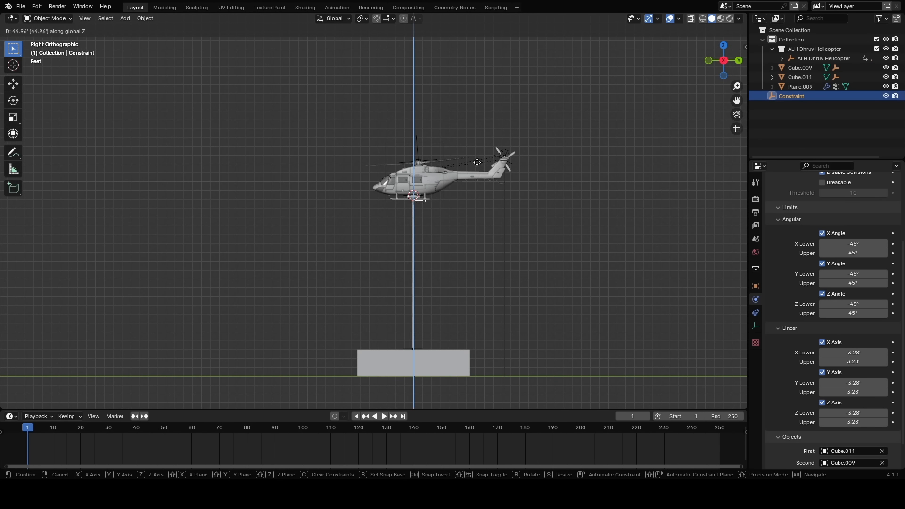
pyautogui.click(477, 162)
pyautogui.scroll(4, 476, 217)
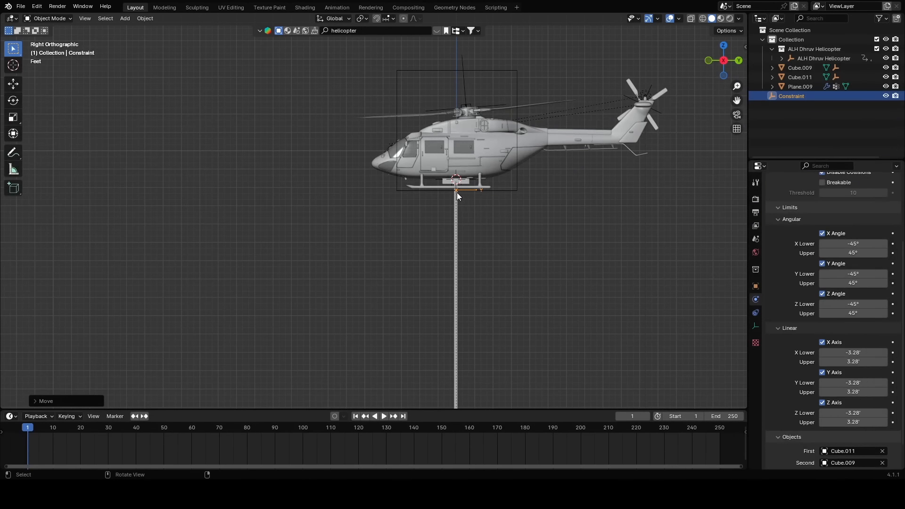
# Clear the rope's cloth cache and play the animation to test the swing with the constraint just below the small cube
pyautogui.scroll(-2, 473, 214)
pyautogui.keyDown('shift'); pyautogui.moveTo(447, 263); pyautogui.dragTo(457, 180, button='middle'); pyautogui.keyUp('shift')
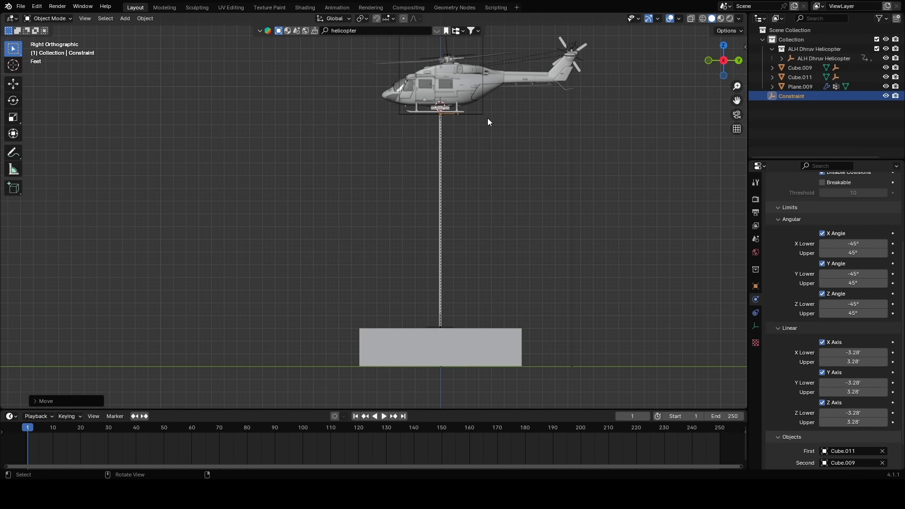
pyautogui.scroll(-2, 485, 116)
pyautogui.keyDown('shift'); pyautogui.moveTo(462, 135); pyautogui.dragTo(443, 142, button='middle'); pyautogui.keyUp('shift')
pyautogui.click(447, 144)
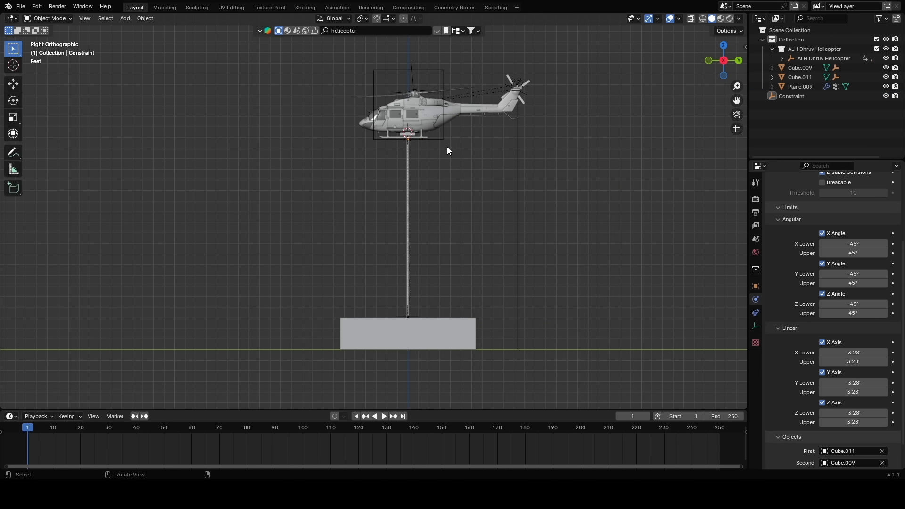
pyautogui.scroll(-2, 400, 203)
pyautogui.keyDown('shift'); pyautogui.moveTo(401, 204); pyautogui.dragTo(422, 211, button='middle'); pyautogui.keyUp('shift')
pyautogui.click(422, 210)
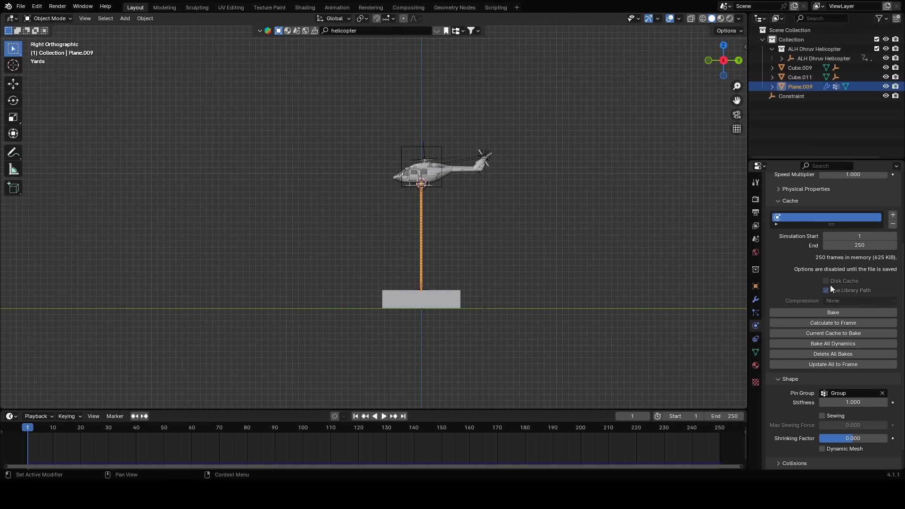
pyautogui.rightClick(802, 214)
pyautogui.click(802, 213)
pyautogui.scroll(-2, 373, 183)
pyautogui.press('space')
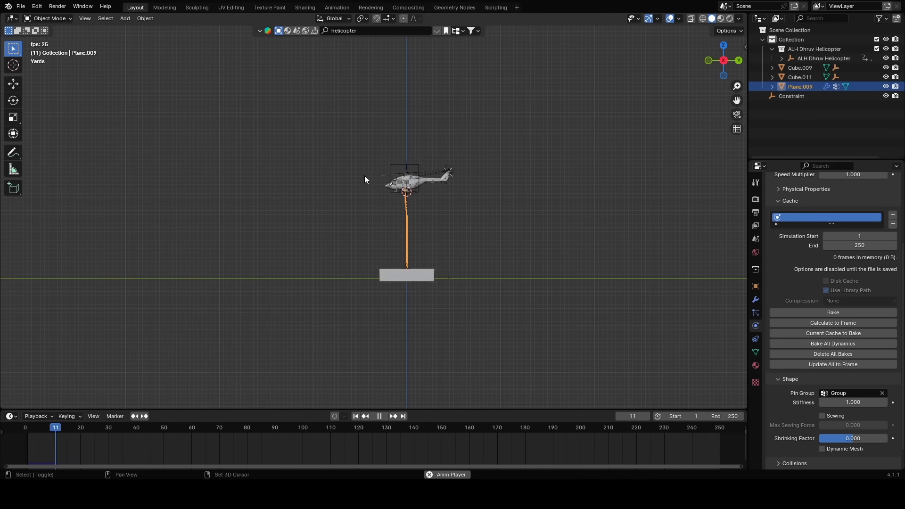
pyautogui.keyDown('shift'); pyautogui.moveTo(371, 181); pyautogui.dragTo(428, 227, button='middle'); pyautogui.keyUp('shift')
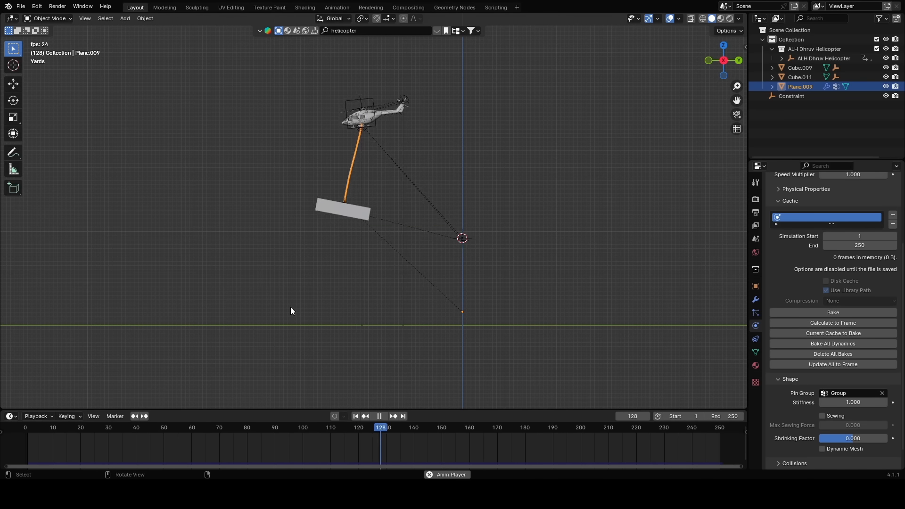
pyautogui.press('Escape')
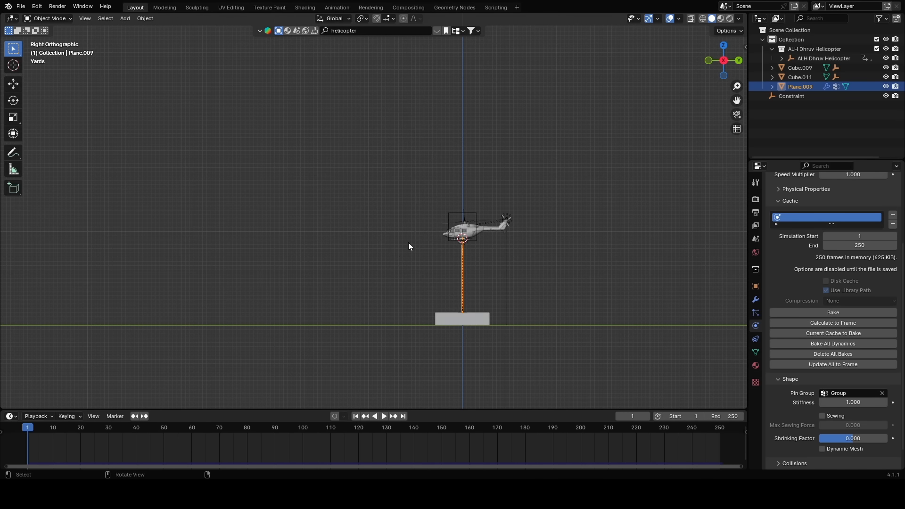
# Scrub the animation to frame 140 and examine the rope and block hanging below the helicopter
pyautogui.scroll(2, 506, 238)
pyautogui.keyDown('shift'); pyautogui.moveTo(542, 284); pyautogui.dragTo(473, 213, button='middle'); pyautogui.keyUp('shift')
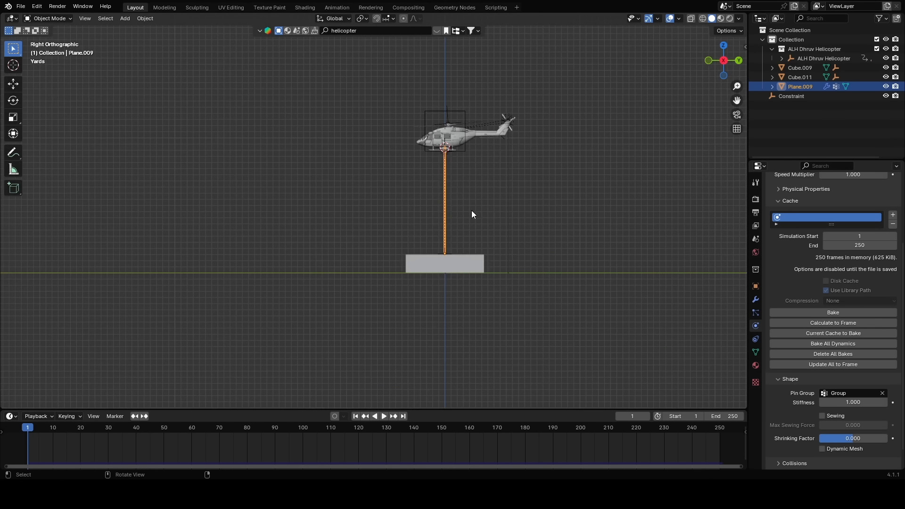
pyautogui.scroll(3, 494, 212)
pyautogui.keyDown('shift'); pyautogui.moveTo(503, 146); pyautogui.dragTo(428, 137, button='middle'); pyautogui.keyUp('shift')
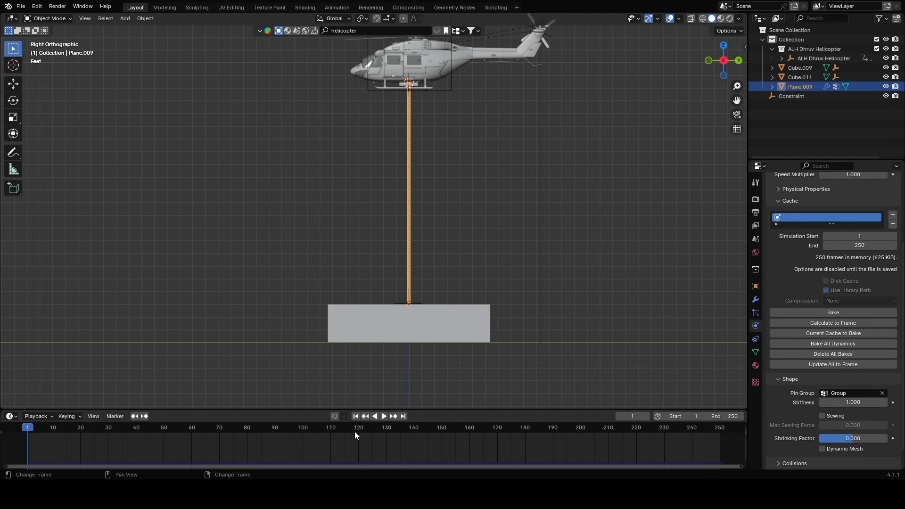
pyautogui.moveTo(357, 429); pyautogui.dragTo(415, 438)
pyautogui.scroll(-3, 297, 141)
pyautogui.scroll(3, 270, 111)
pyautogui.keyDown('shift'); pyautogui.moveTo(246, 71); pyautogui.dragTo(277, 113, button='middle'); pyautogui.keyUp('shift')
pyautogui.scroll(2, 259, 141)
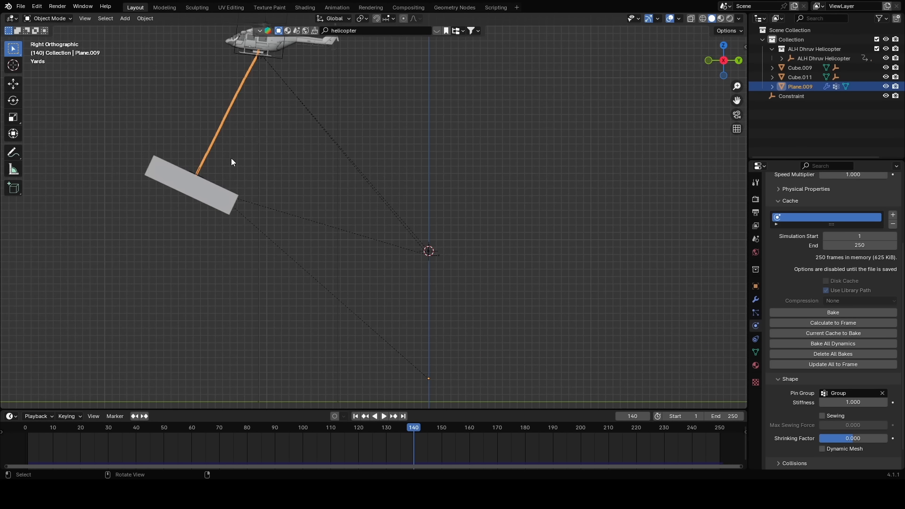
pyautogui.keyDown('shift'); pyautogui.moveTo(259, 66); pyautogui.dragTo(309, 168, button='middle'); pyautogui.keyUp('shift')
pyautogui.scroll(2, 336, 177)
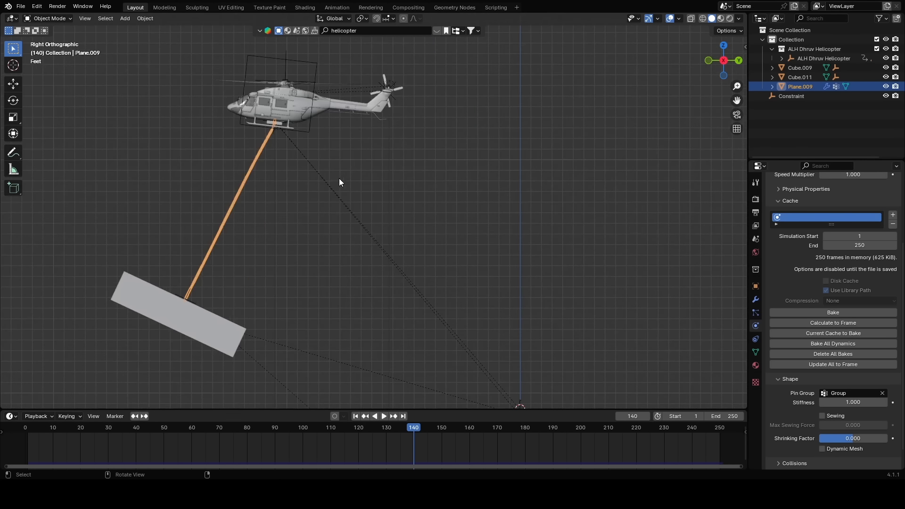
pyautogui.keyDown('shift'); pyautogui.moveTo(501, 264); pyautogui.dragTo(472, 231, button='middle'); pyautogui.keyUp('shift')
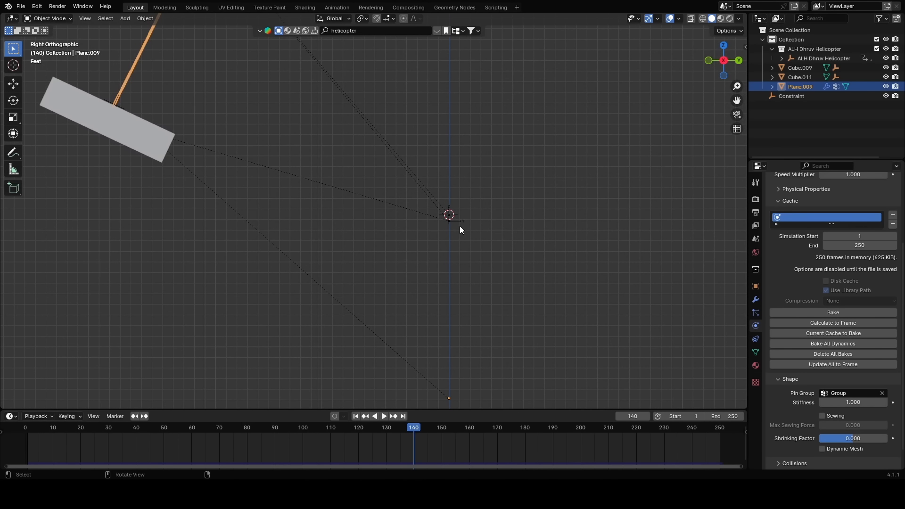
# Keyframe the constraint's Breakable option as disabled at frame 140
pyautogui.click(461, 222)
pyautogui.scroll(4, 829, 247)
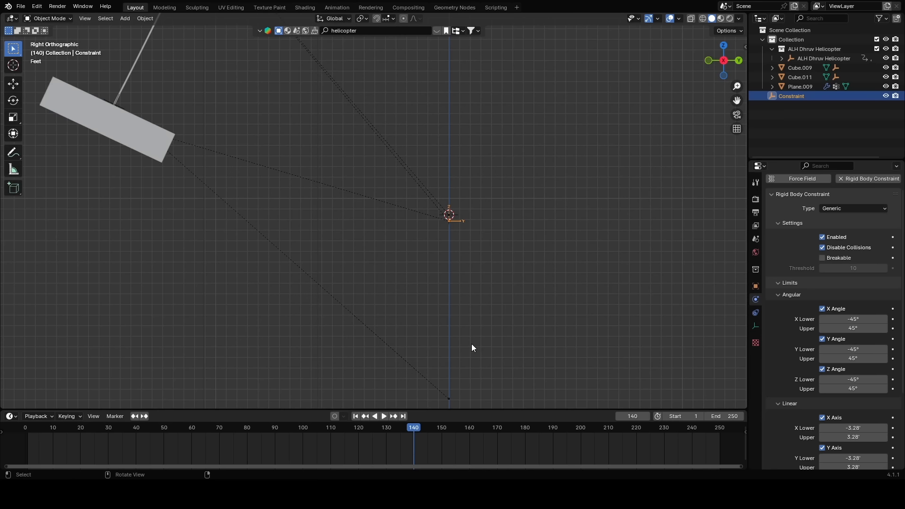
pyautogui.click(891, 257)
# At frame 141, enable Breakable on the constraint with a threshold of 0 and keyframe the Breakable option
pyautogui.press('Right')
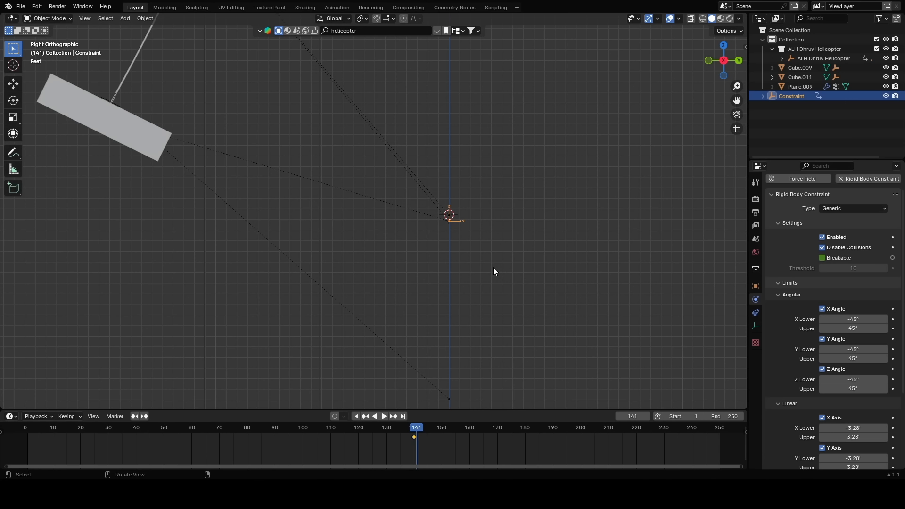
pyautogui.click(822, 258)
pyautogui.moveTo(853, 268); pyautogui.dragTo(834, 267)
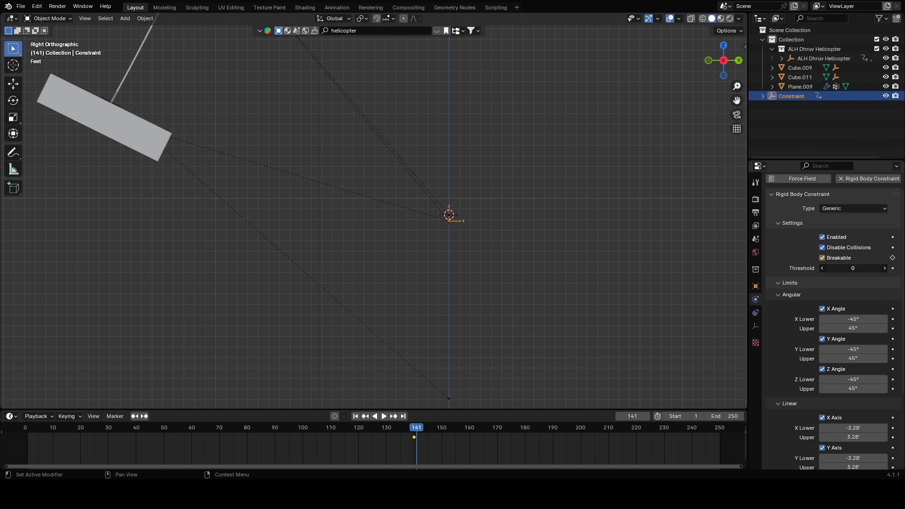
pyautogui.click(893, 257)
# Return to frame 1, clear the rope's cloth cache and play the animation to test the breaking constraint
pyautogui.scroll(-5, 426, 173)
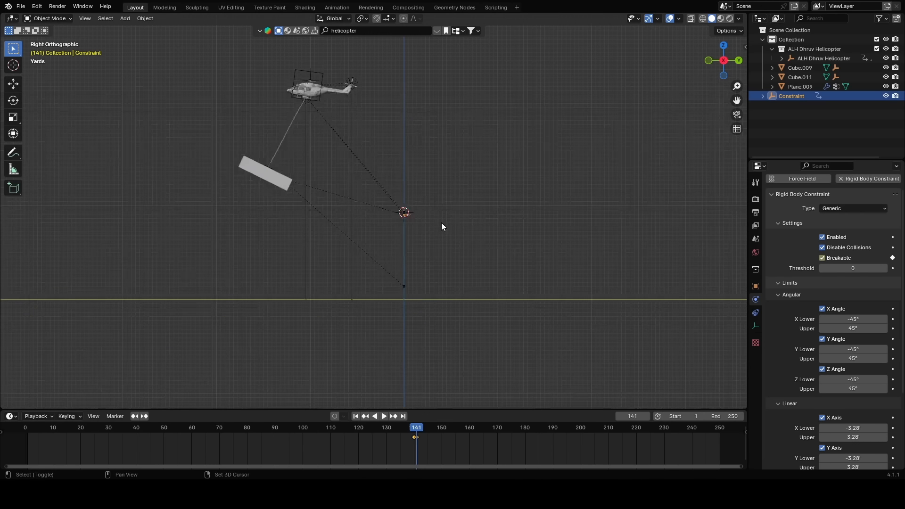
pyautogui.hotkey('shift', 'Left')
pyautogui.click(404, 245)
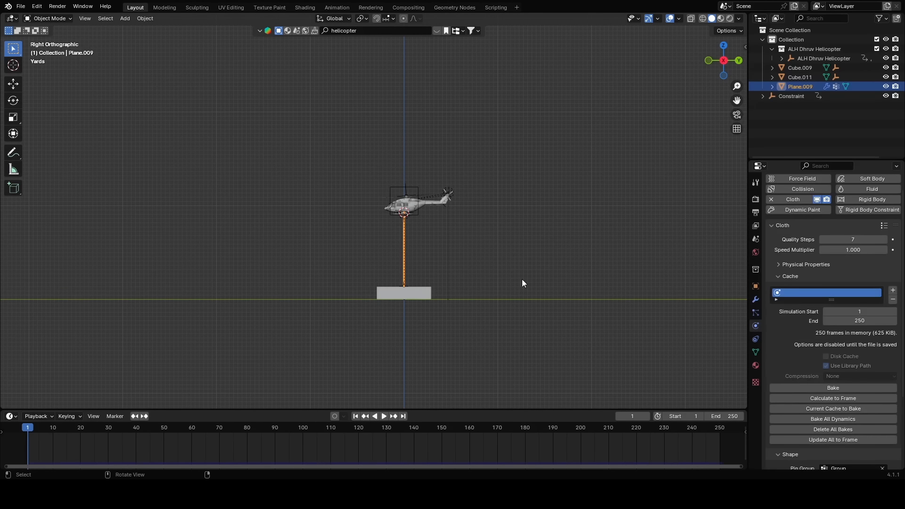
pyautogui.rightClick(791, 295)
pyautogui.press('space')
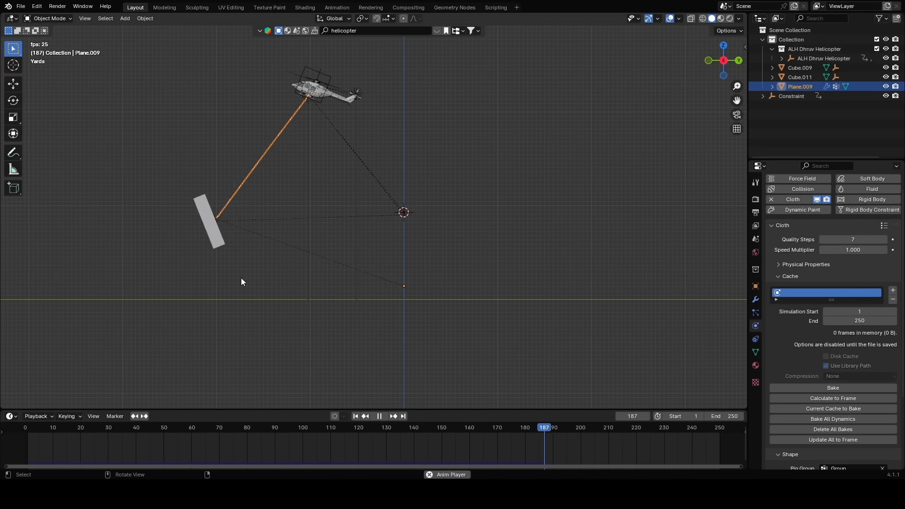
pyautogui.press('Escape')
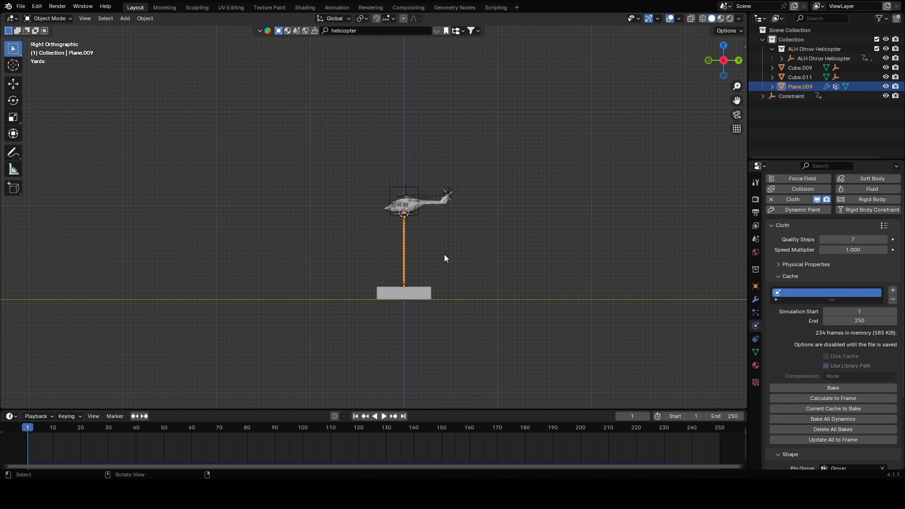
# Add a Vertex Weight Mix modifier to the rope and place it above the Cloth modifier
pyautogui.scroll(3, 445, 257)
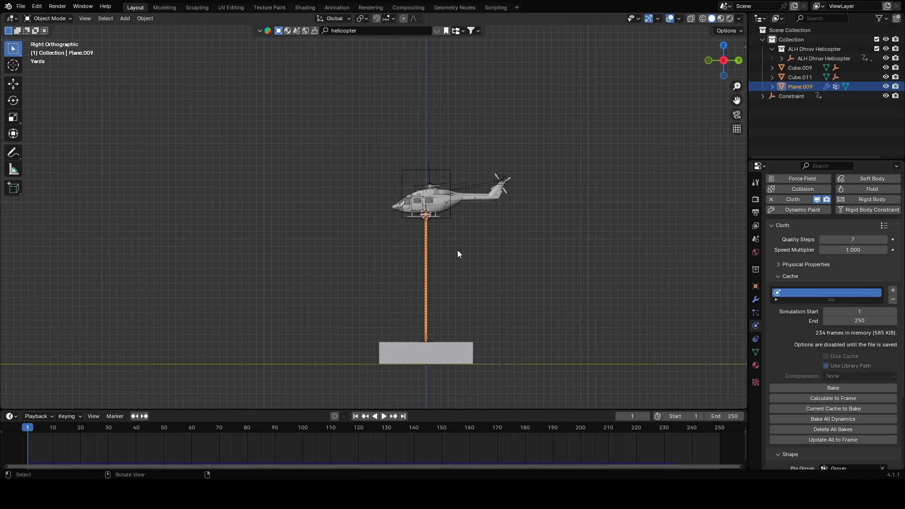
pyautogui.scroll(2, 442, 248)
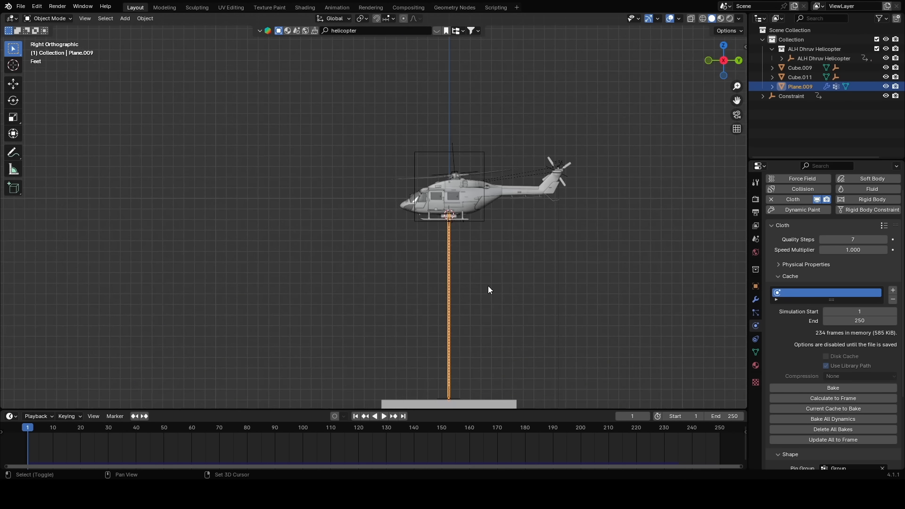
pyautogui.keyDown('shift'); pyautogui.moveTo(488, 286); pyautogui.dragTo(432, 185, button='middle'); pyautogui.keyUp('shift')
pyautogui.click(754, 300)
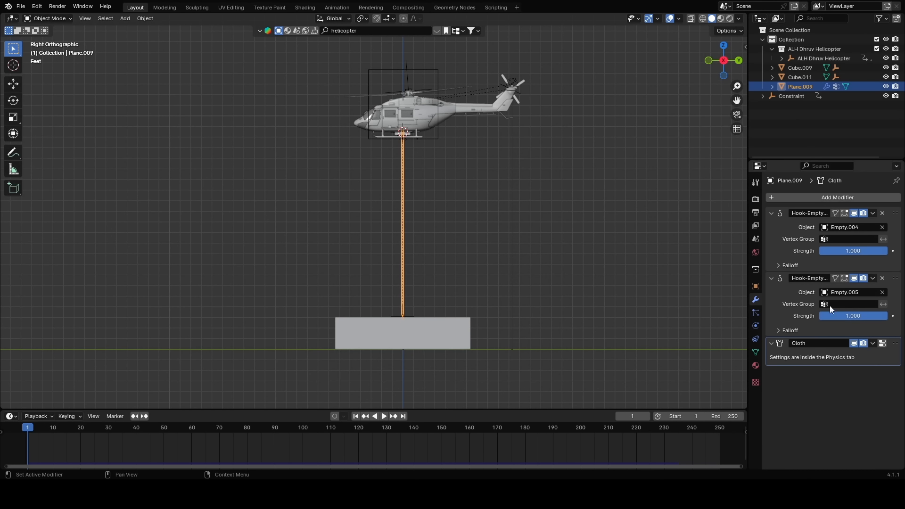
pyautogui.click(784, 198)
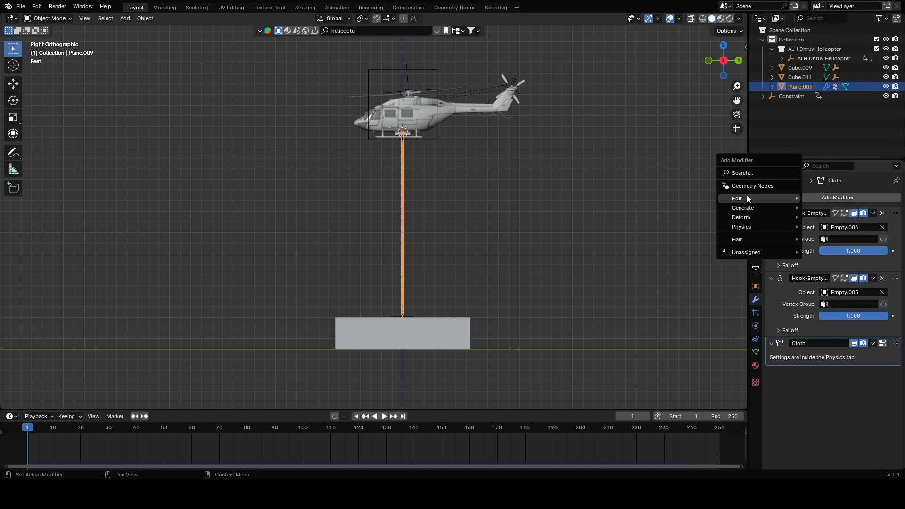
pyautogui.moveTo(793, 198)
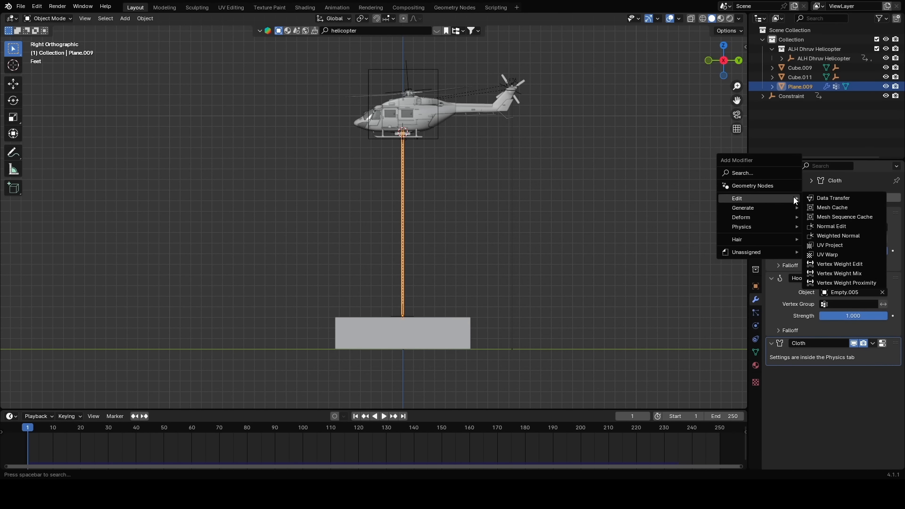
pyautogui.click(842, 273)
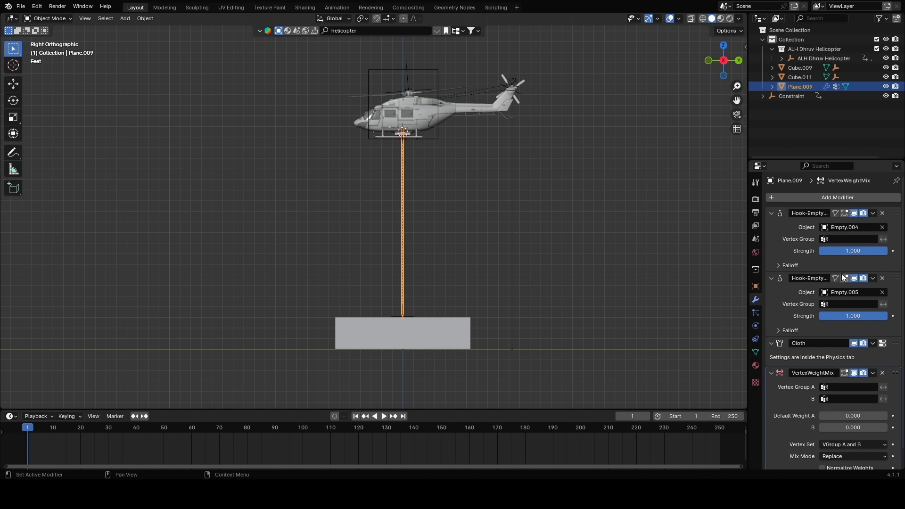
pyautogui.scroll(-1, 835, 280)
pyautogui.moveTo(901, 356); pyautogui.dragTo(899, 316)
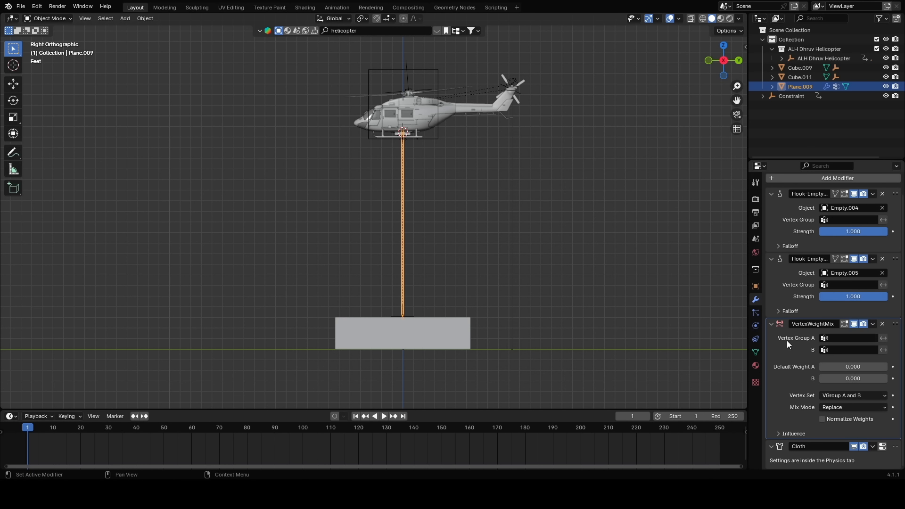
# Set the Vertex Weight Mix modifier's vertex group A to Group and vertex group B to Bottom
pyautogui.click(843, 338)
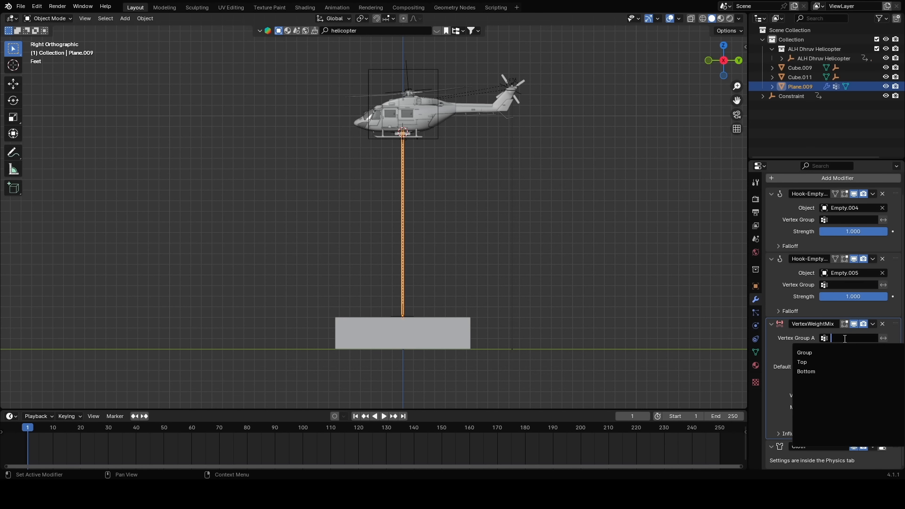
pyautogui.click(809, 352)
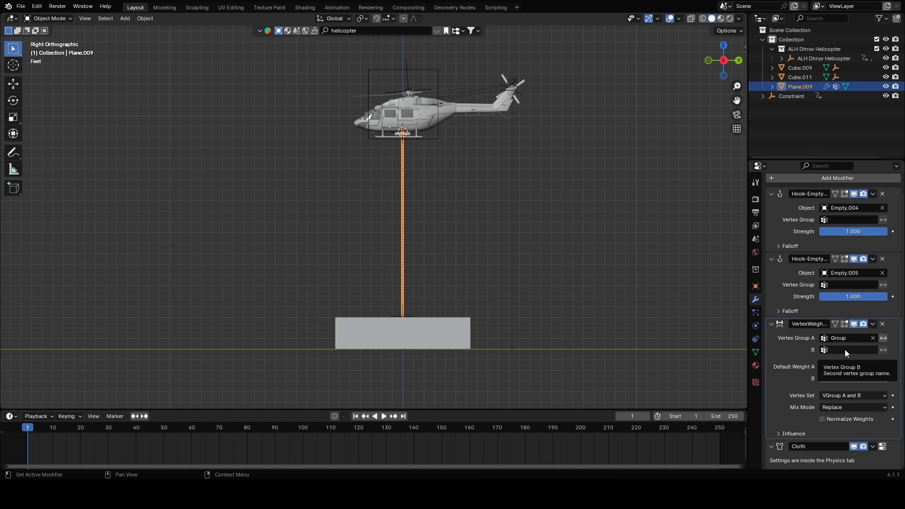
pyautogui.click(845, 349)
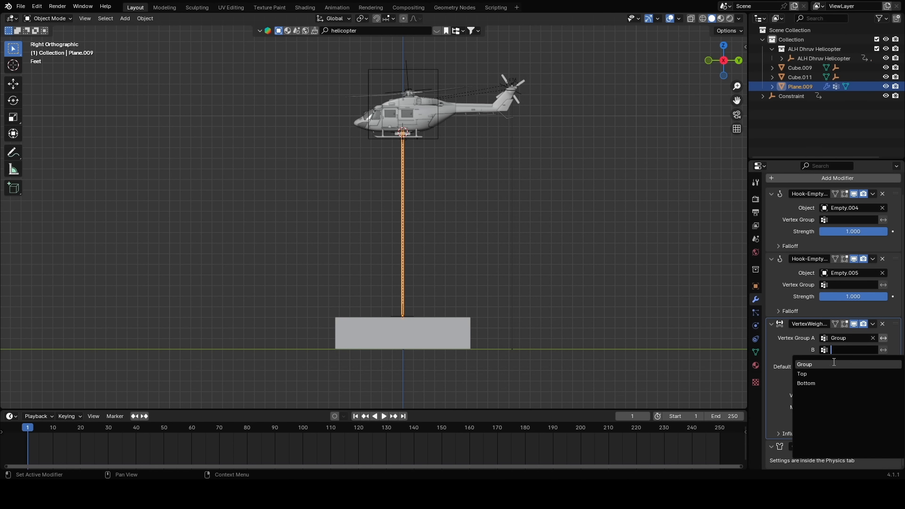
pyautogui.click(824, 383)
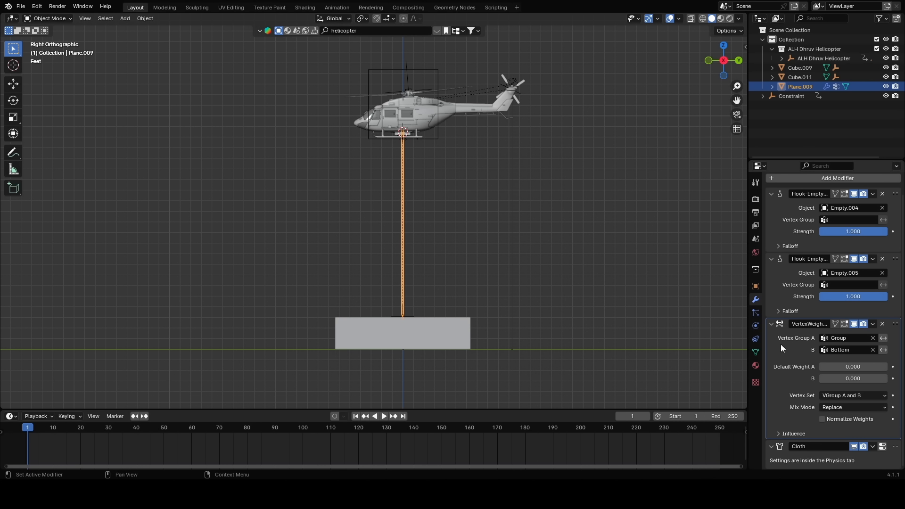
# Set the Vertex Weight Mix modifier's mix mode to Subtract
pyautogui.click(851, 408)
pyautogui.click(850, 408)
pyautogui.click(855, 406)
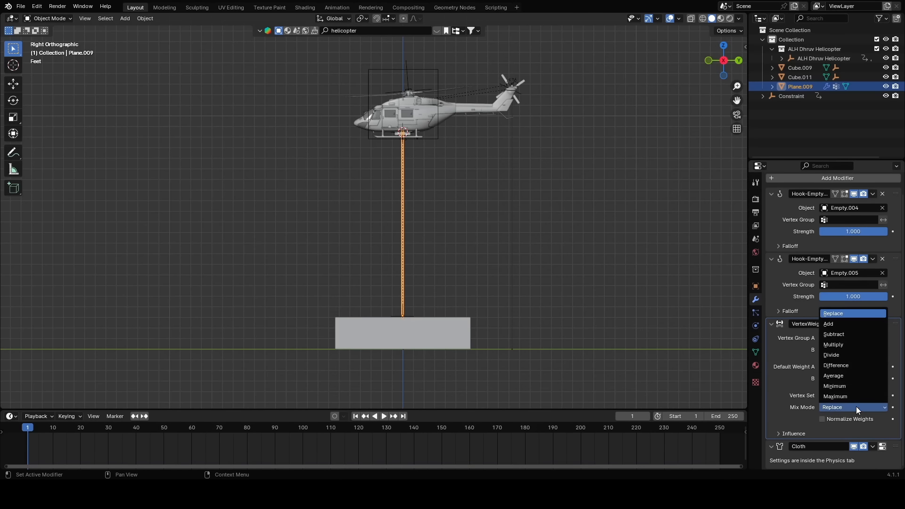
pyautogui.click(844, 333)
# Set the Vertex Weight Mix modifier's global influence to 0
pyautogui.scroll(-2, 479, 235)
pyautogui.scroll(1, 407, 252)
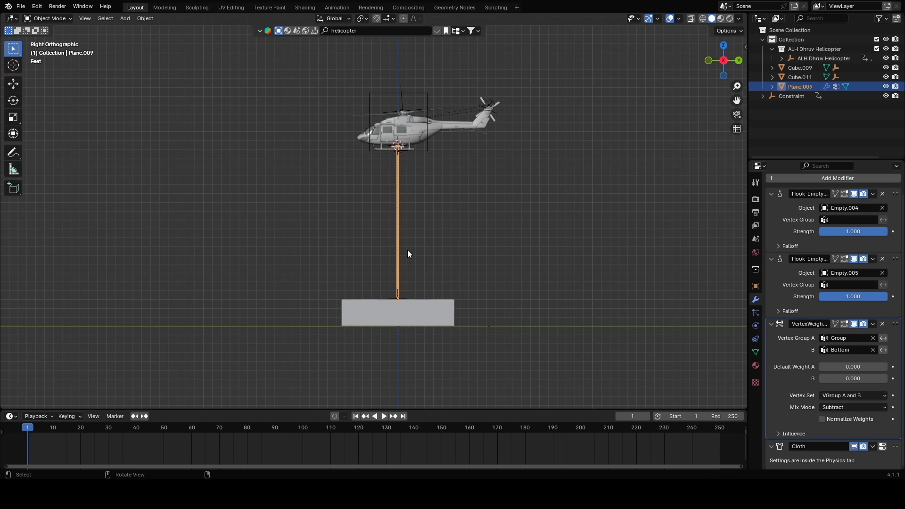
pyautogui.scroll(2, 428, 253)
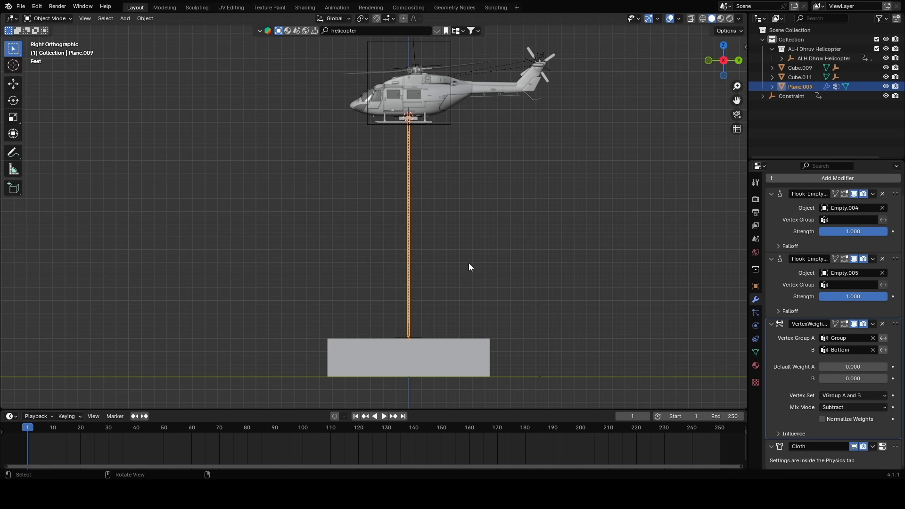
pyautogui.keyDown('shift'); pyautogui.moveTo(489, 286); pyautogui.dragTo(462, 223, button='middle'); pyautogui.keyUp('shift')
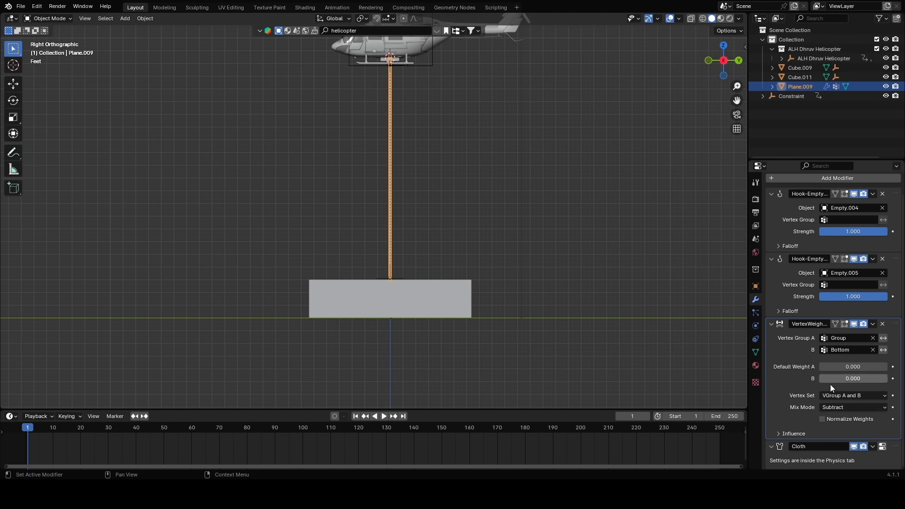
pyautogui.click(785, 433)
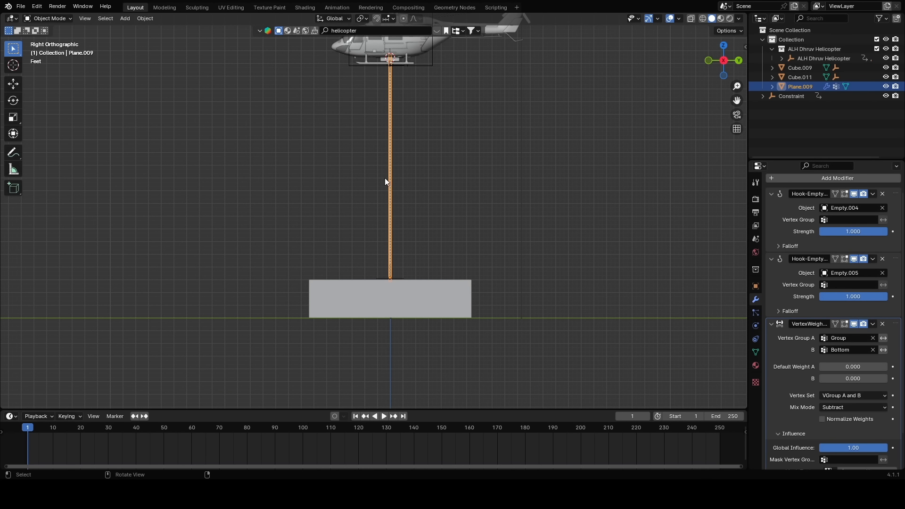
pyautogui.scroll(-2, 824, 347)
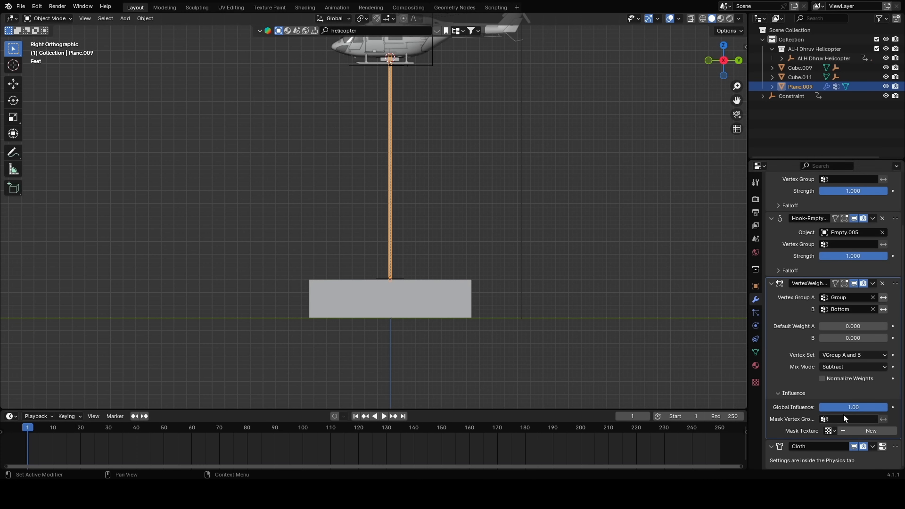
pyautogui.moveTo(855, 409); pyautogui.dragTo(779, 405)
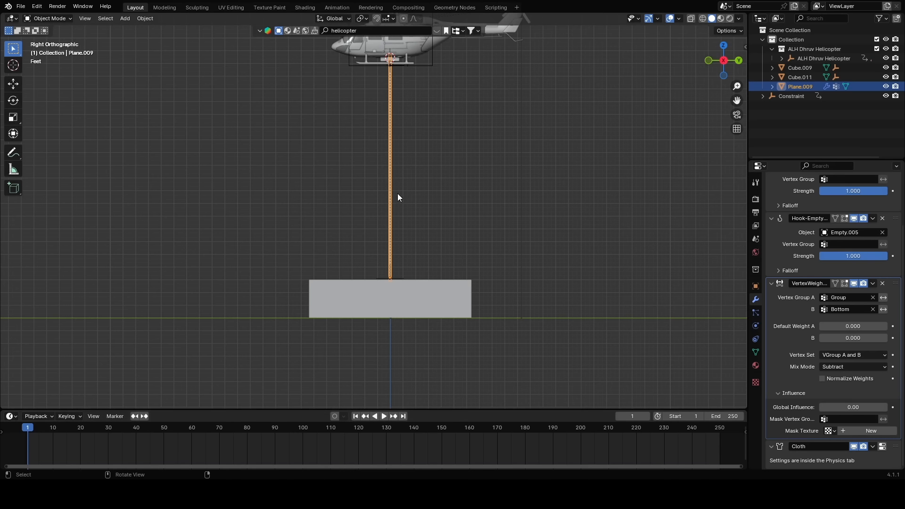
# Go to the Constraint's first keyframe at frame 140 and keyframe the rope's Vertex Weight Mix global influence at 0
pyautogui.click(798, 95)
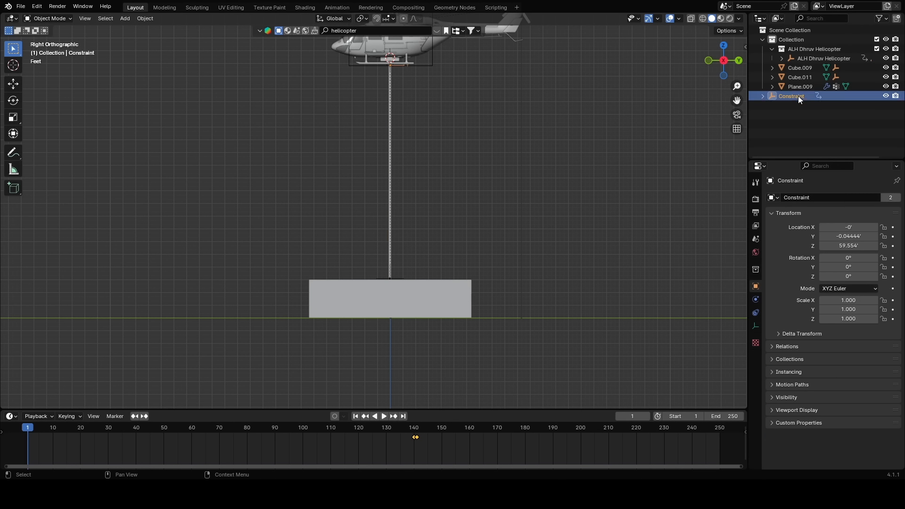
pyautogui.click(414, 441)
pyautogui.scroll(-4, 424, 174)
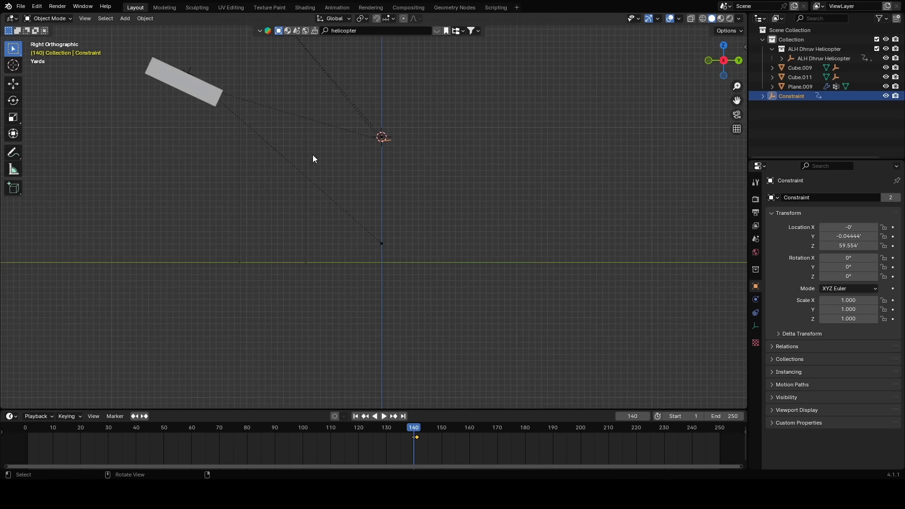
pyautogui.keyDown('shift'); pyautogui.moveTo(254, 135); pyautogui.dragTo(453, 281, button='middle'); pyautogui.keyUp('shift')
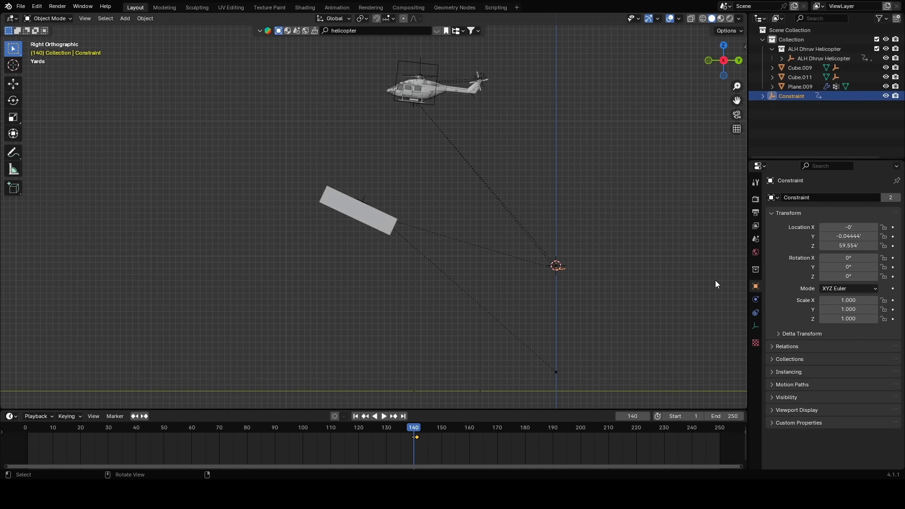
pyautogui.click(789, 88)
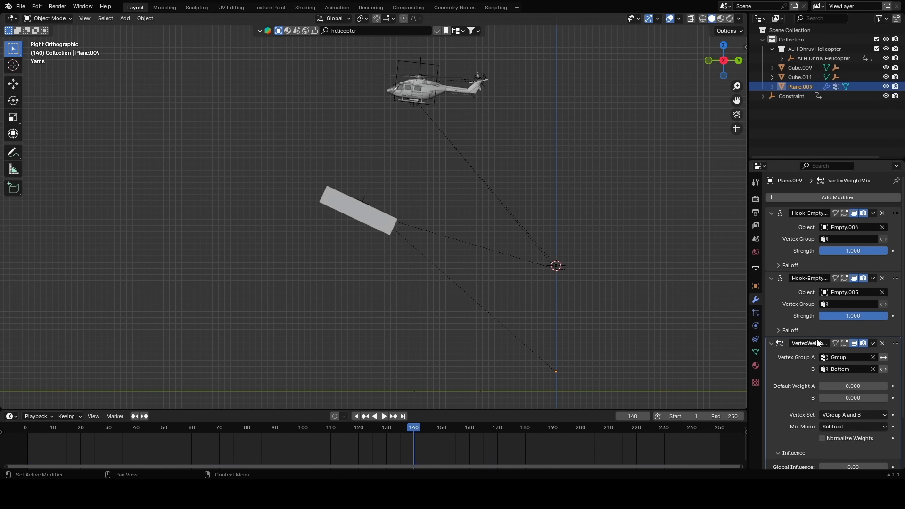
pyautogui.scroll(-3, 812, 339)
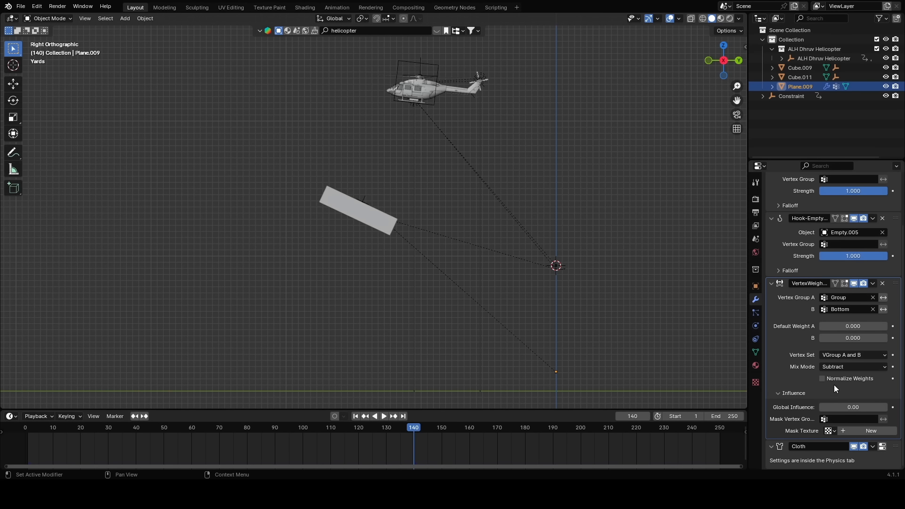
pyautogui.moveTo(843, 407); pyautogui.dragTo(841, 407)
pyautogui.click(892, 407)
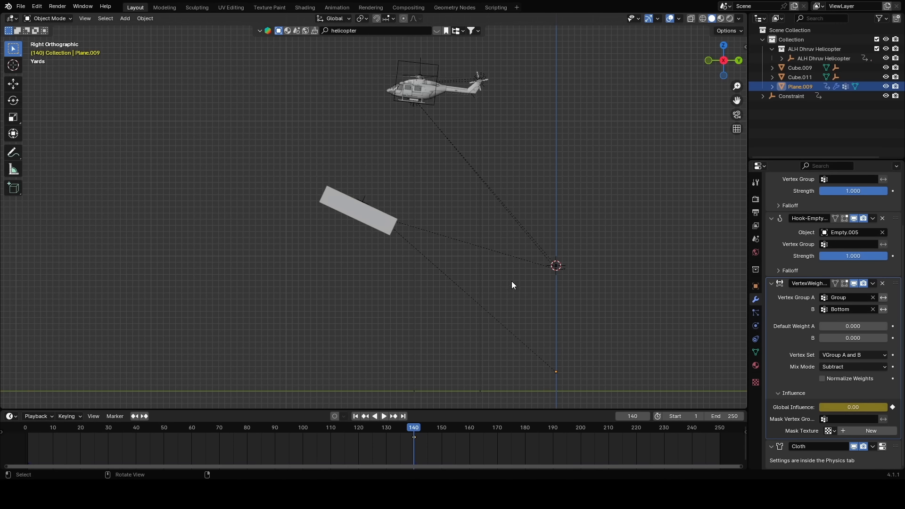
# Keyframe the Vertex Weight Mix global influence at 1 on frame 141
pyautogui.press('Right')
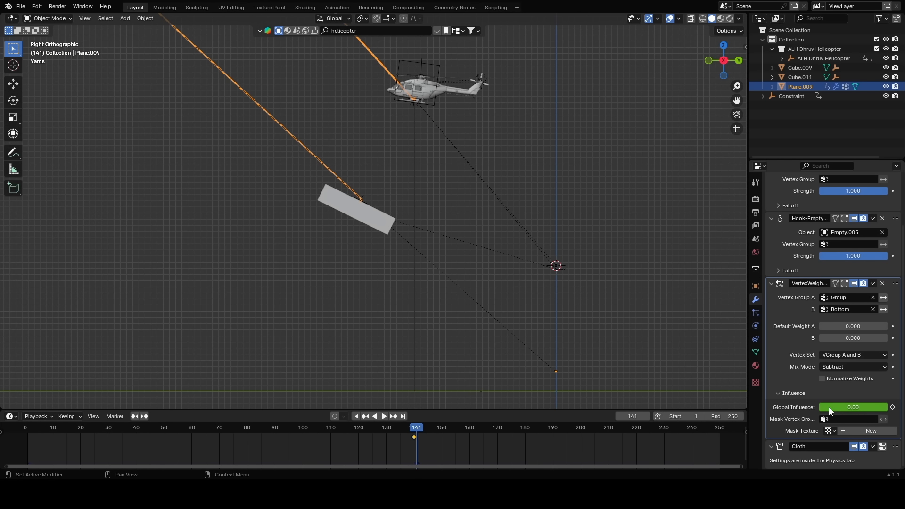
pyautogui.moveTo(827, 407); pyautogui.dragTo(887, 407)
pyautogui.click(893, 408)
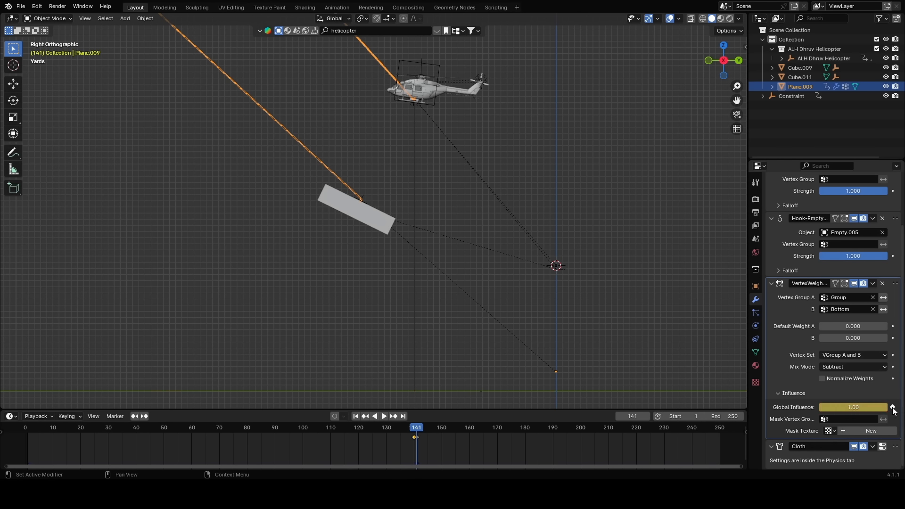
# Return to frame 1, clear the rope's cloth cache and play the animation to check the rope's release from the block
pyautogui.hotkey('shift', 'Left')
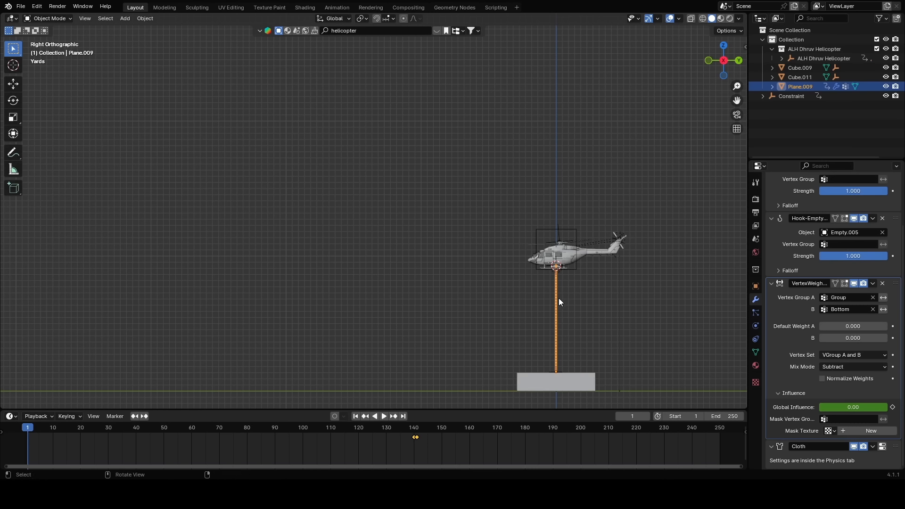
pyautogui.click(755, 325)
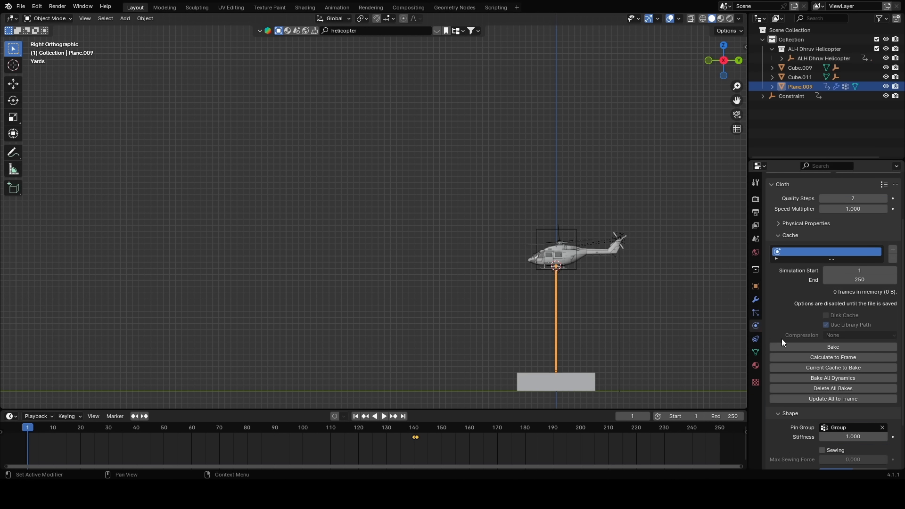
pyautogui.rightClick(805, 250)
pyautogui.scroll(-5, 550, 236)
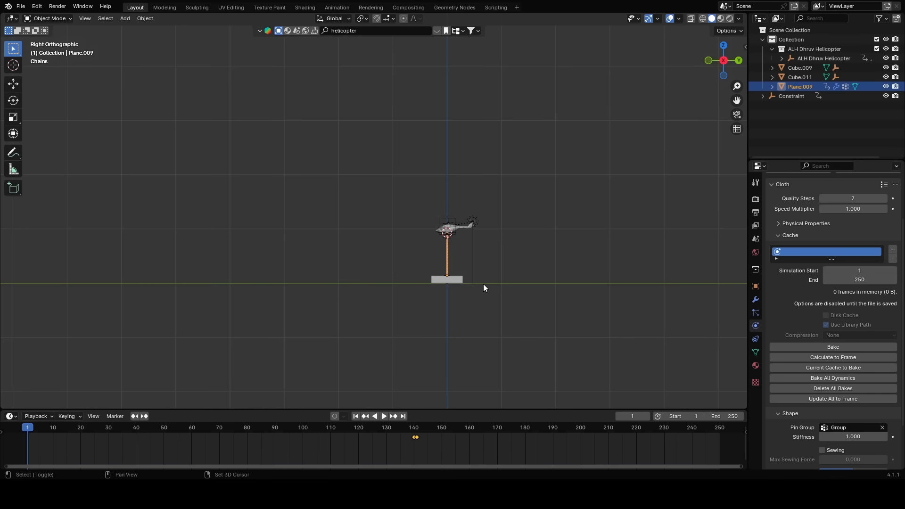
pyautogui.press('space')
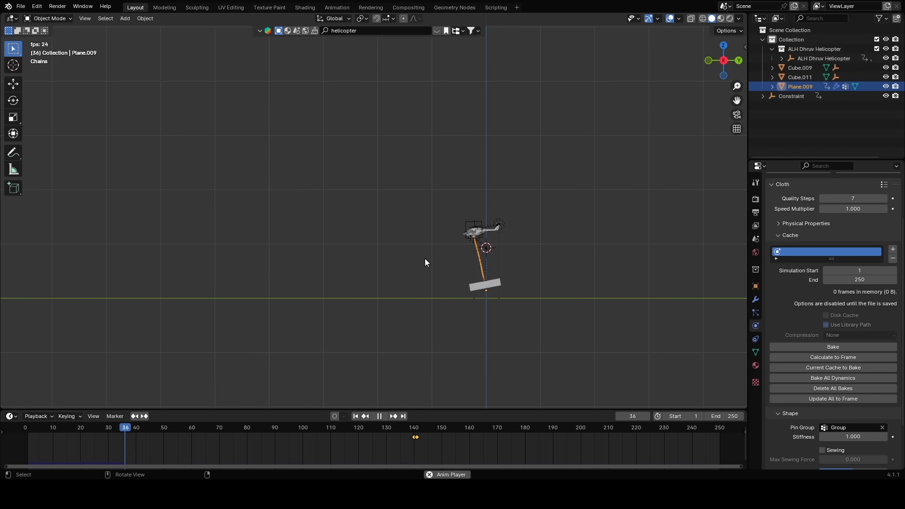
pyautogui.keyDown('shift'); pyautogui.moveTo(404, 250); pyautogui.dragTo(445, 284, button='middle'); pyautogui.keyUp('shift')
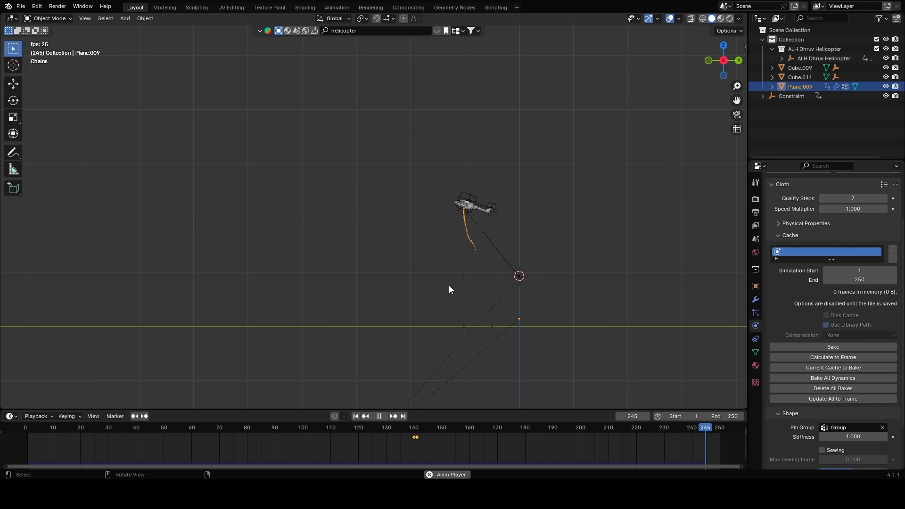
pyautogui.press('Escape')
pyautogui.moveTo(448, 279); pyautogui.dragTo(510, 309, button='middle')
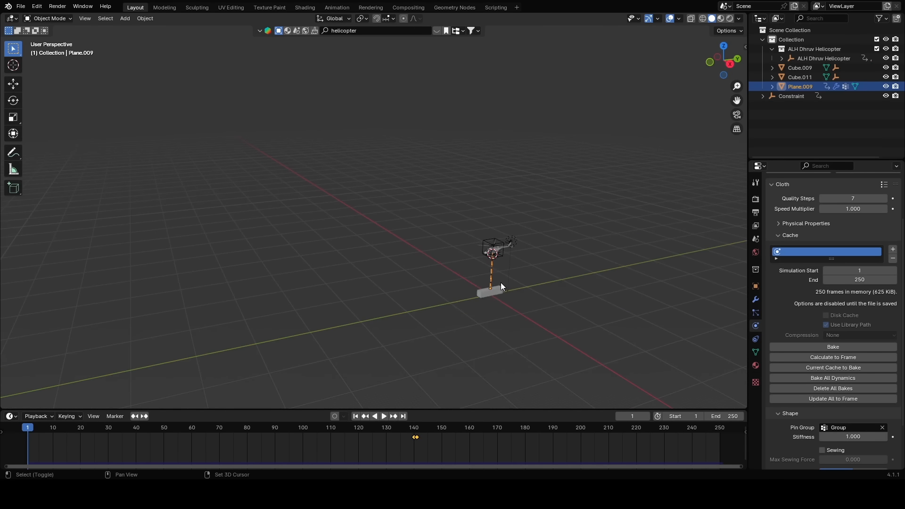
pyautogui.hotkey('shift', 'a')
pyautogui.moveTo(504, 282)
pyautogui.click(537, 282)
pyautogui.press('s')
pyautogui.rightClick(570, 345)
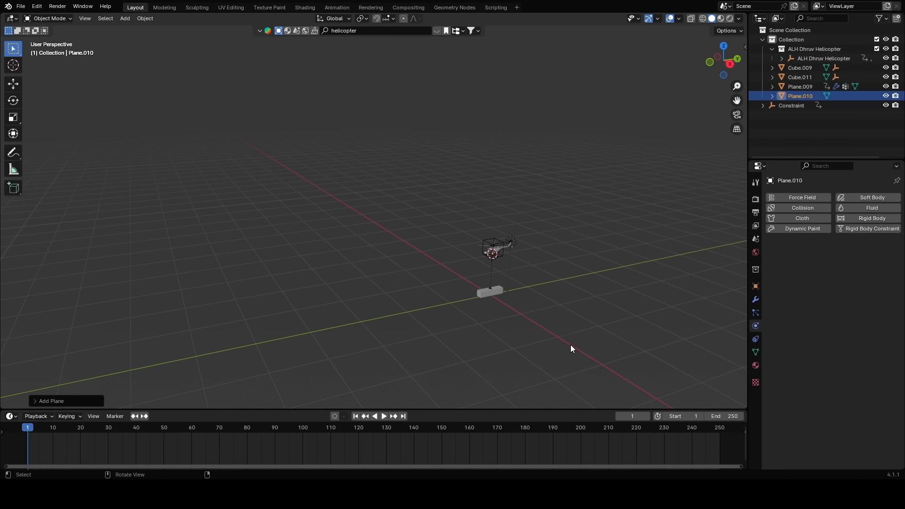
pyautogui.press('x')
pyautogui.click(510, 282)
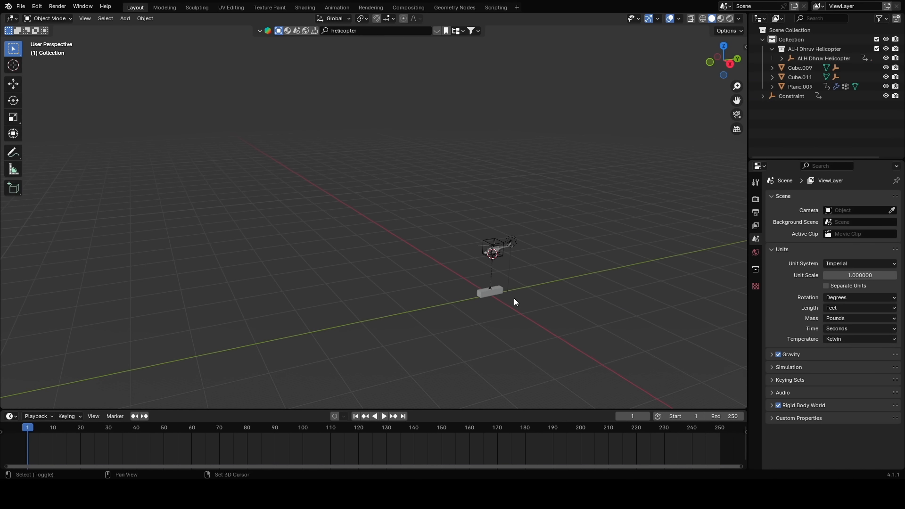
# Move the 3D cursor to the world origin, add a plane there and scale it up into a large ground under the block
pyautogui.hotkey('shift', 's')
pyautogui.click(503, 339)
pyautogui.hotkey('shift', 'a')
pyautogui.moveTo(519, 274)
pyautogui.click(567, 273)
pyautogui.press('s')
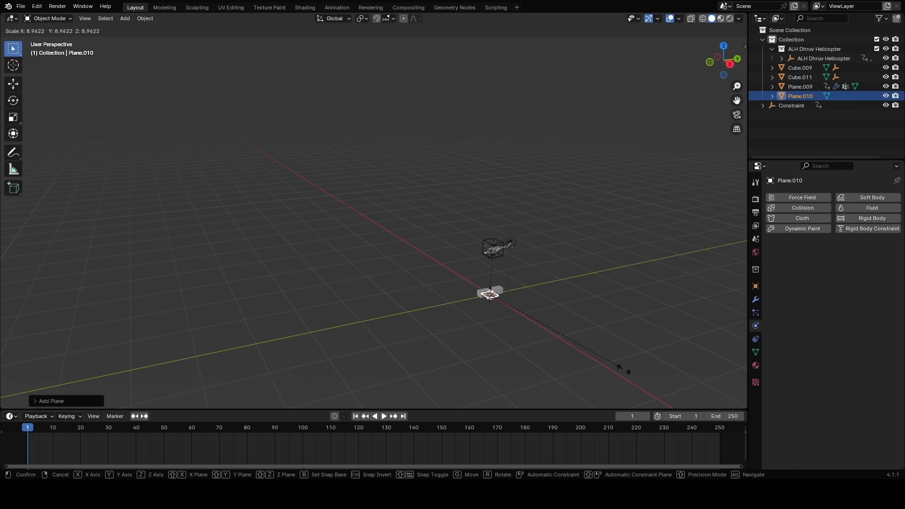
pyautogui.click(668, 393)
pyautogui.press('s')
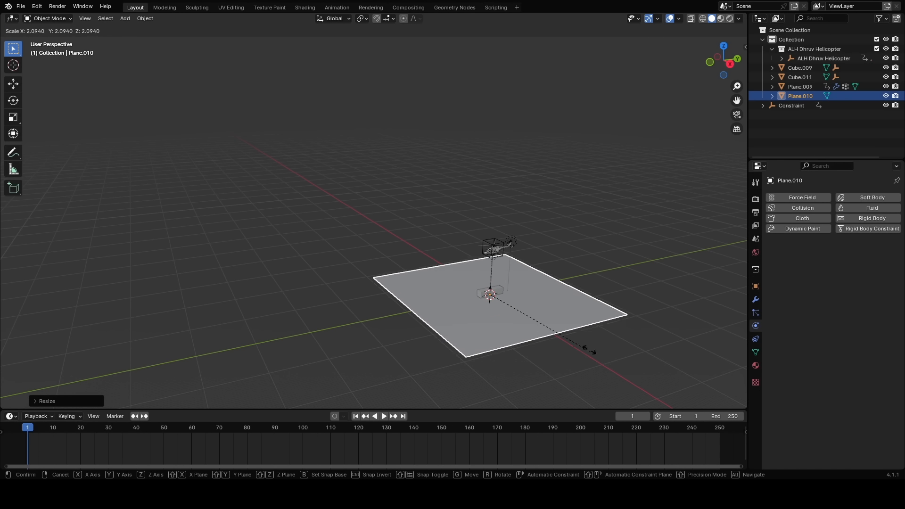
pyautogui.click(585, 345)
# Extrude the ground plane's edge on the helicopter's nose side upward and shift it outward along Y to form a slope
pyautogui.press('Tab')
pyautogui.moveTo(584, 345); pyautogui.dragTo(412, 304, button='middle')
pyautogui.click(440, 349)
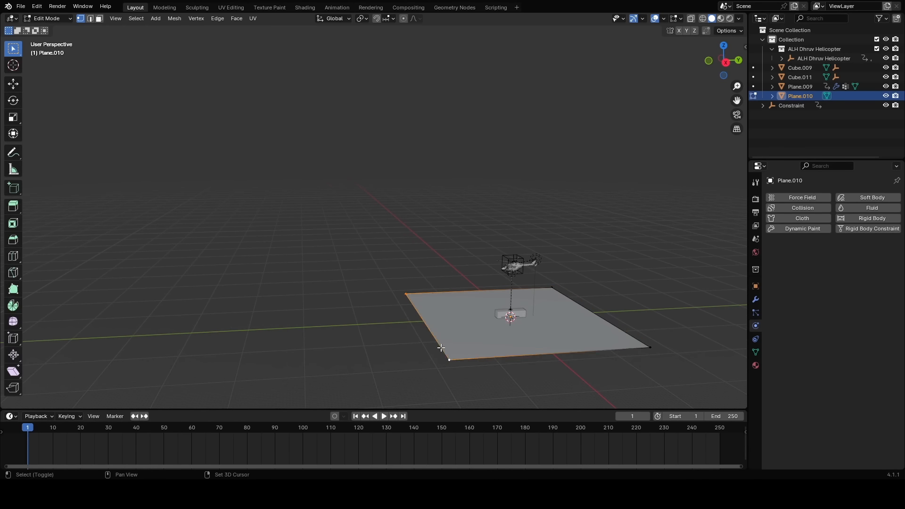
pyautogui.press('g')
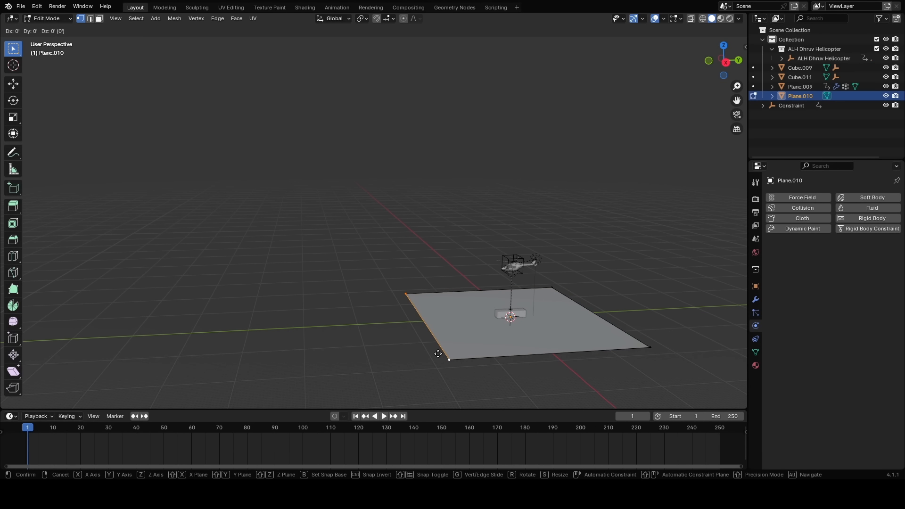
pyautogui.press('z')
pyautogui.click(431, 324)
pyautogui.press('g')
pyautogui.press('y')
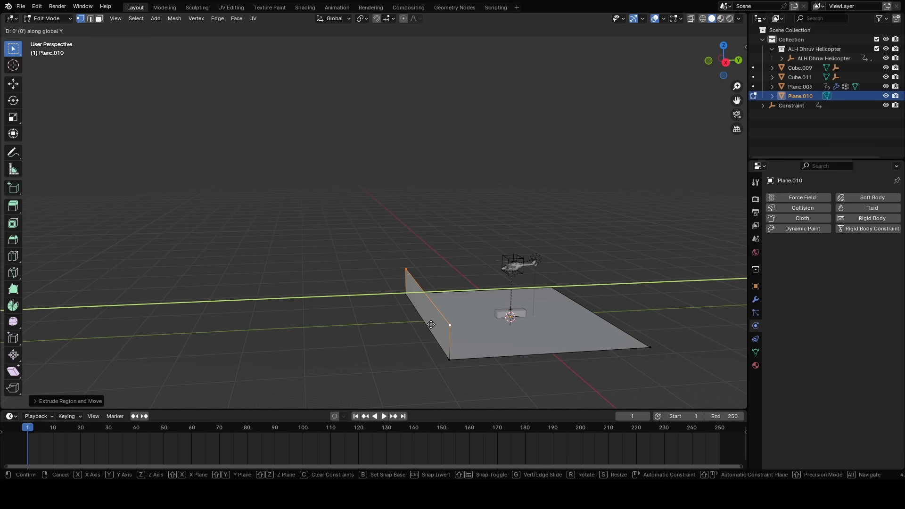
pyautogui.click(408, 329)
# Extrude the slope's upper edge outward along Y into a raised flat platform and finish editing the mesh
pyautogui.press('e')
pyautogui.press('y')
pyautogui.click(307, 353)
pyautogui.press('Tab')
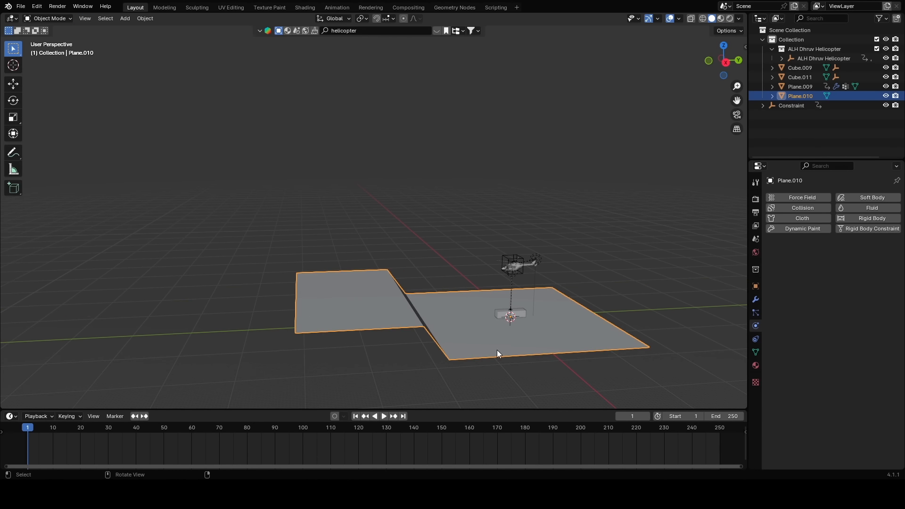
# Add rigid body physics to the ground plane and set its type to Passive
pyautogui.moveTo(467, 350); pyautogui.dragTo(458, 332, button='middle')
pyautogui.click(874, 217)
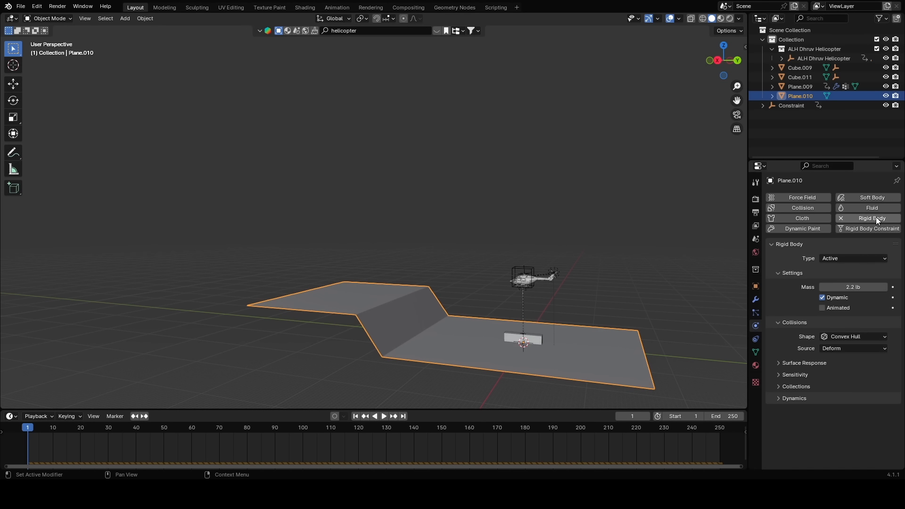
pyautogui.click(853, 258)
pyautogui.click(834, 278)
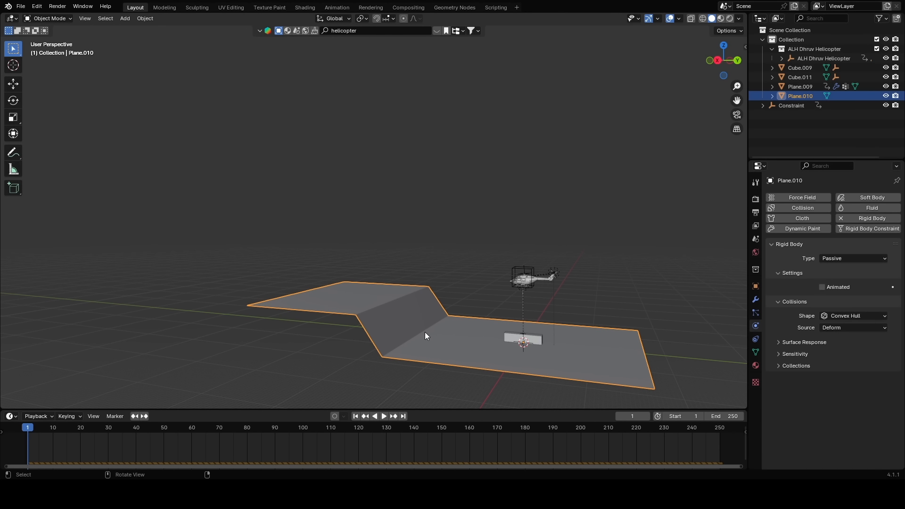
# Set the ground's rigid body collision shape to Mesh and apply its object transform
pyautogui.moveTo(408, 318); pyautogui.dragTo(441, 324, button='middle')
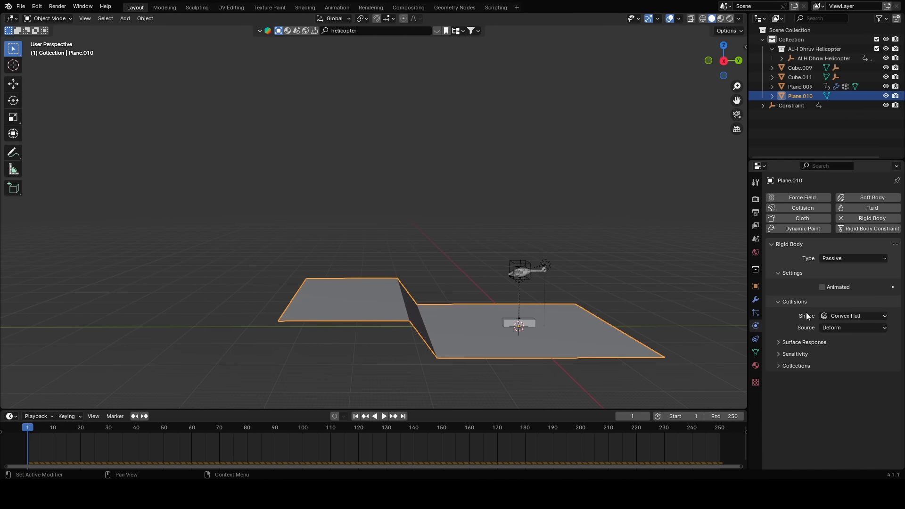
pyautogui.click(848, 315)
pyautogui.click(848, 389)
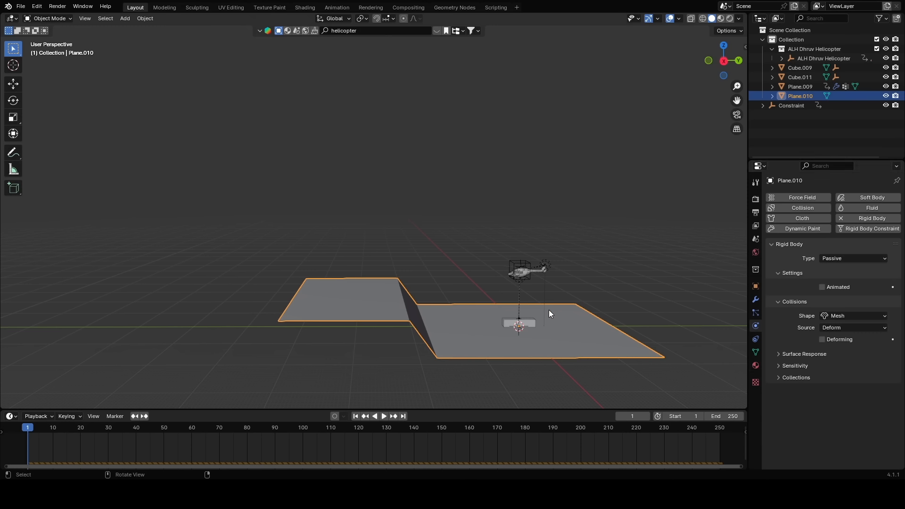
pyautogui.hotkey('ctrl', 'a')
pyautogui.click(459, 281)
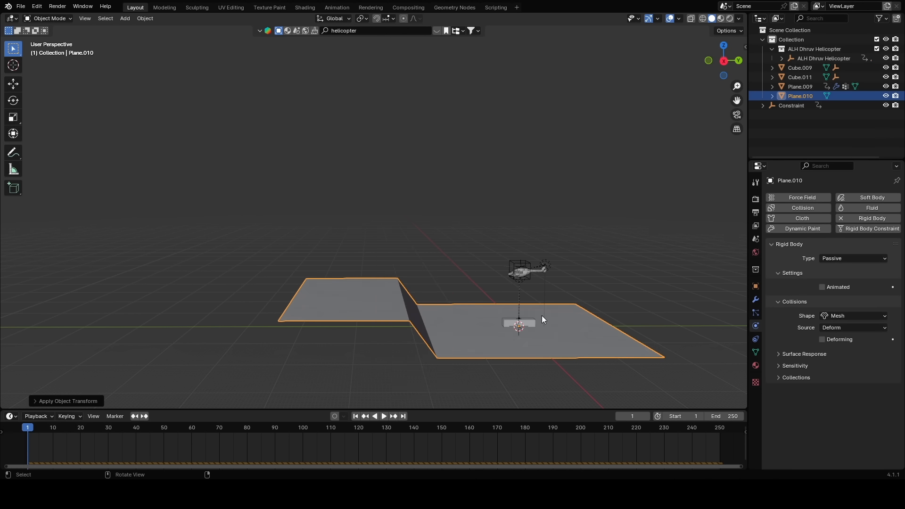
# Play the animation and examine from several angles how the released block lands on the stepped ground
pyautogui.moveTo(541, 317); pyautogui.dragTo(527, 309, button='middle')
pyautogui.click(525, 304)
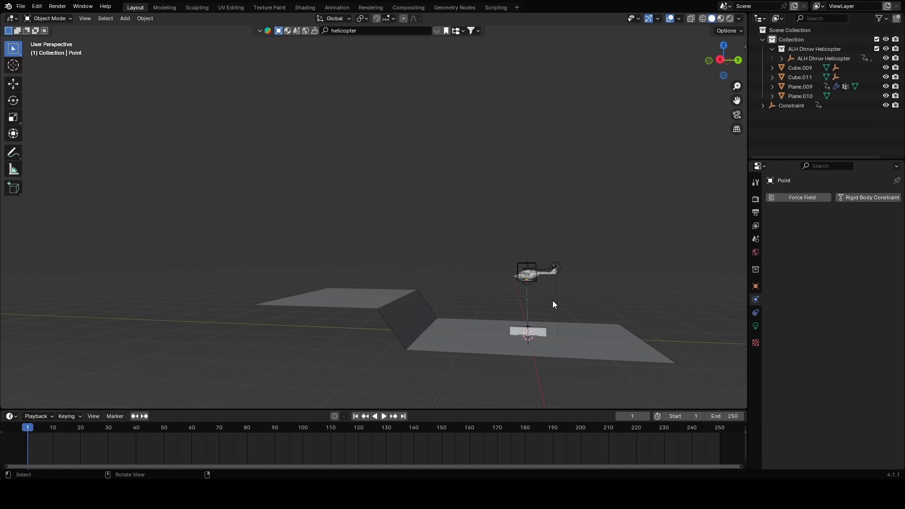
pyautogui.press('space')
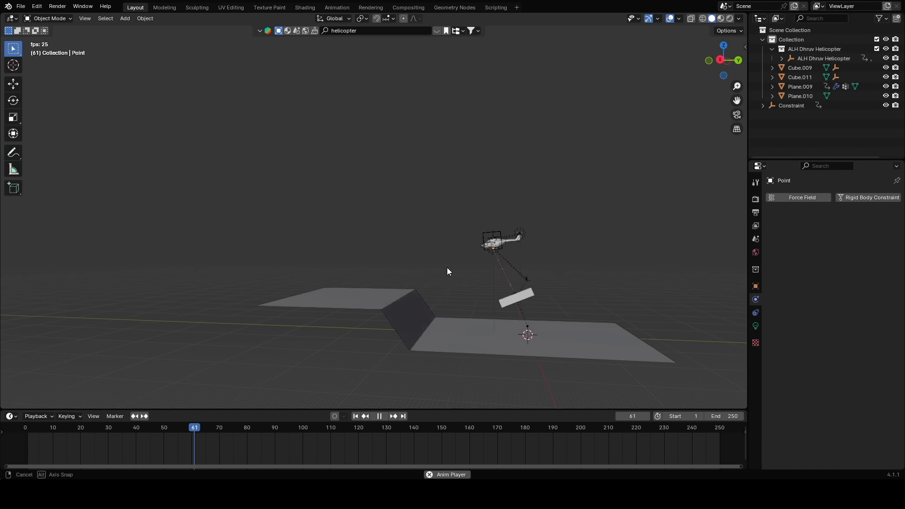
pyautogui.moveTo(446, 267); pyautogui.dragTo(480, 265, button='middle')
pyautogui.scroll(4, 519, 242)
pyautogui.moveTo(555, 264); pyautogui.dragTo(482, 247, button='middle')
pyautogui.scroll(4, 480, 273)
pyautogui.keyDown('shift'); pyautogui.moveTo(548, 335); pyautogui.dragTo(538, 171, button='middle'); pyautogui.keyUp('shift')
pyautogui.scroll(-5, 538, 188)
pyautogui.moveTo(472, 240); pyautogui.dragTo(506, 261, button='middle')
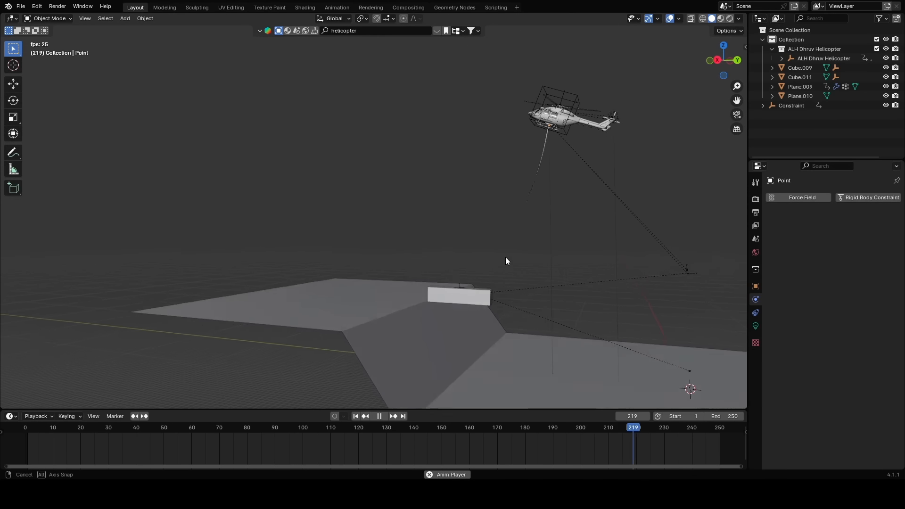
pyautogui.keyDown('shift'); pyautogui.moveTo(594, 226); pyautogui.dragTo(610, 282, button='middle'); pyautogui.keyUp('shift')
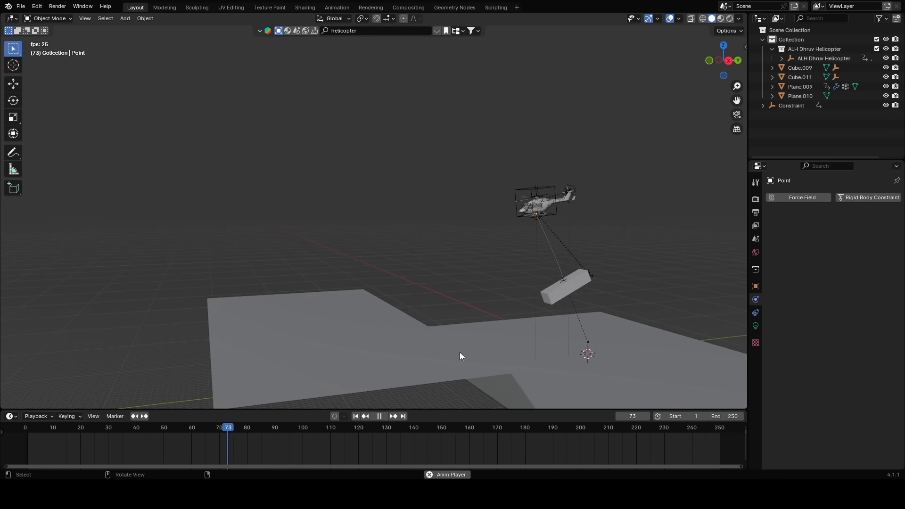